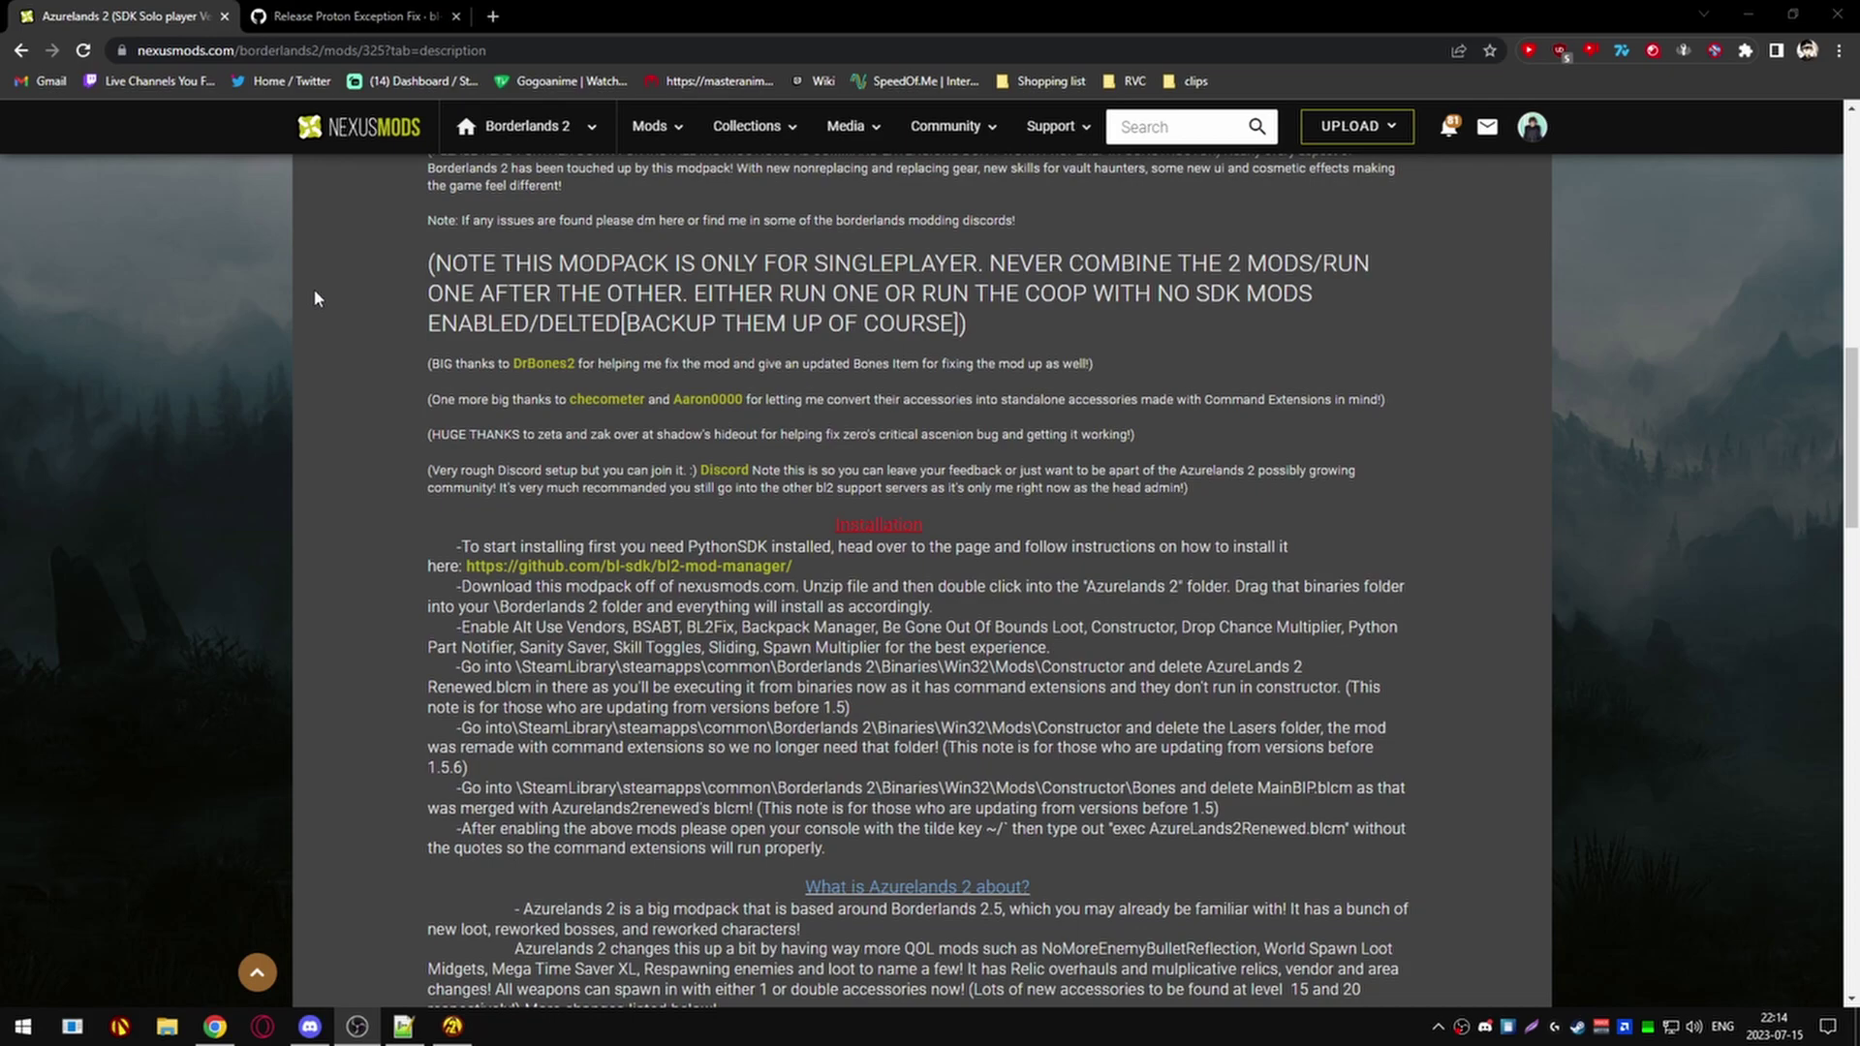
# Download PythonSDK.zip (4.04 MB) from the bl2-mod-manager Proton Exception Fix release into Downloads
pyautogui.click(743, 488)
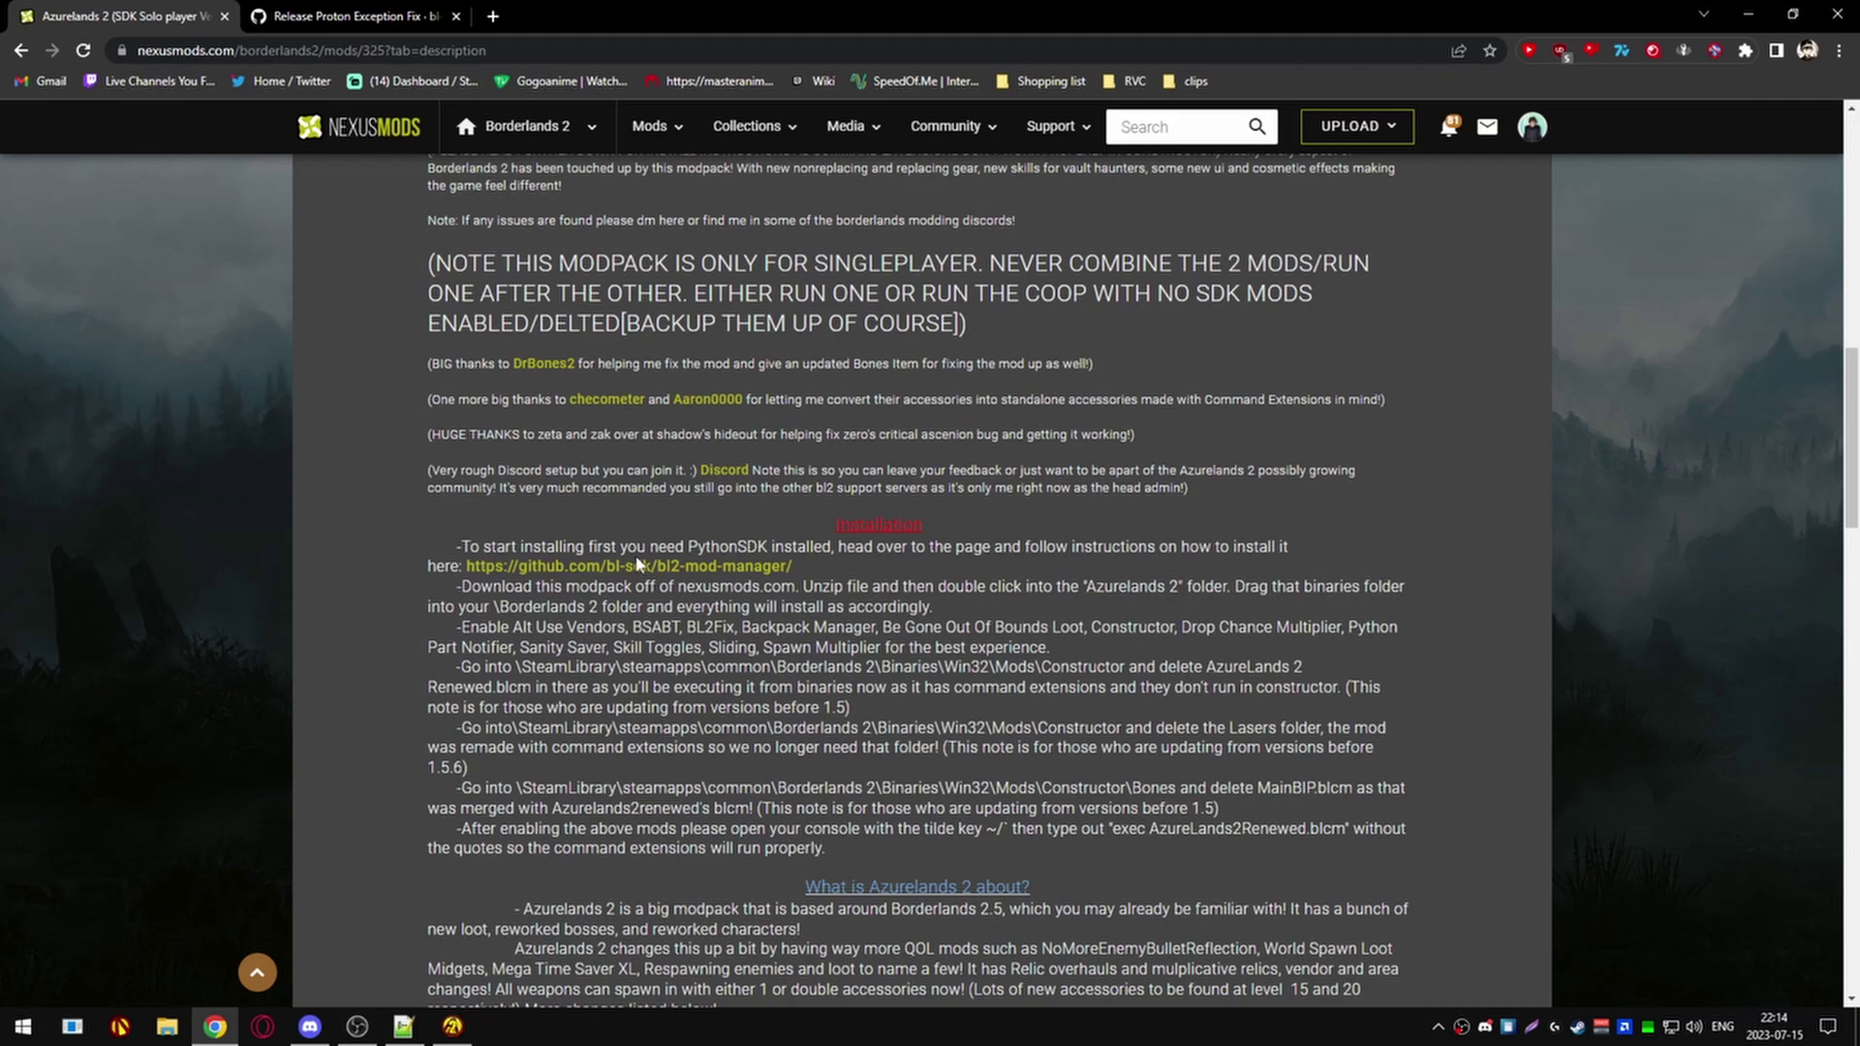
pyautogui.click(637, 565)
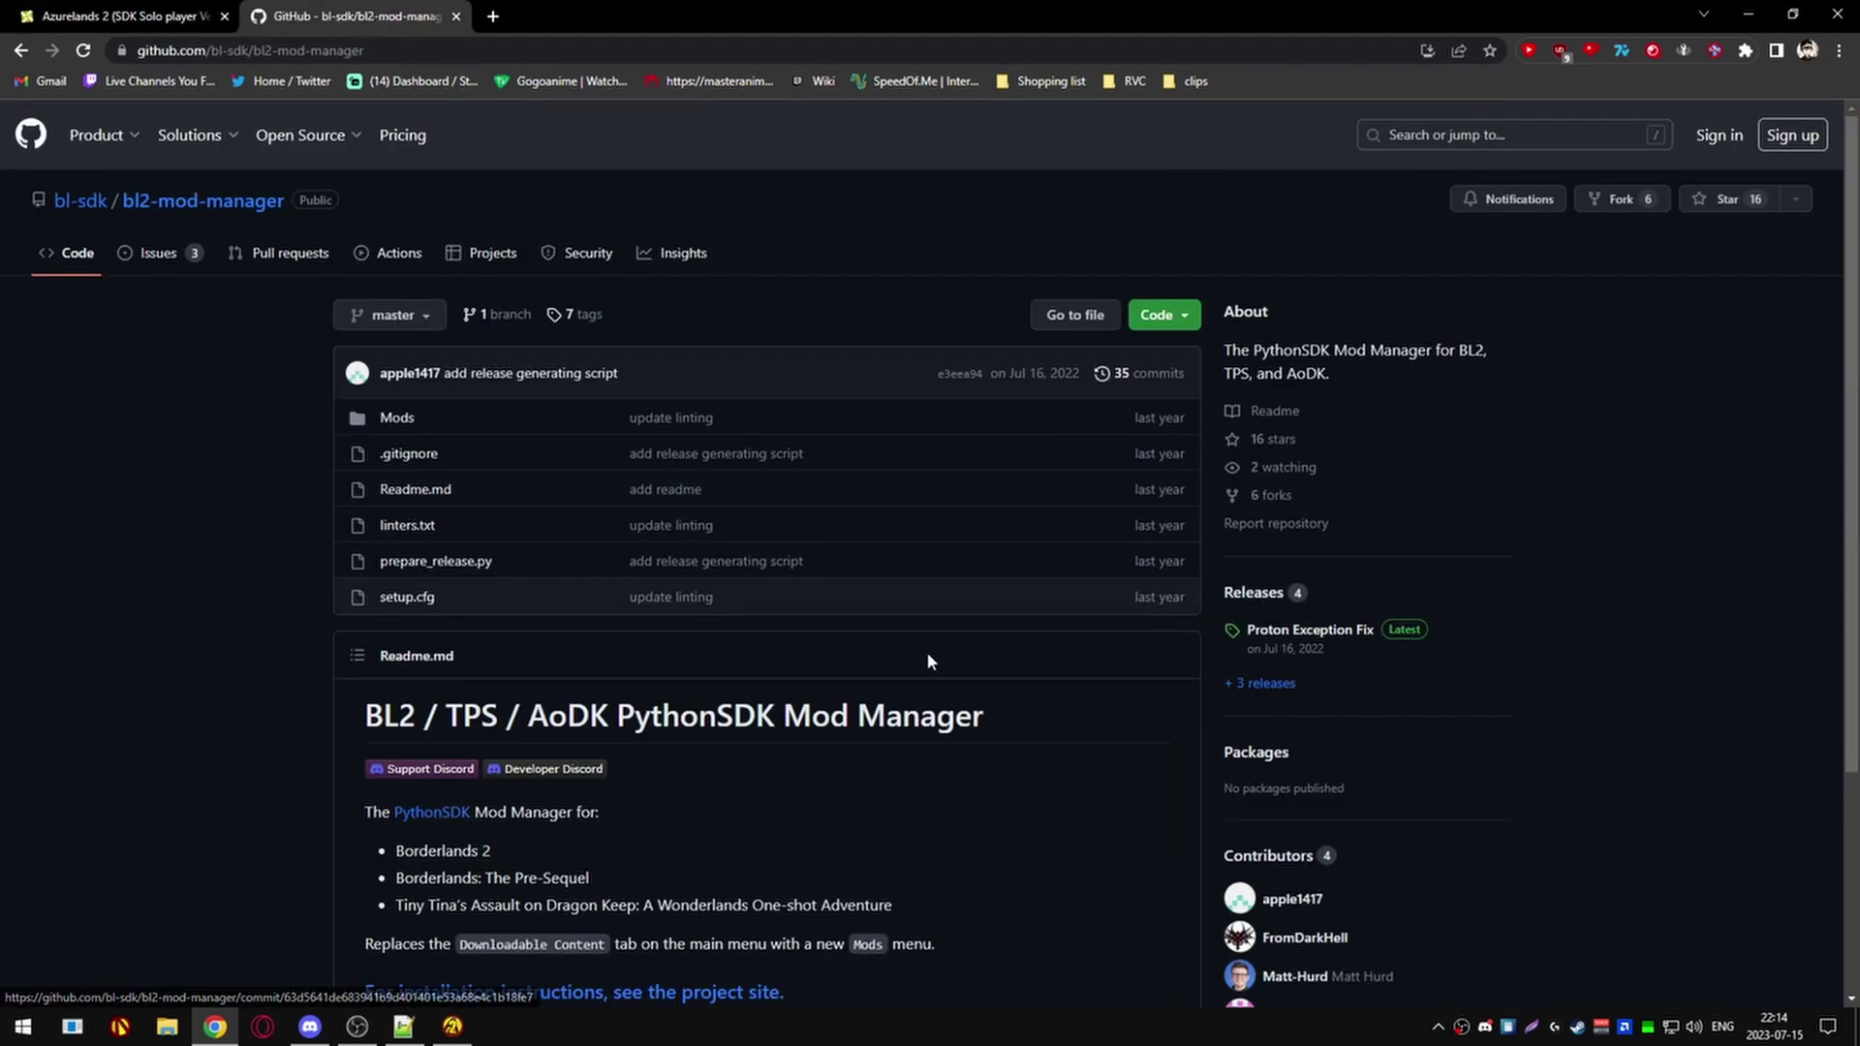
pyautogui.click(1324, 635)
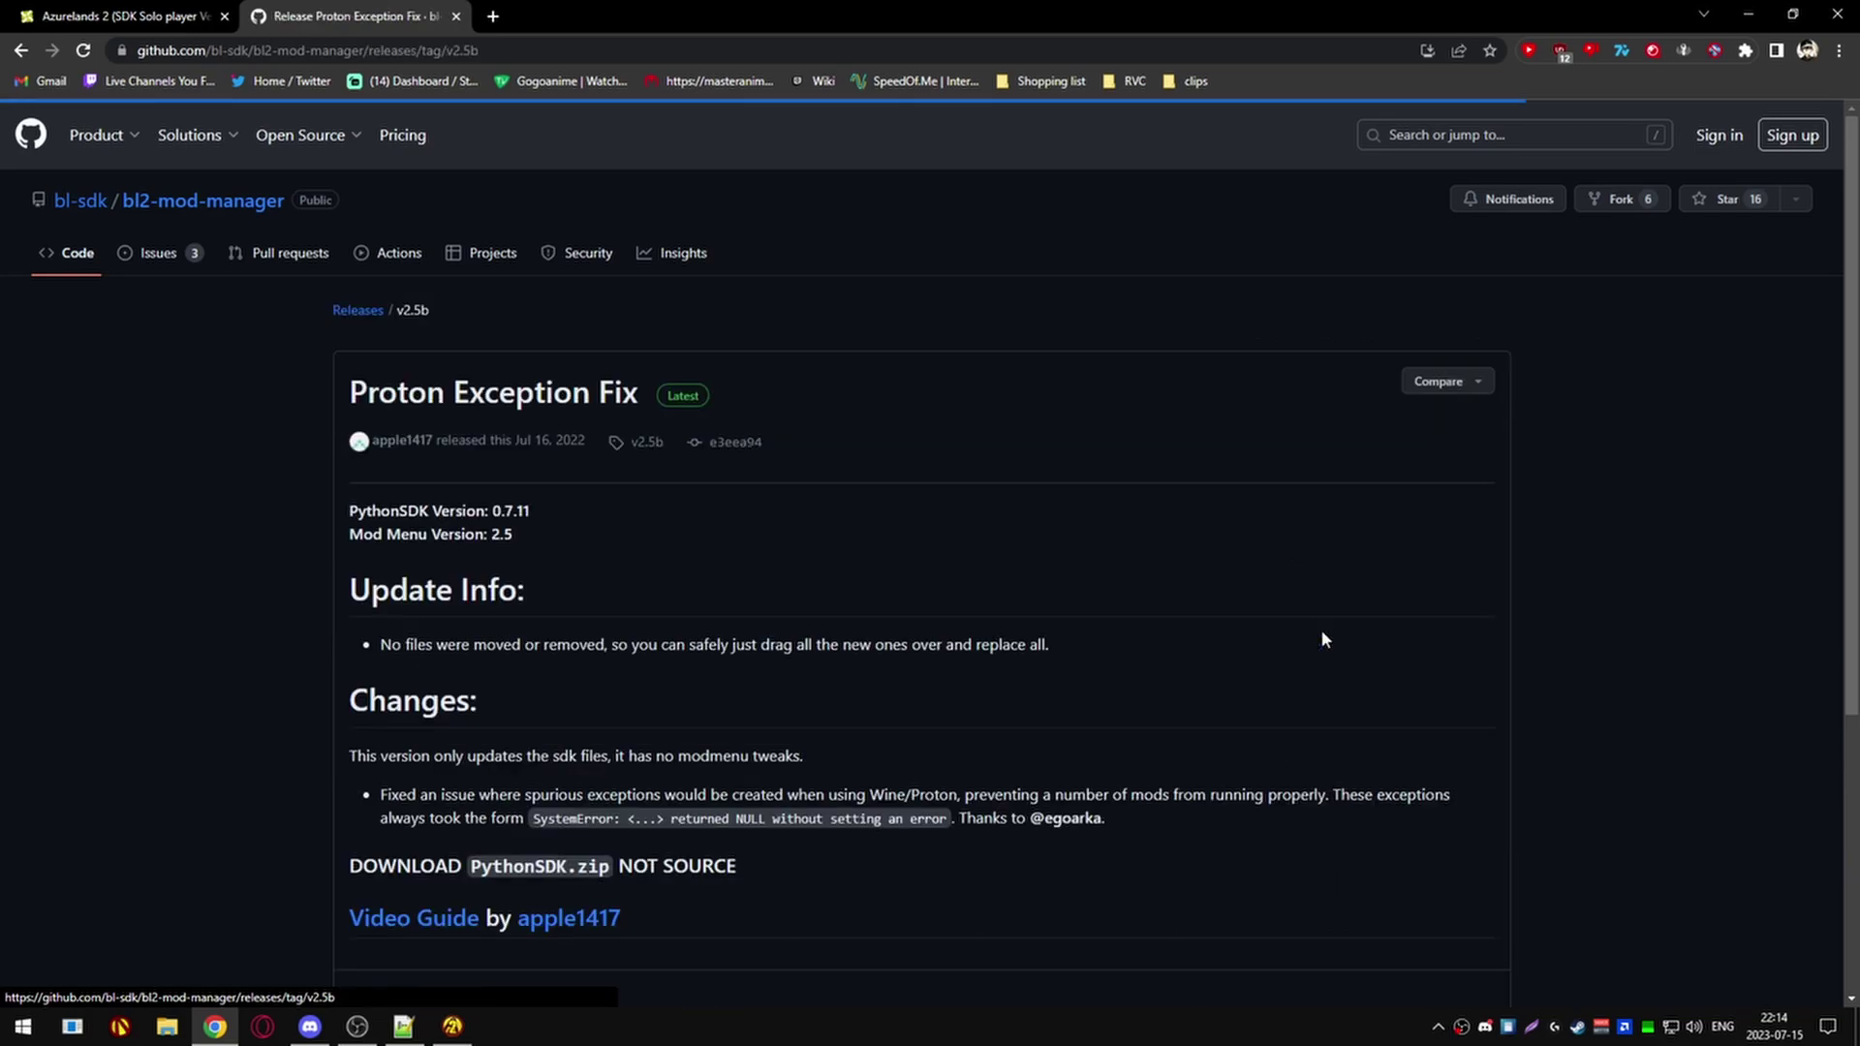
pyautogui.scroll(-4, 519, 806)
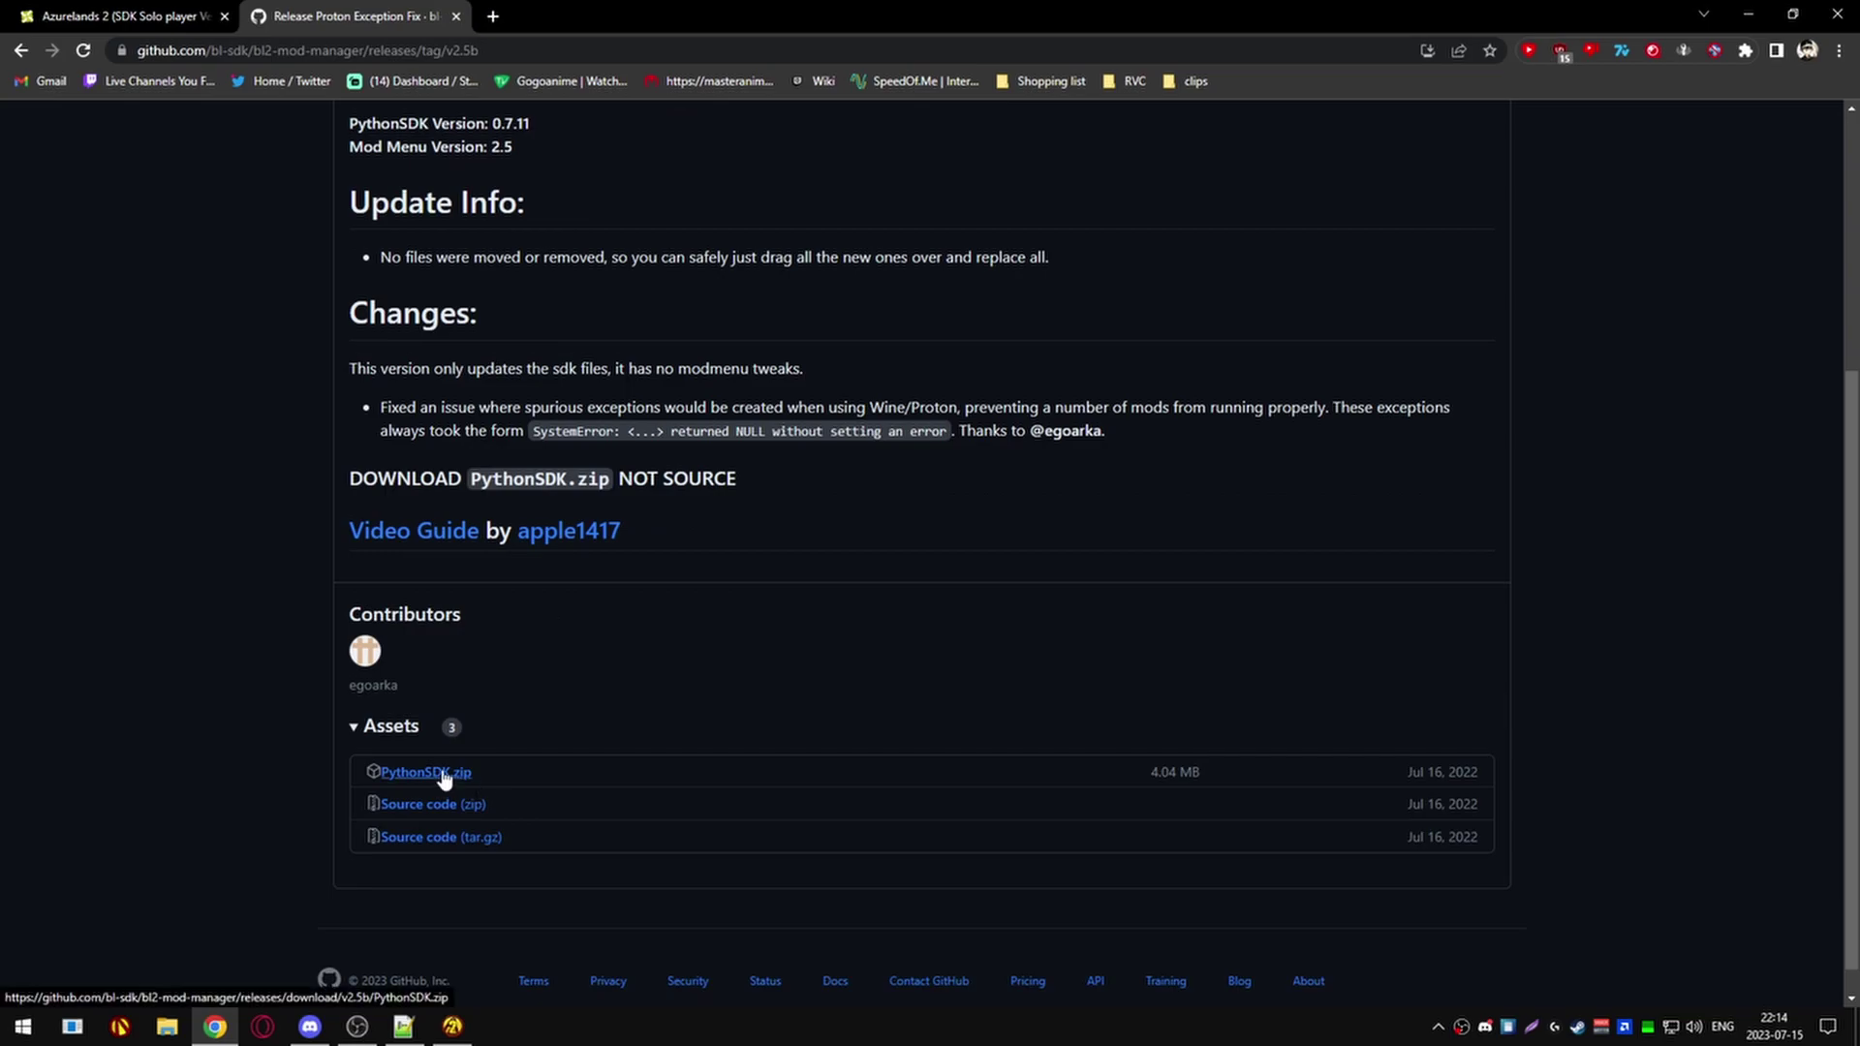
pyautogui.click(444, 775)
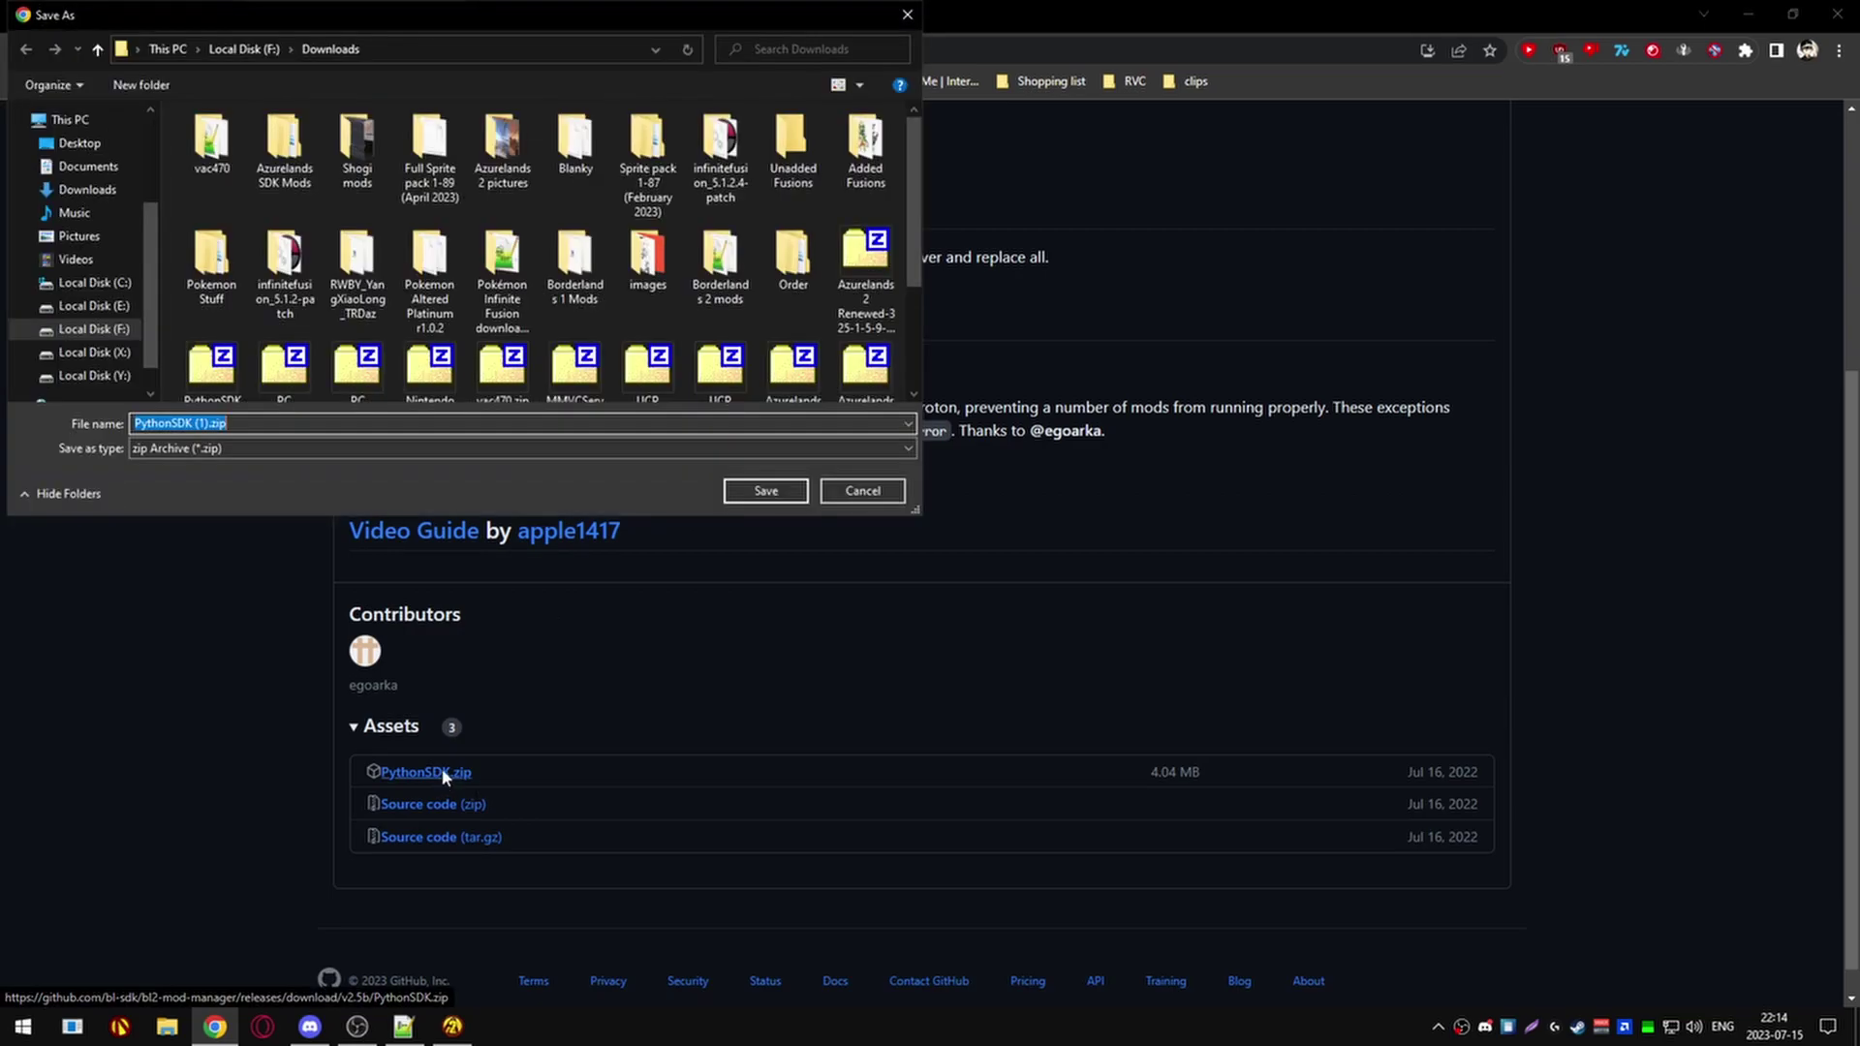
pyautogui.click(744, 494)
# Browse to Y:\SteamLibrary\steamapps\common\Borderlands 2 and open the downloaded PythonSDK archive
pyautogui.click(147, 967)
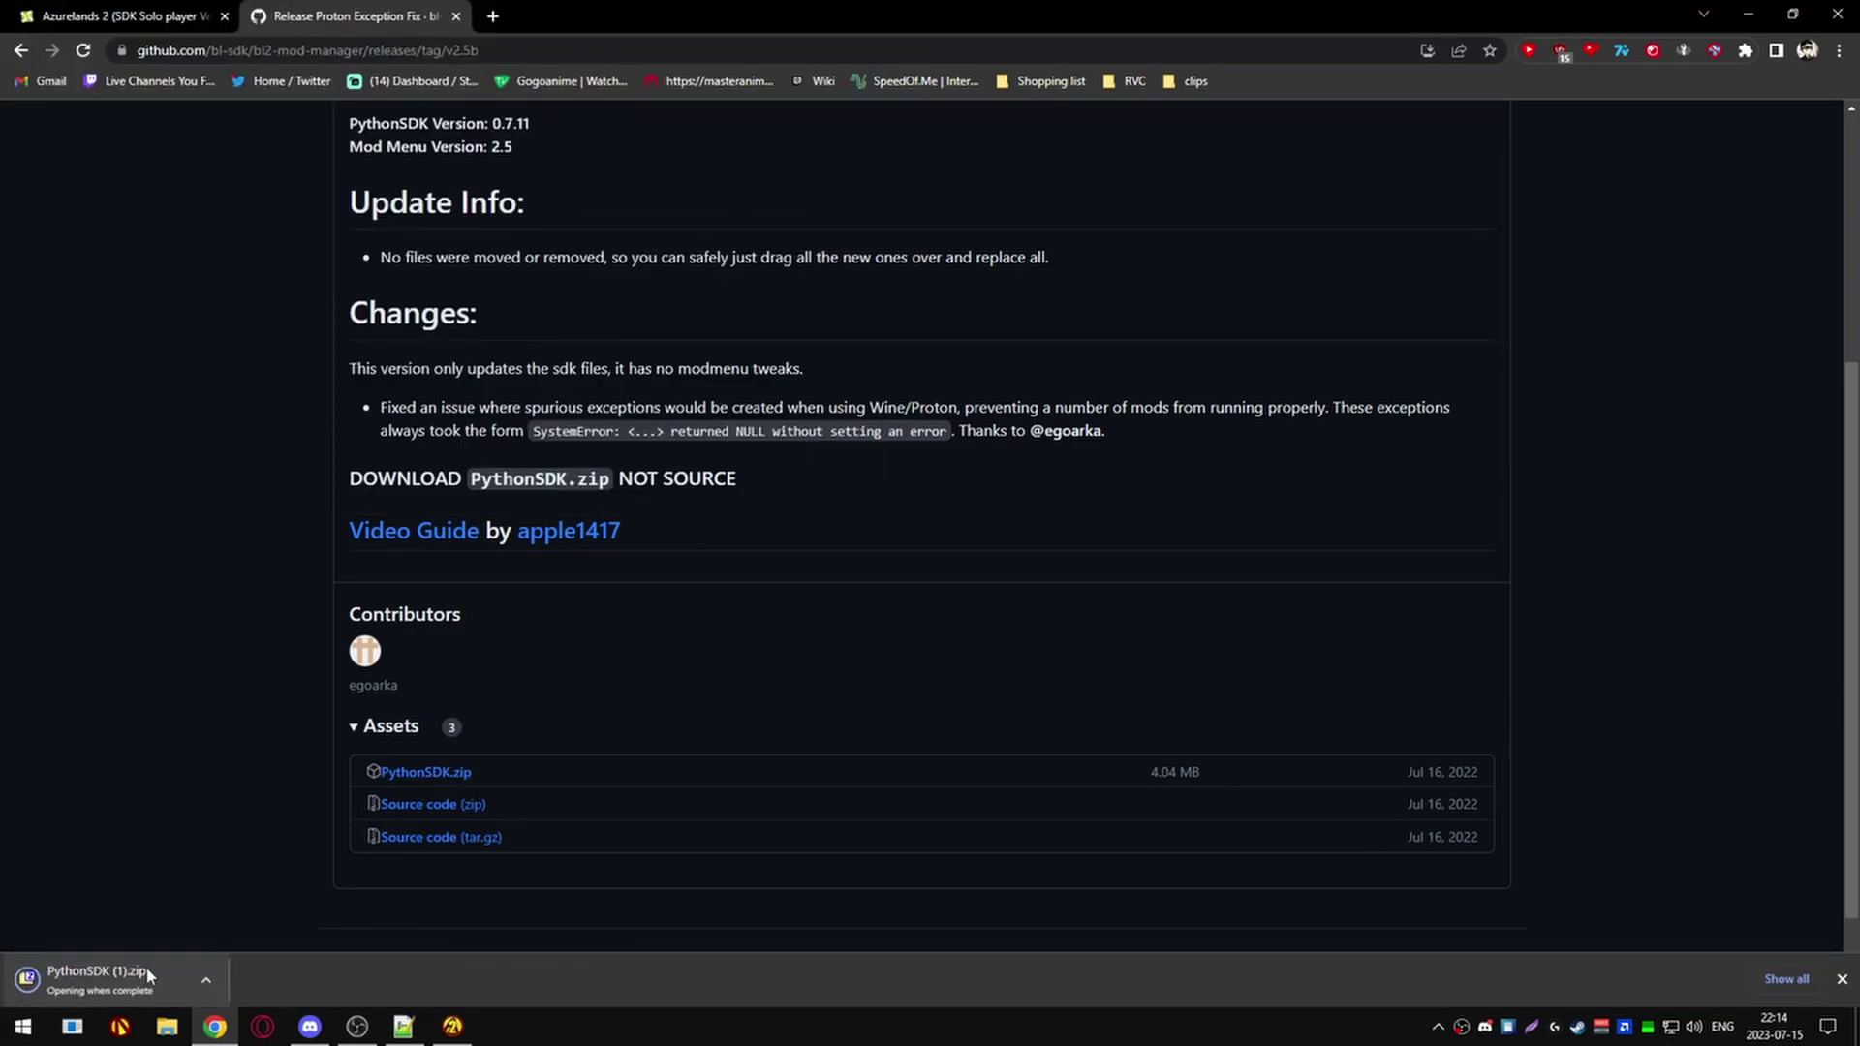
pyautogui.click(155, 1029)
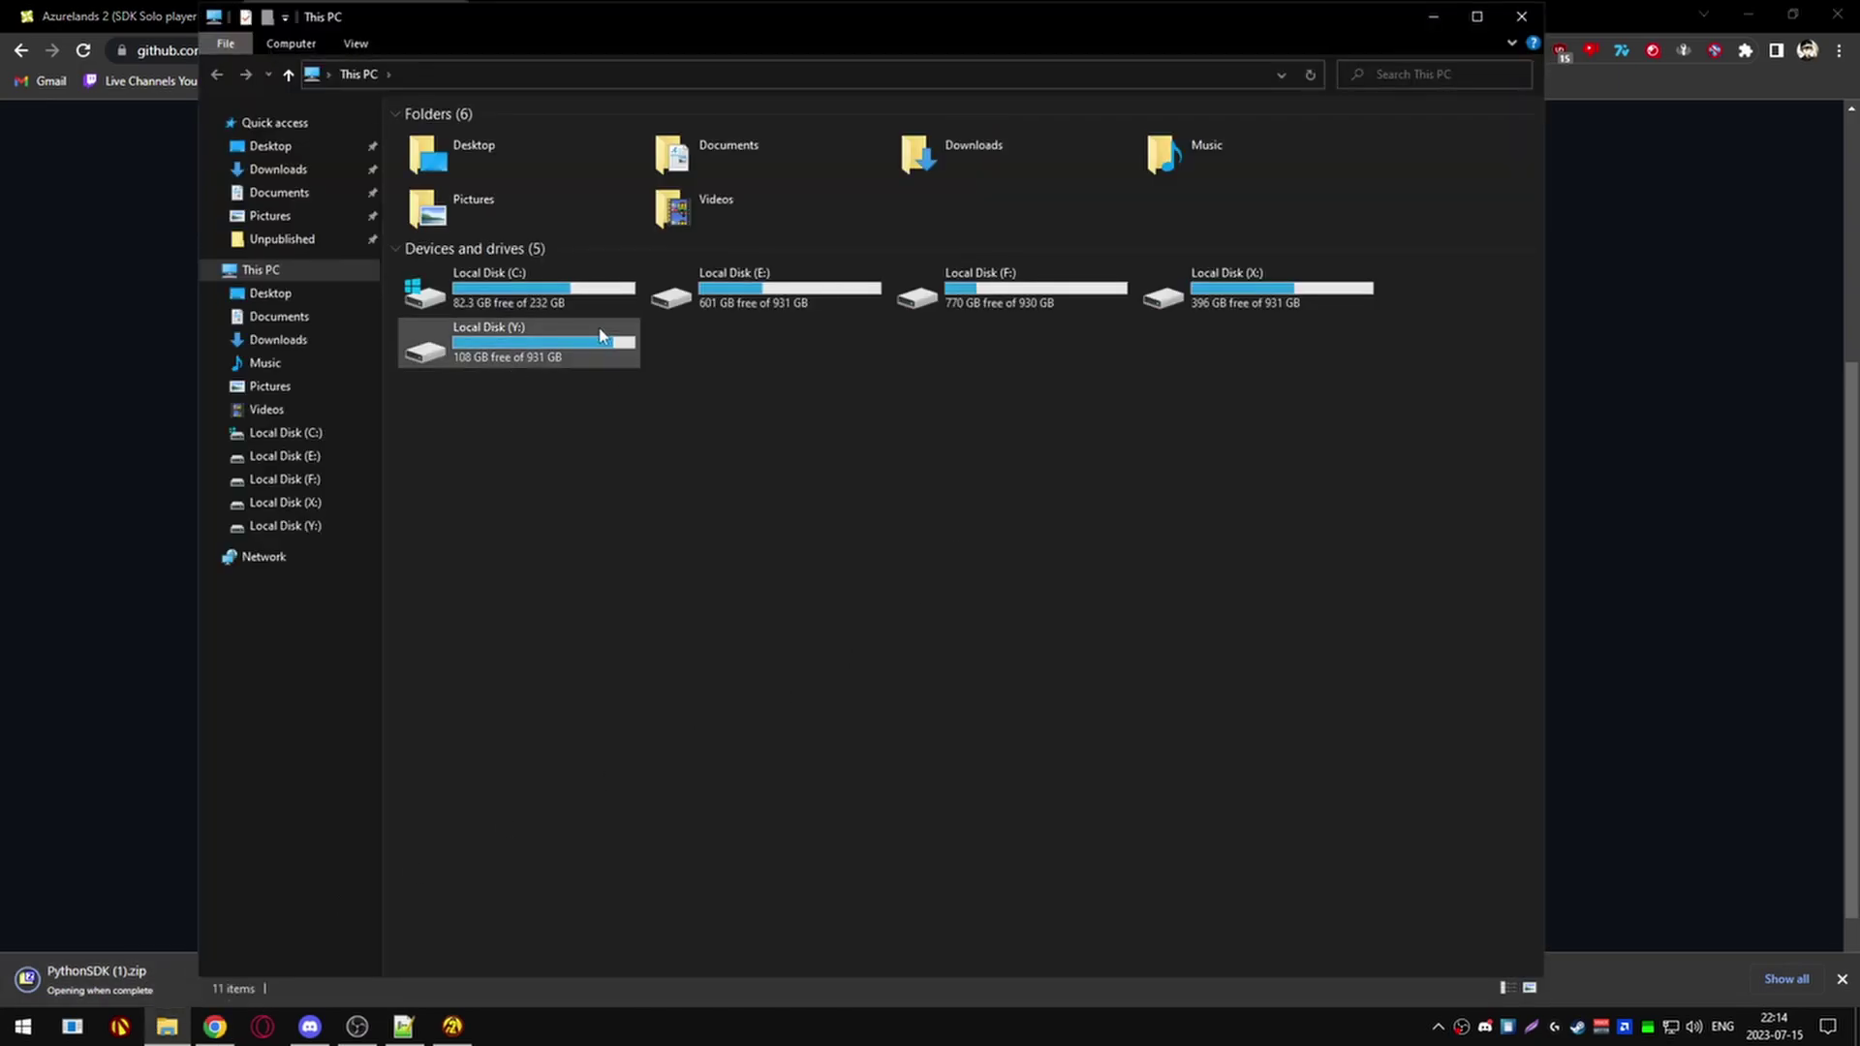
pyautogui.doubleClick(573, 339)
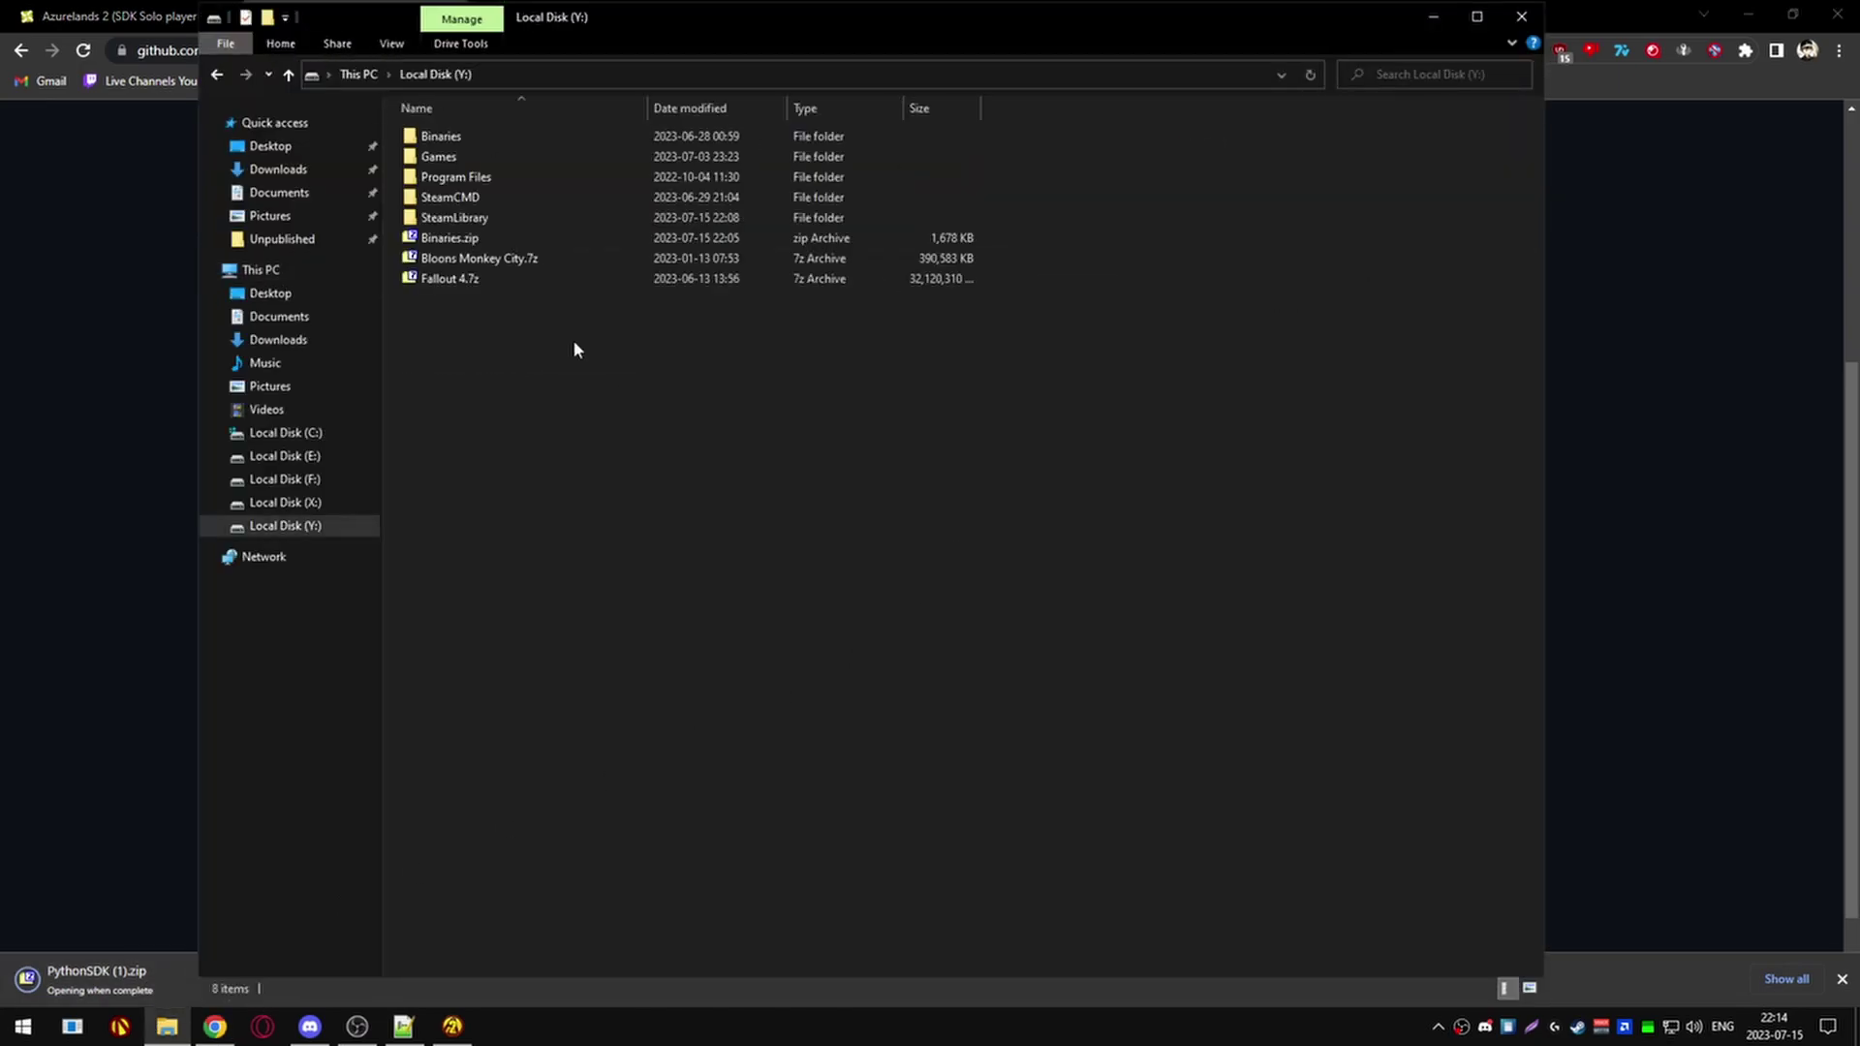
pyautogui.doubleClick(449, 217)
pyautogui.doubleClick(448, 137)
pyautogui.doubleClick(448, 141)
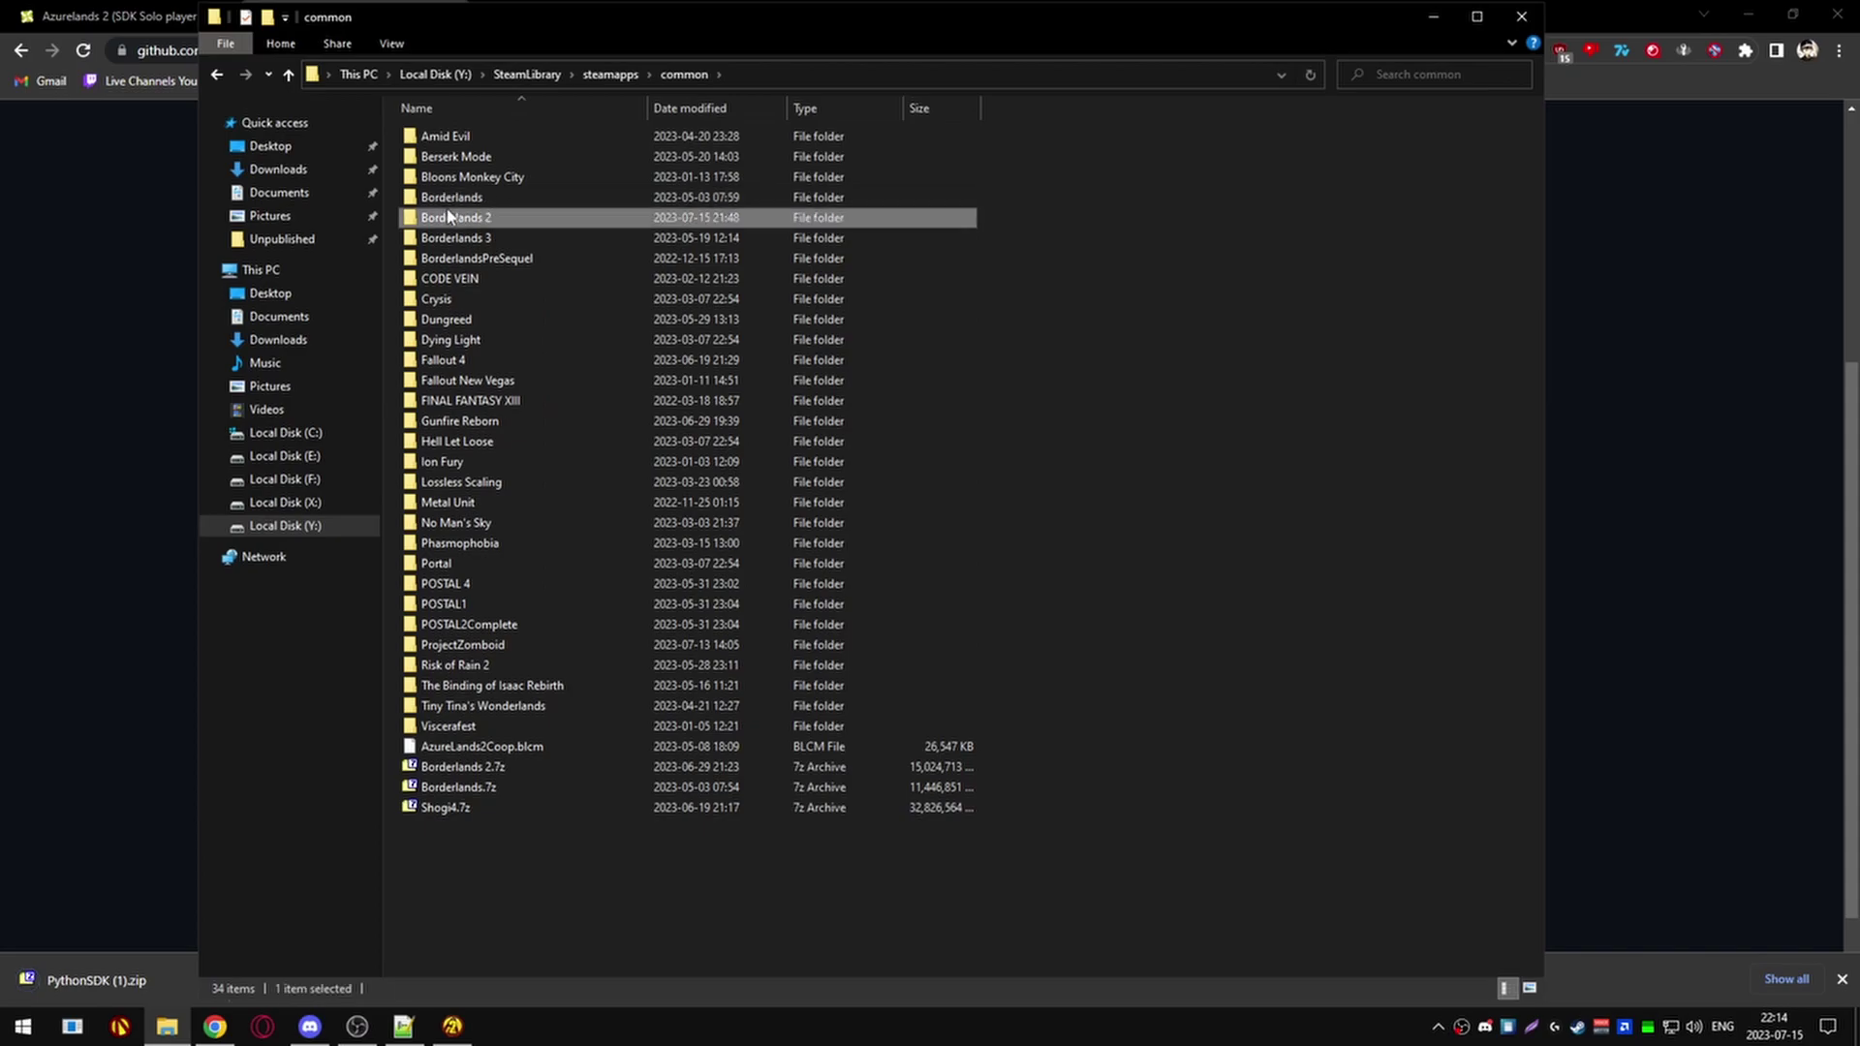
pyautogui.doubleClick(446, 217)
pyautogui.click(97, 981)
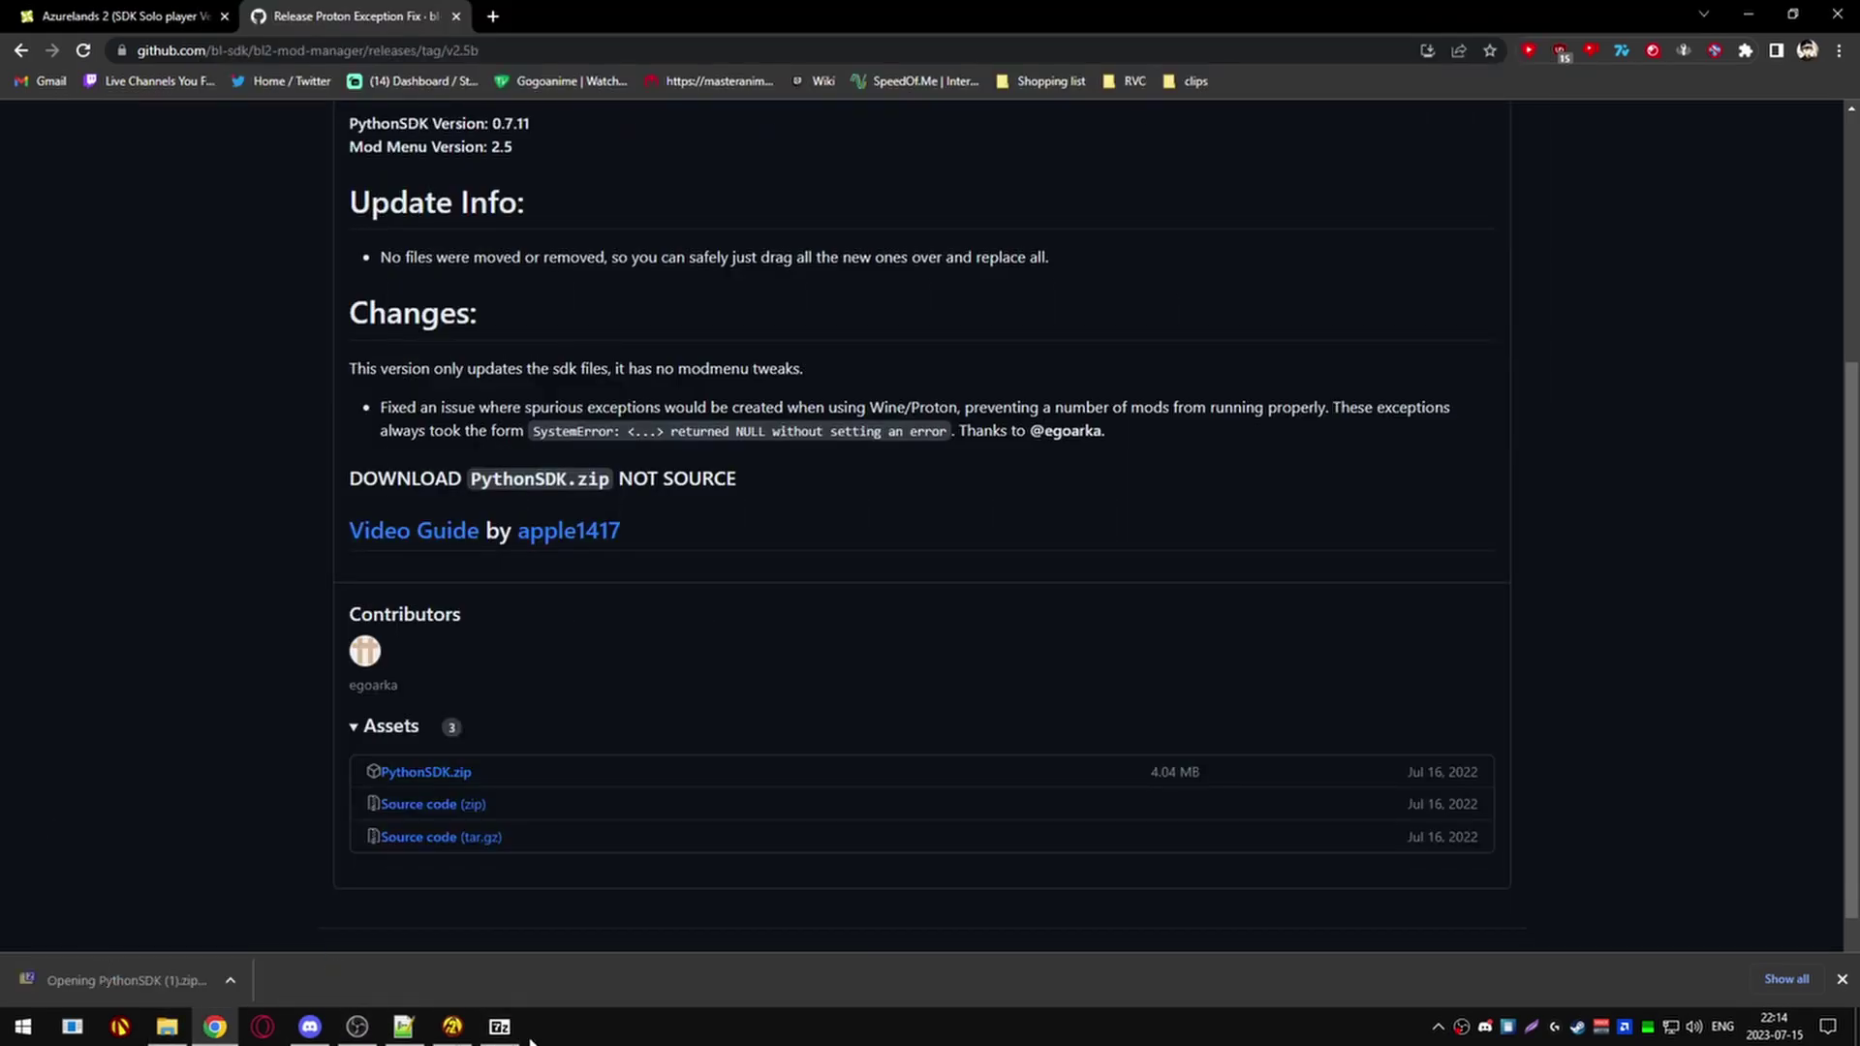
pyautogui.click(167, 1025)
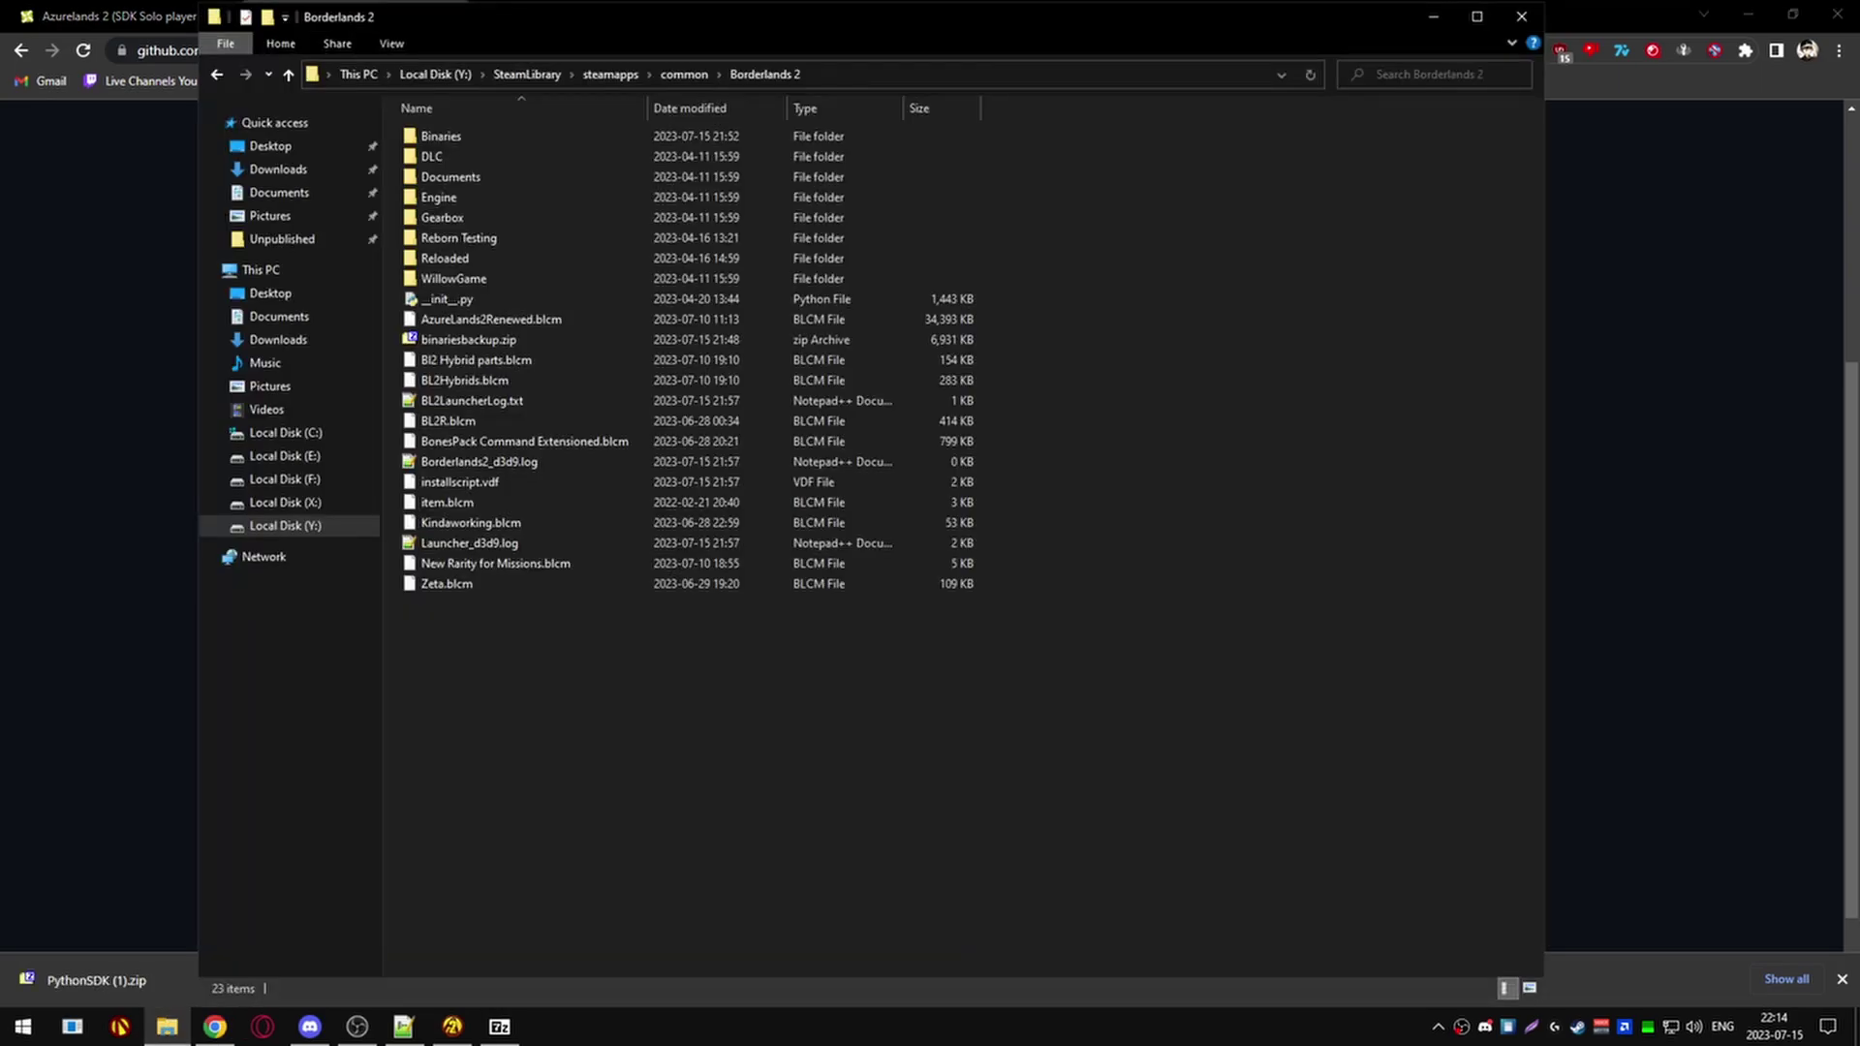
# Extract PythonSDK's Binaries folder into Borderlands 2, replacing the existing files
pyautogui.moveTo(542, 484); pyautogui.dragTo(1658, 417)
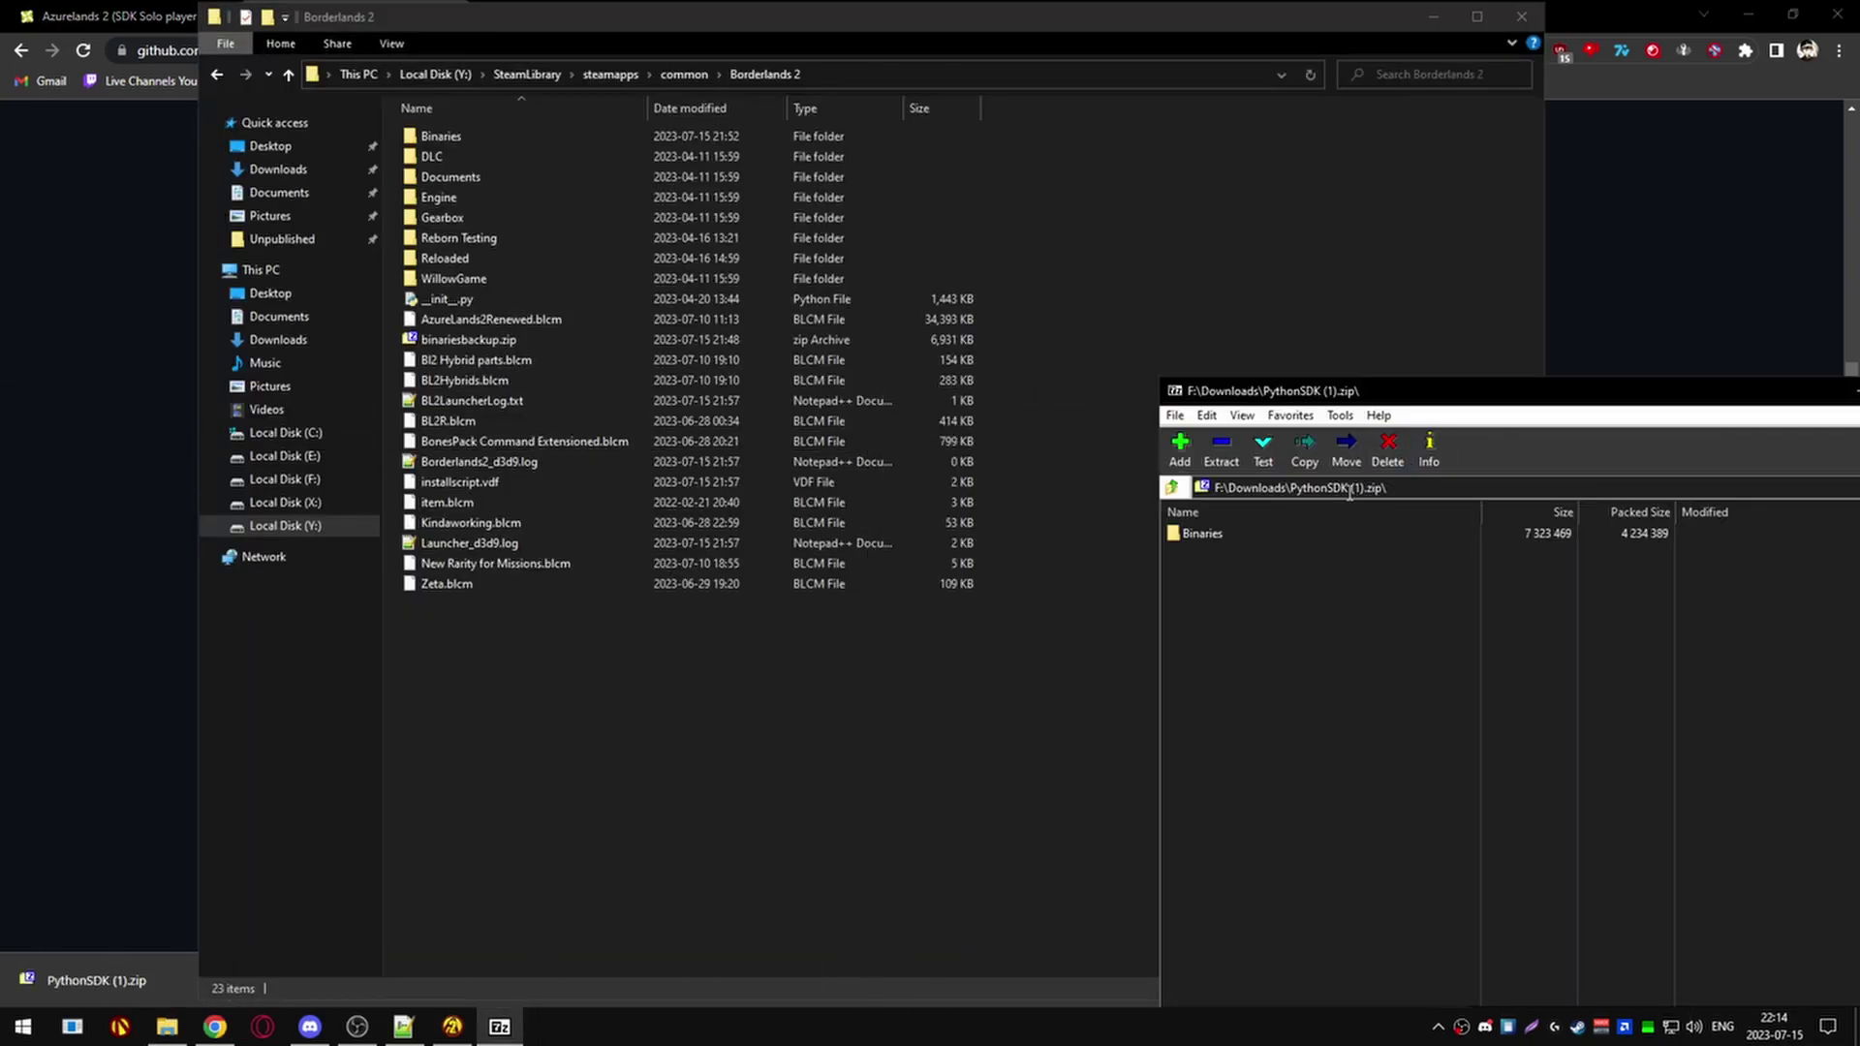
pyautogui.click(1215, 534)
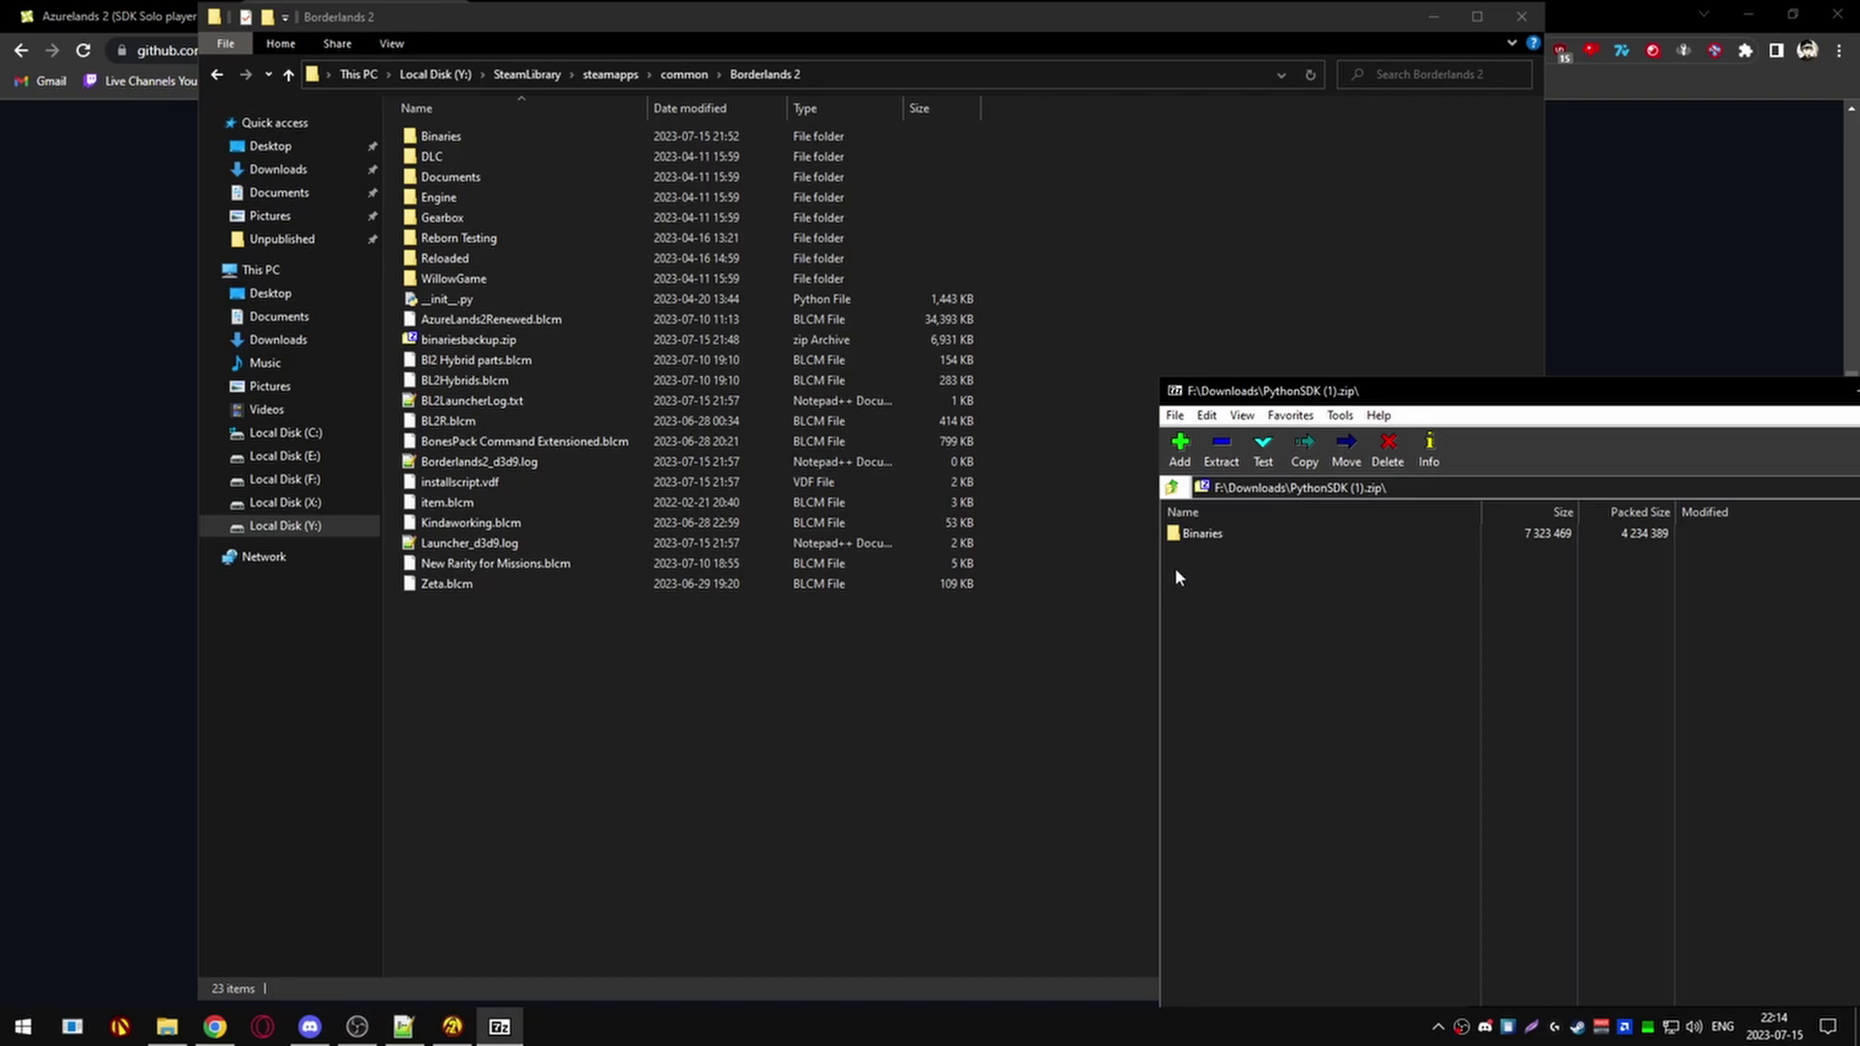
pyautogui.moveTo(1211, 534); pyautogui.dragTo(748, 734)
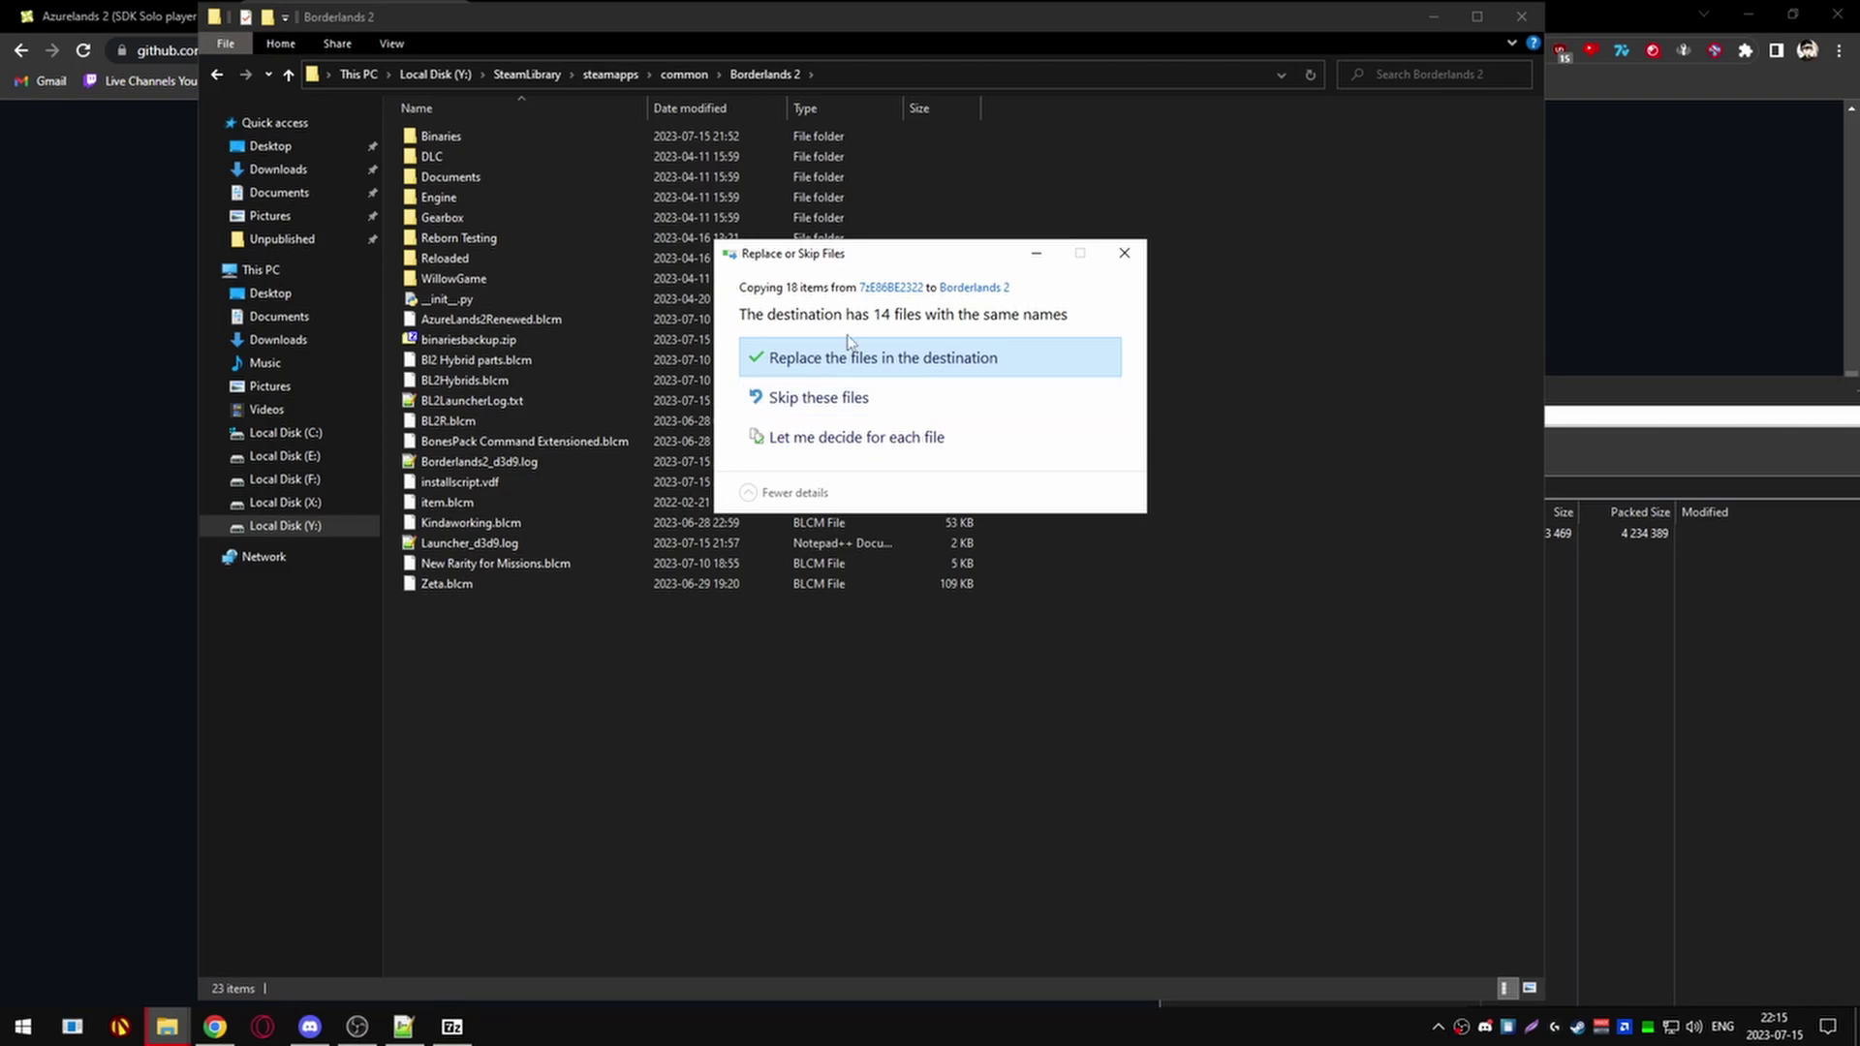
pyautogui.click(835, 361)
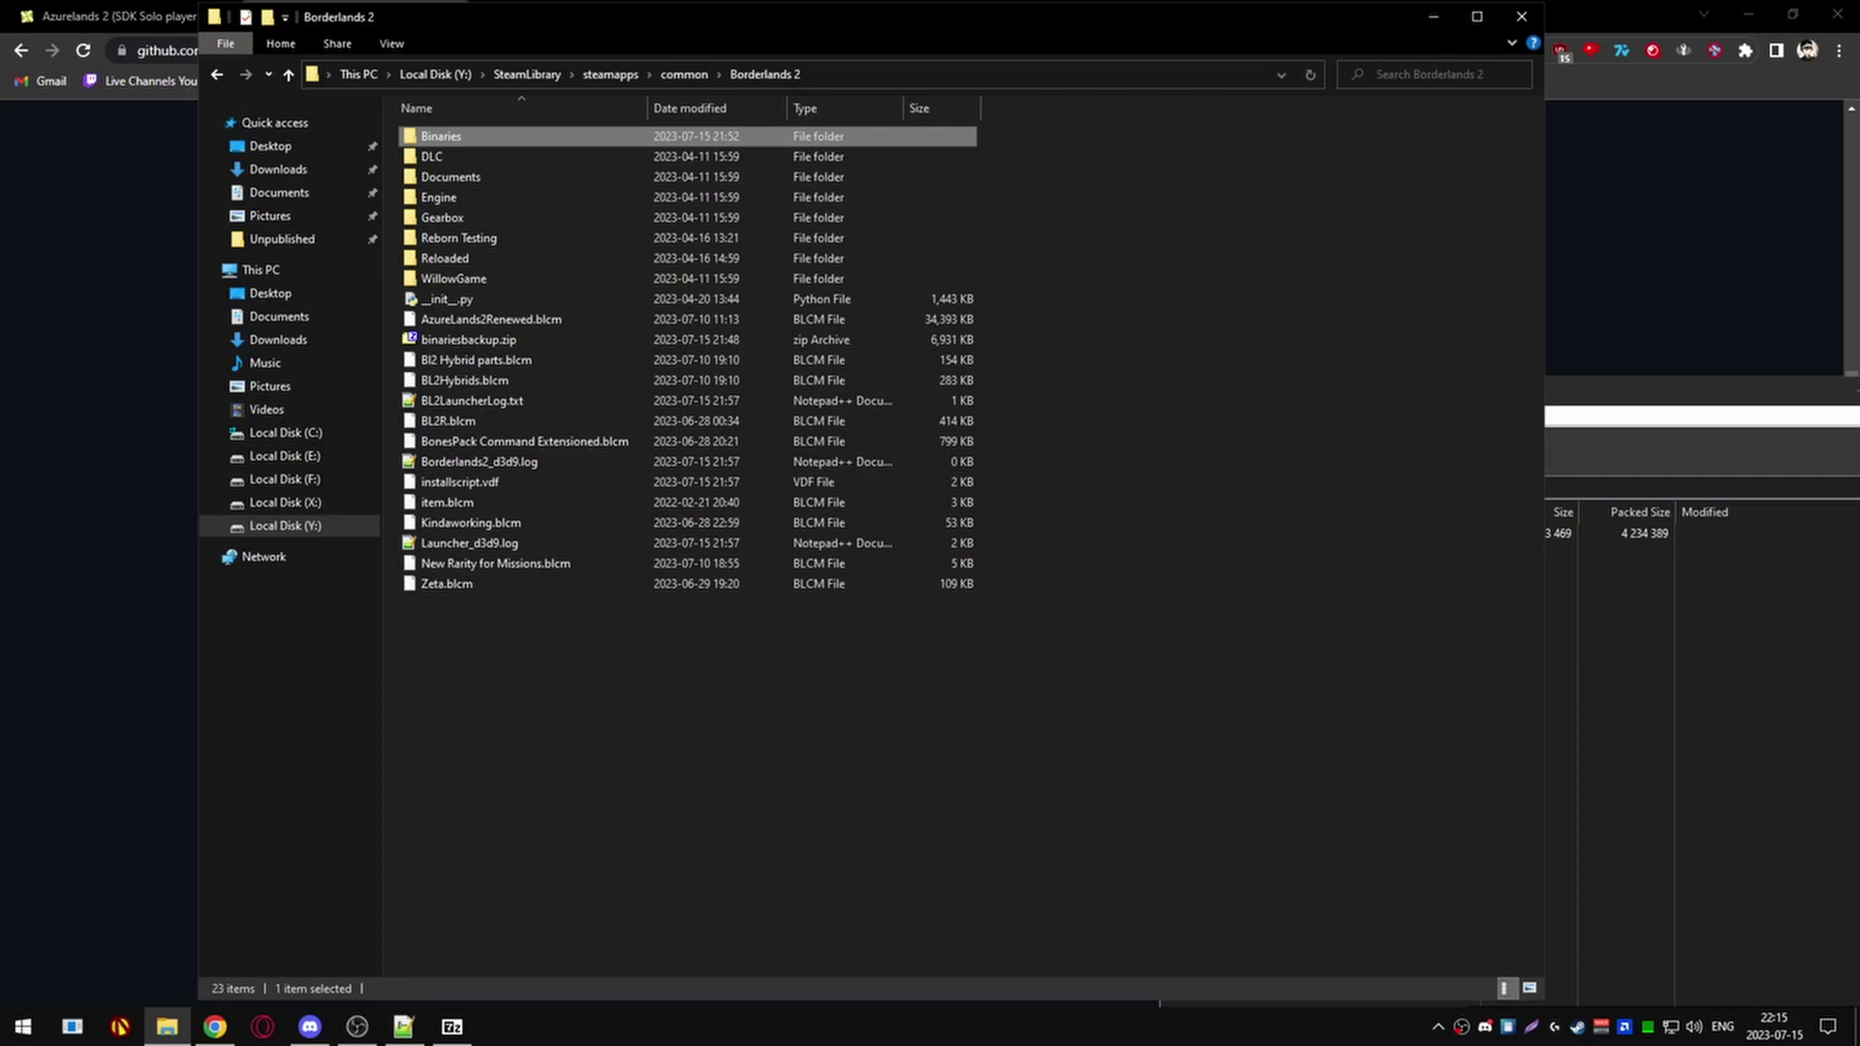
# Open the Azurelands 2 Renewed archive from the Downloads listing in 7-Zip
pyautogui.click(1636, 413)
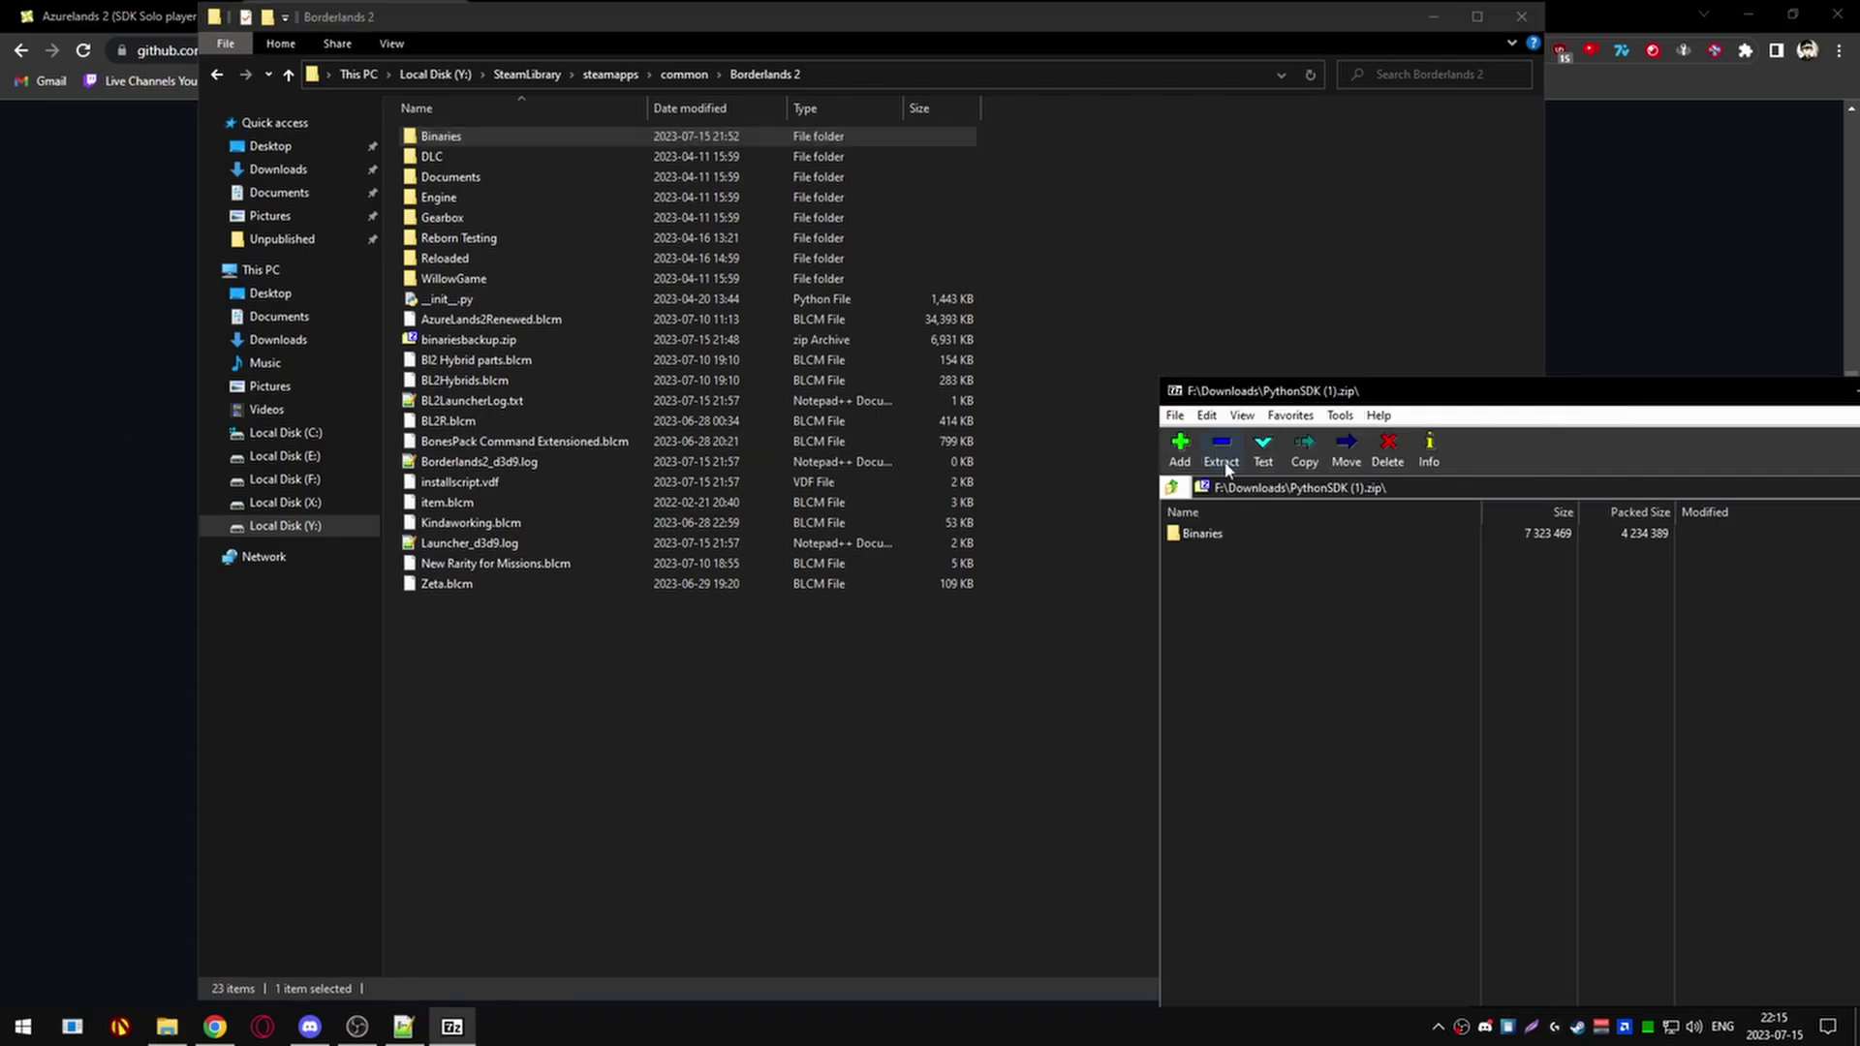
pyautogui.click(1172, 487)
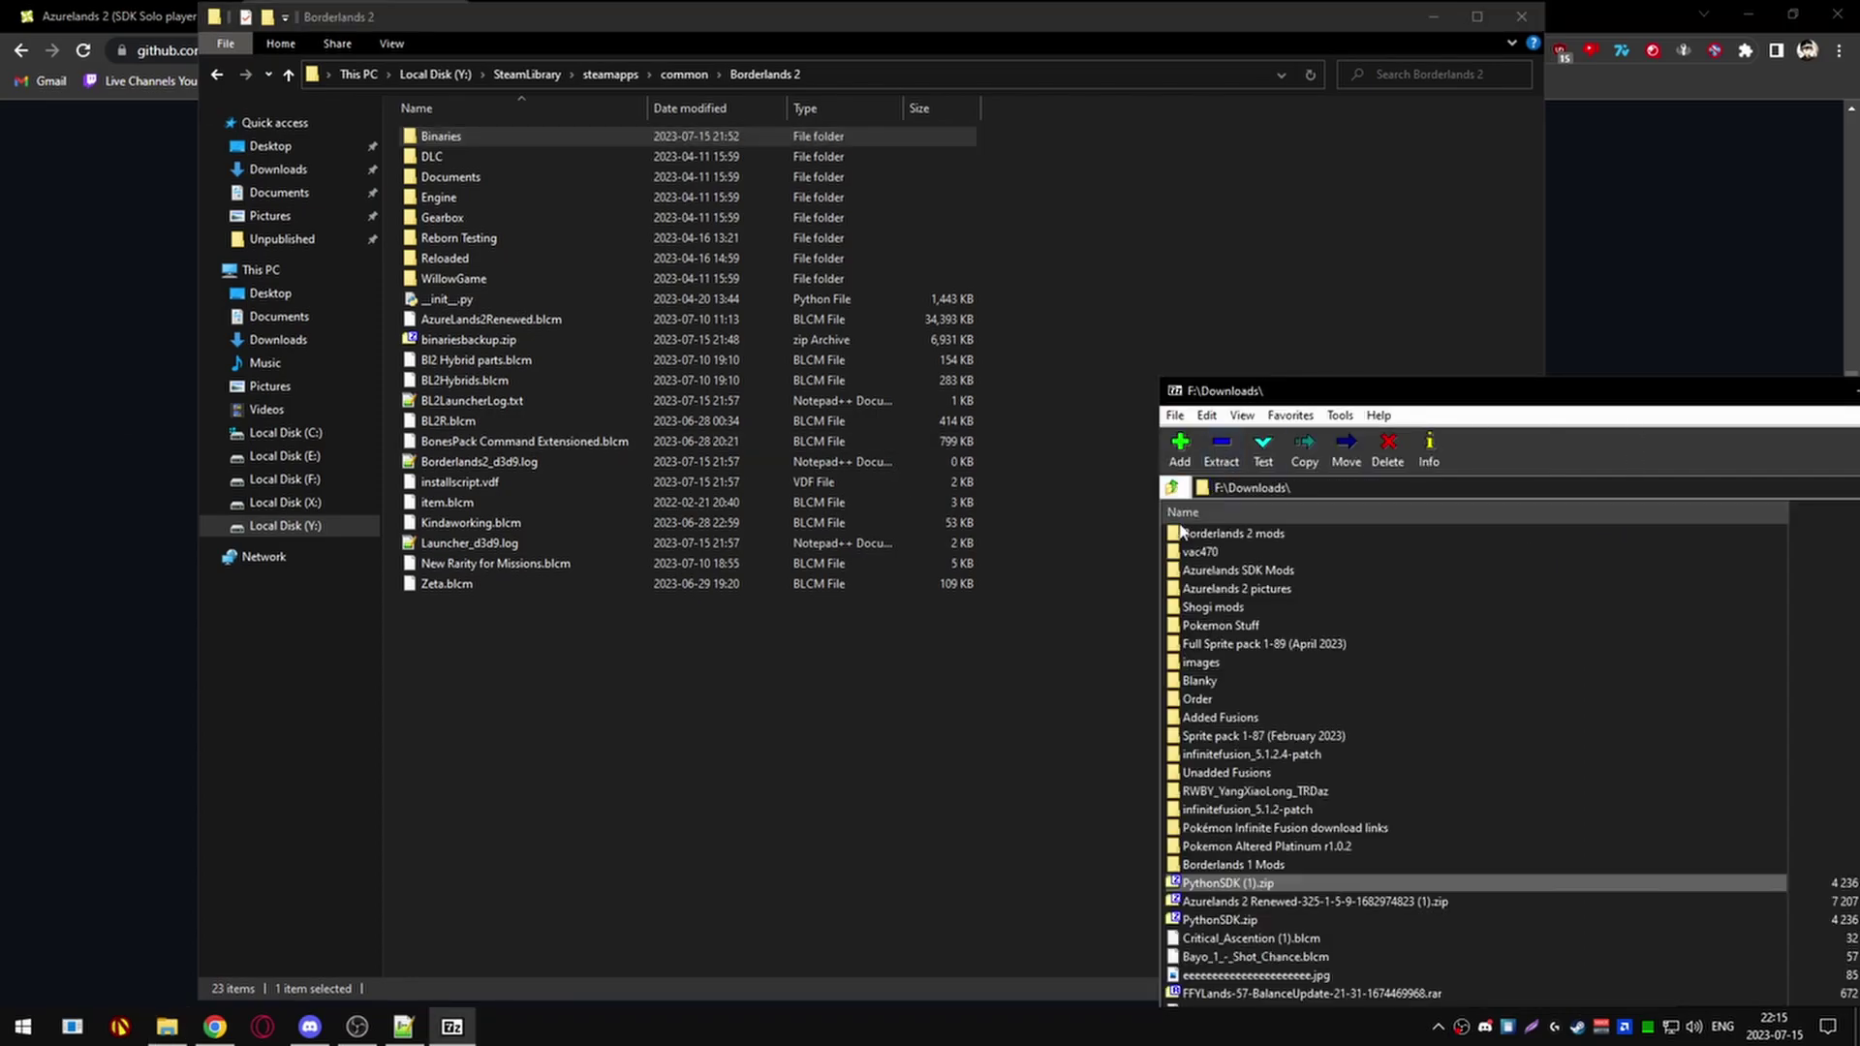
pyautogui.doubleClick(1250, 901)
# Show the Azurelands 2 Nexus Mods Files tab listing Azurelands 2 Renewed 1.5.9
pyautogui.click(68, 174)
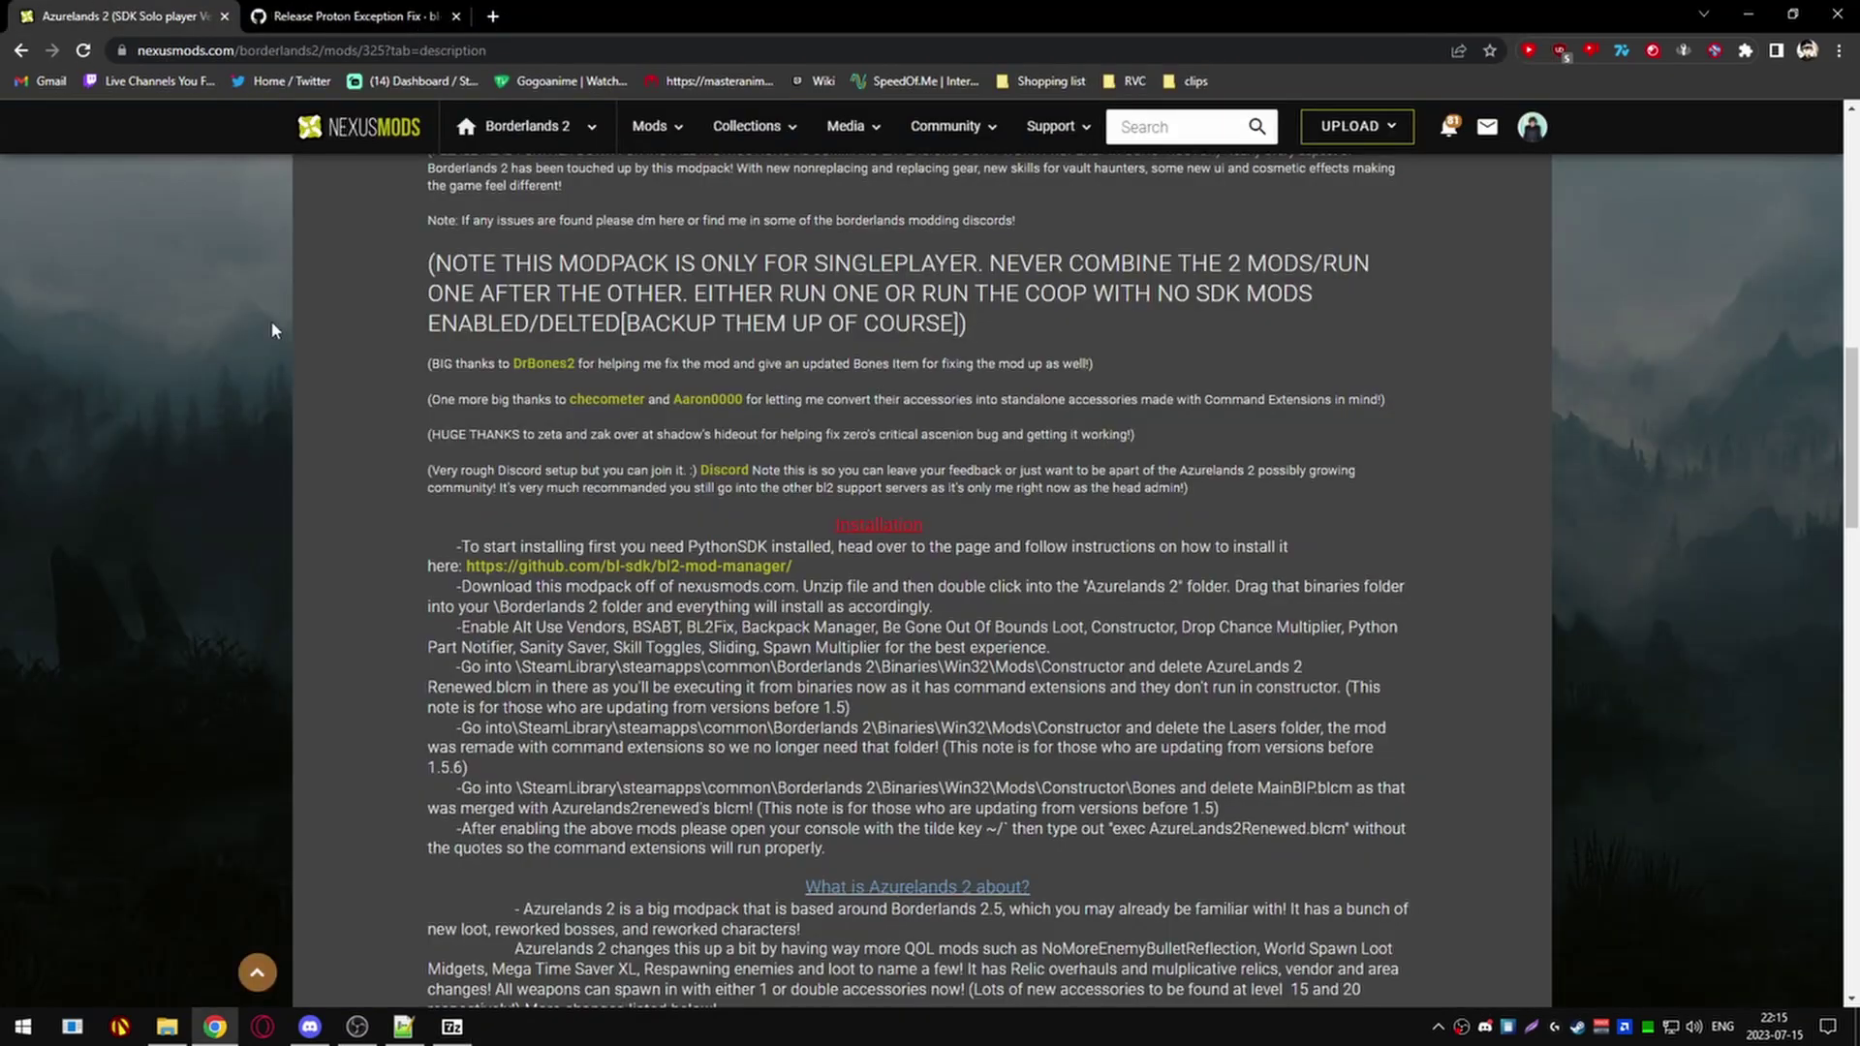
pyautogui.scroll(10, 490, 332)
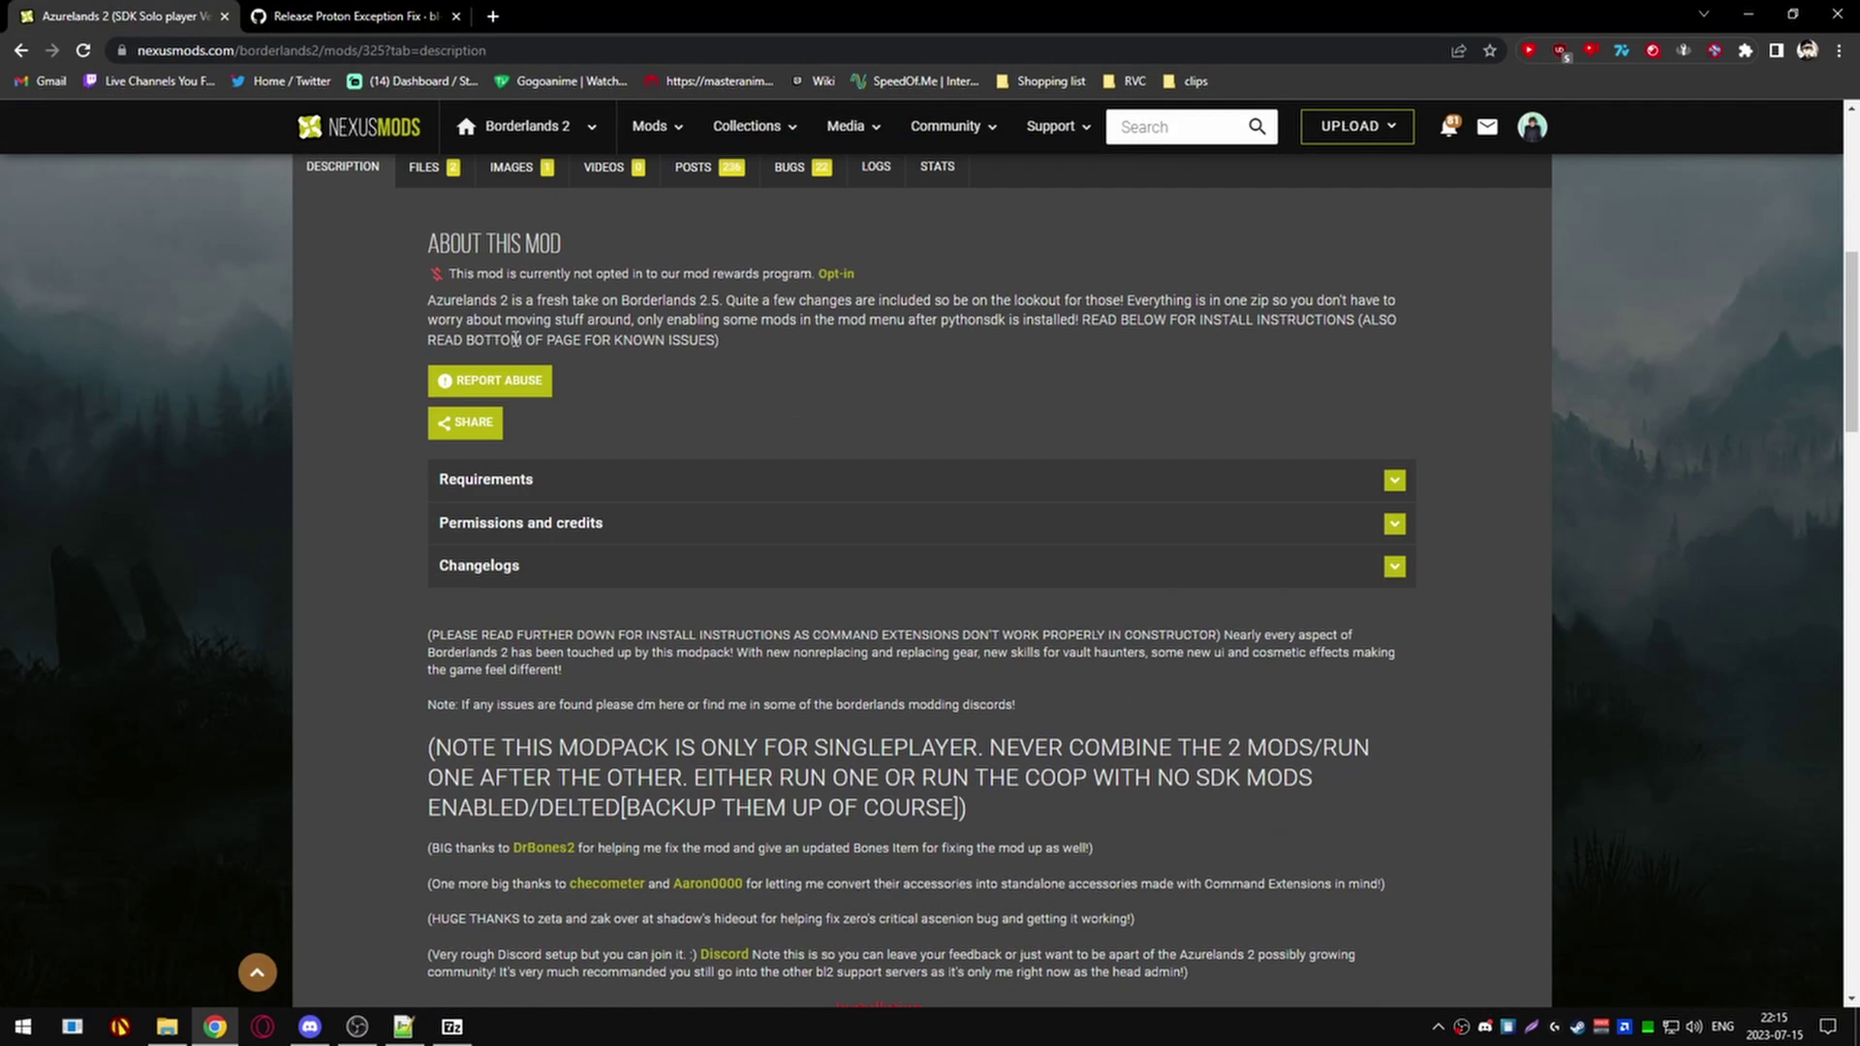
pyautogui.click(411, 170)
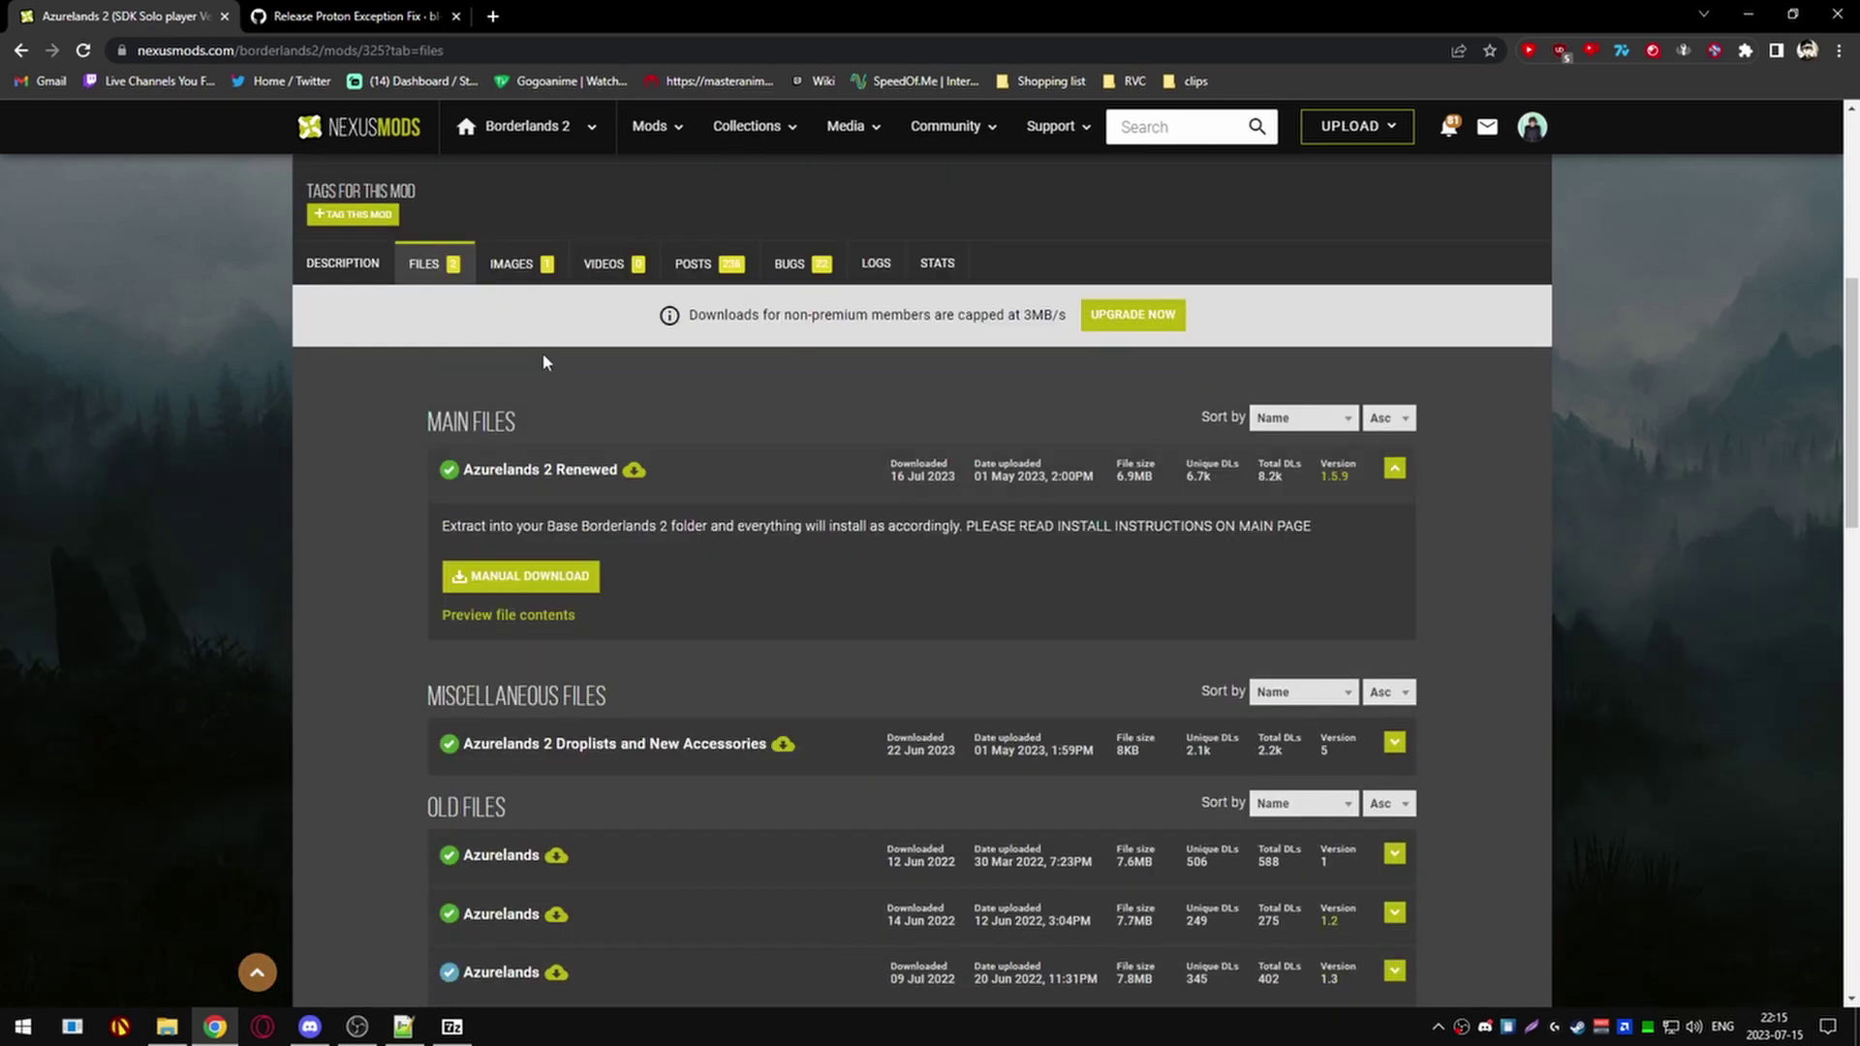
pyautogui.click(452, 1027)
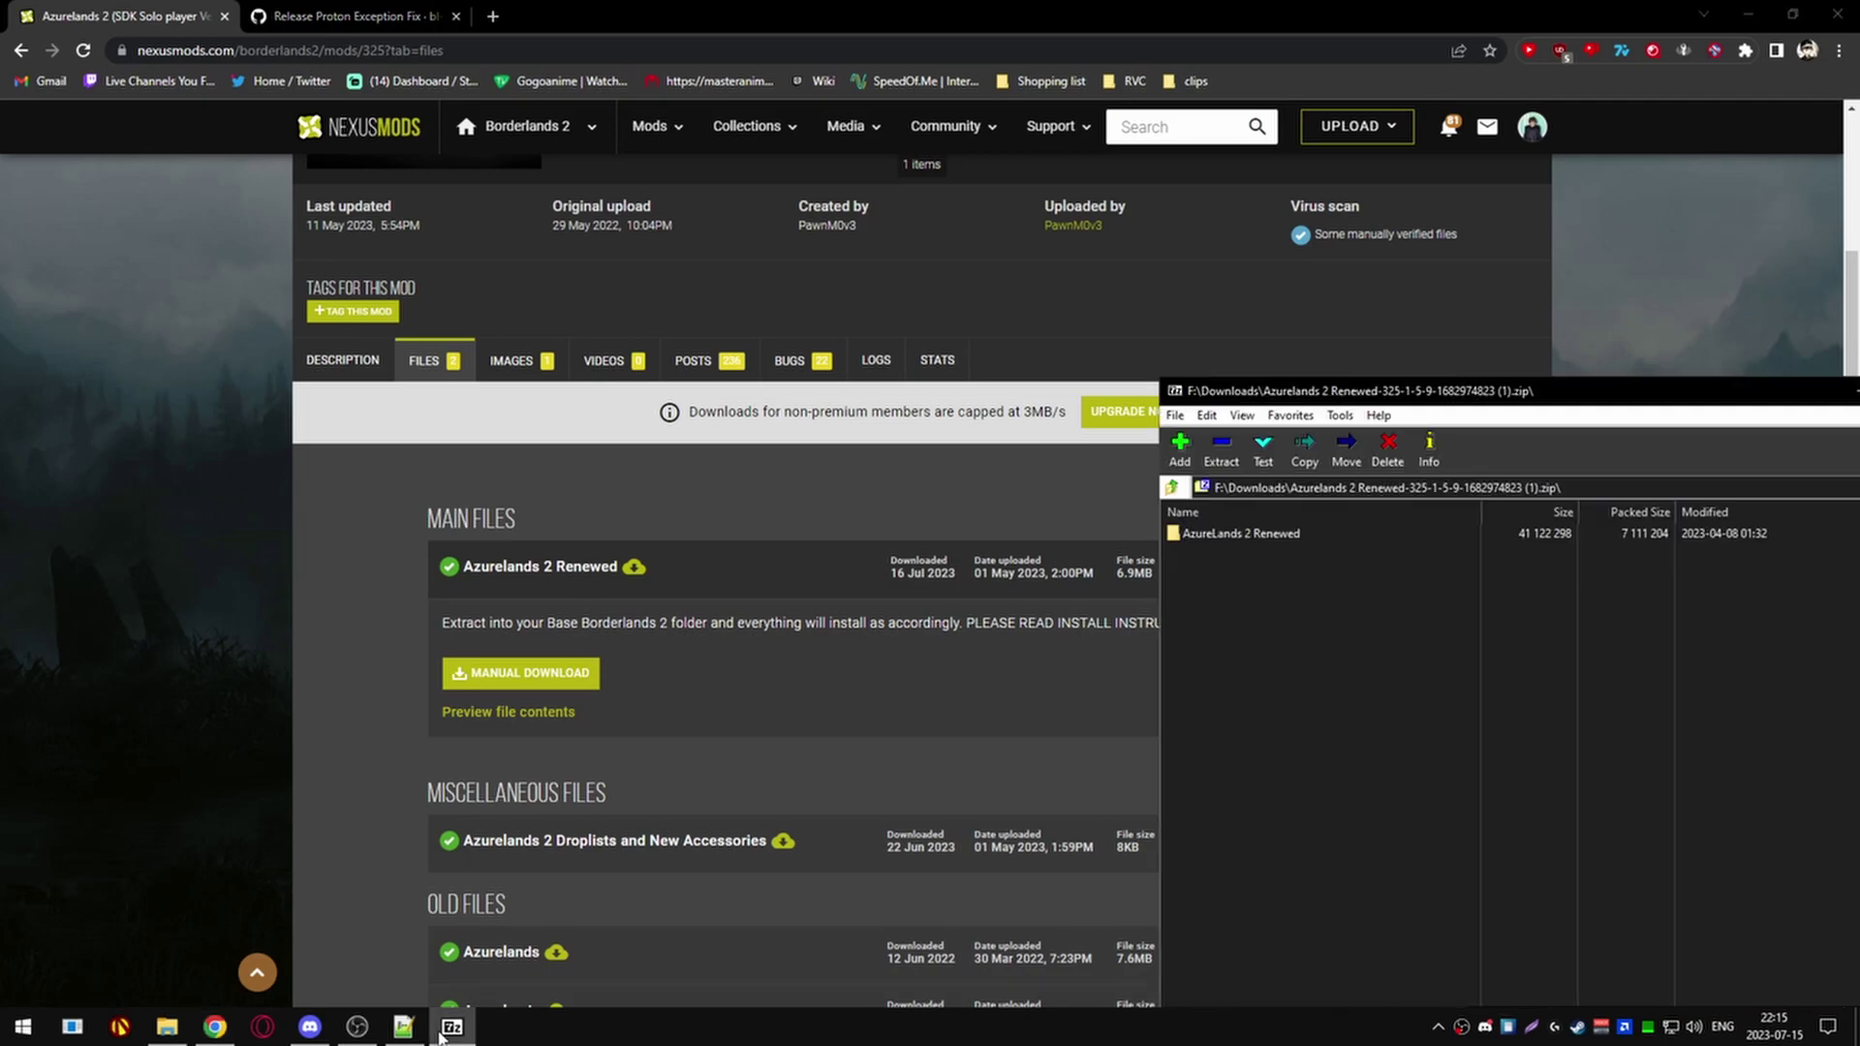
# Copy the Binaries folder from the archive's AzureLands 2 Renewed folder into Borderlands 2
pyautogui.click(167, 1027)
pyautogui.click(1301, 574)
pyautogui.doubleClick(1224, 538)
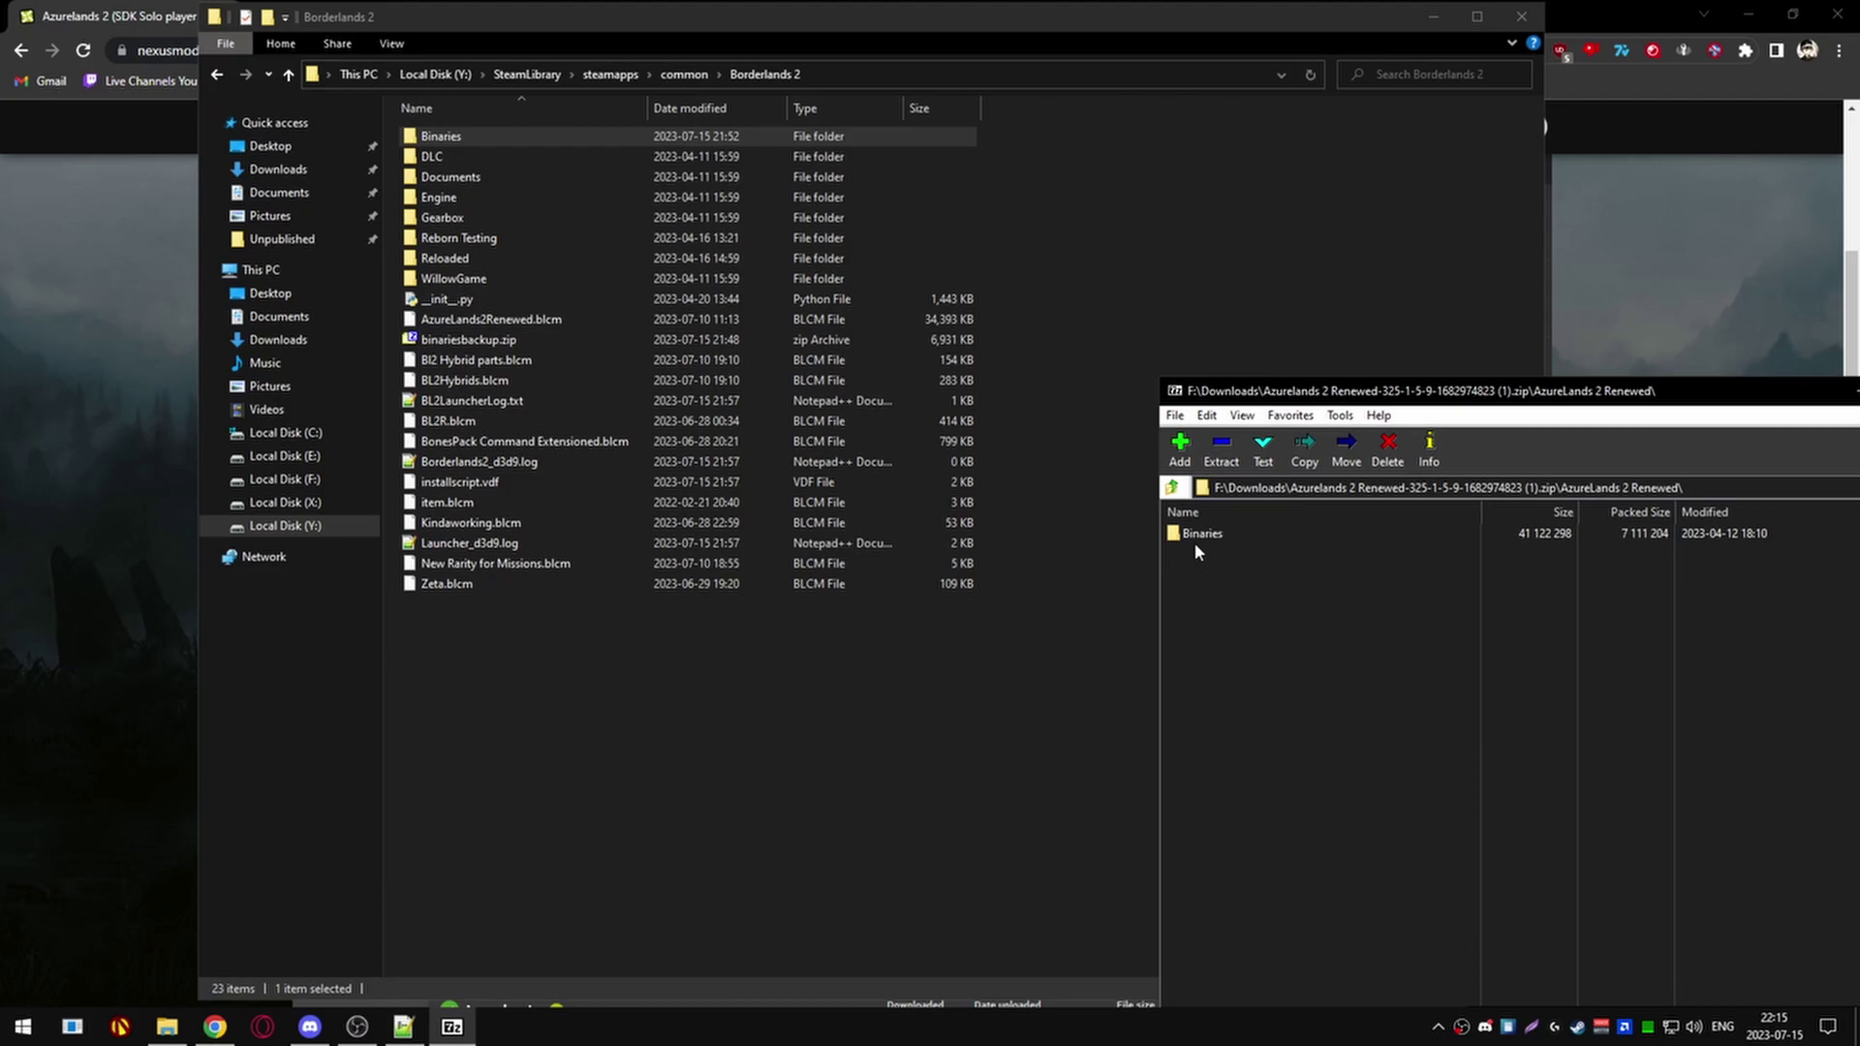
pyautogui.click(1192, 541)
pyautogui.moveTo(1194, 545); pyautogui.dragTo(606, 681)
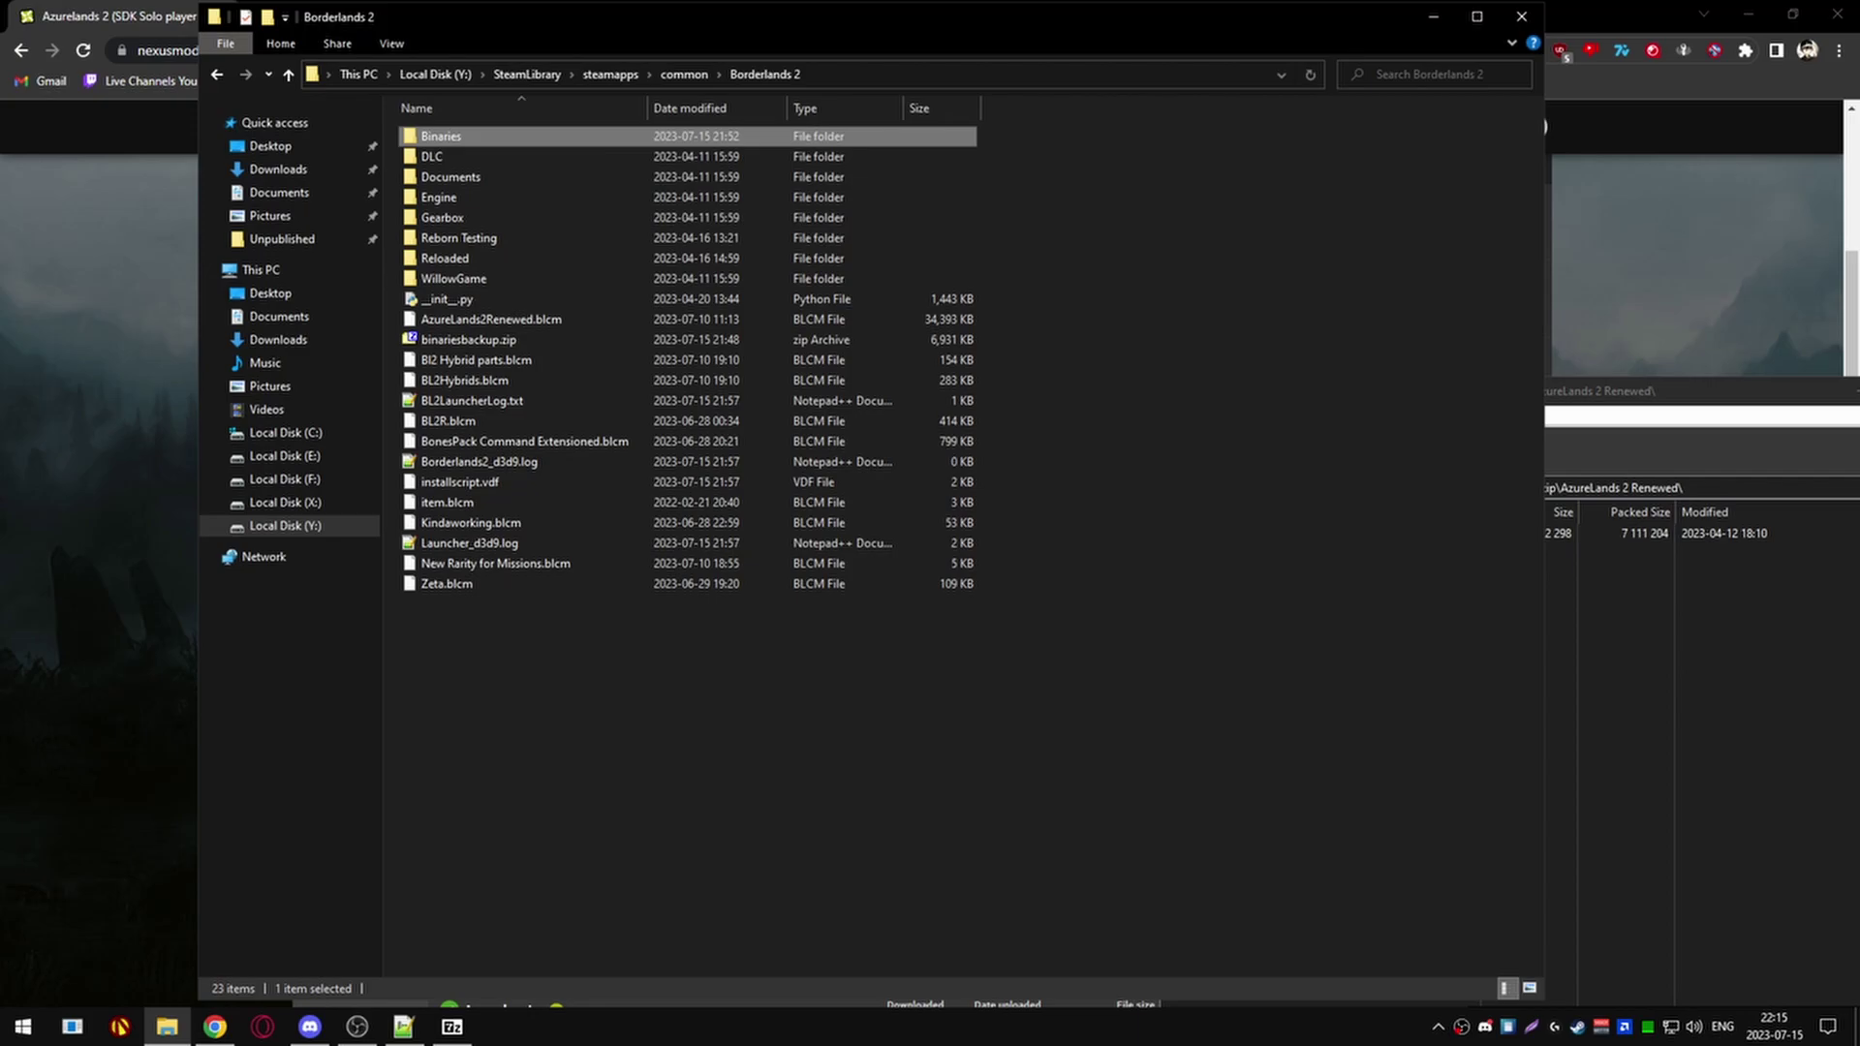
# In Binaries\Win32\Mods, delete BL2Fix, Constructor, DropChanceMultiplier and SpawnMultiplier
pyautogui.doubleClick(472, 140)
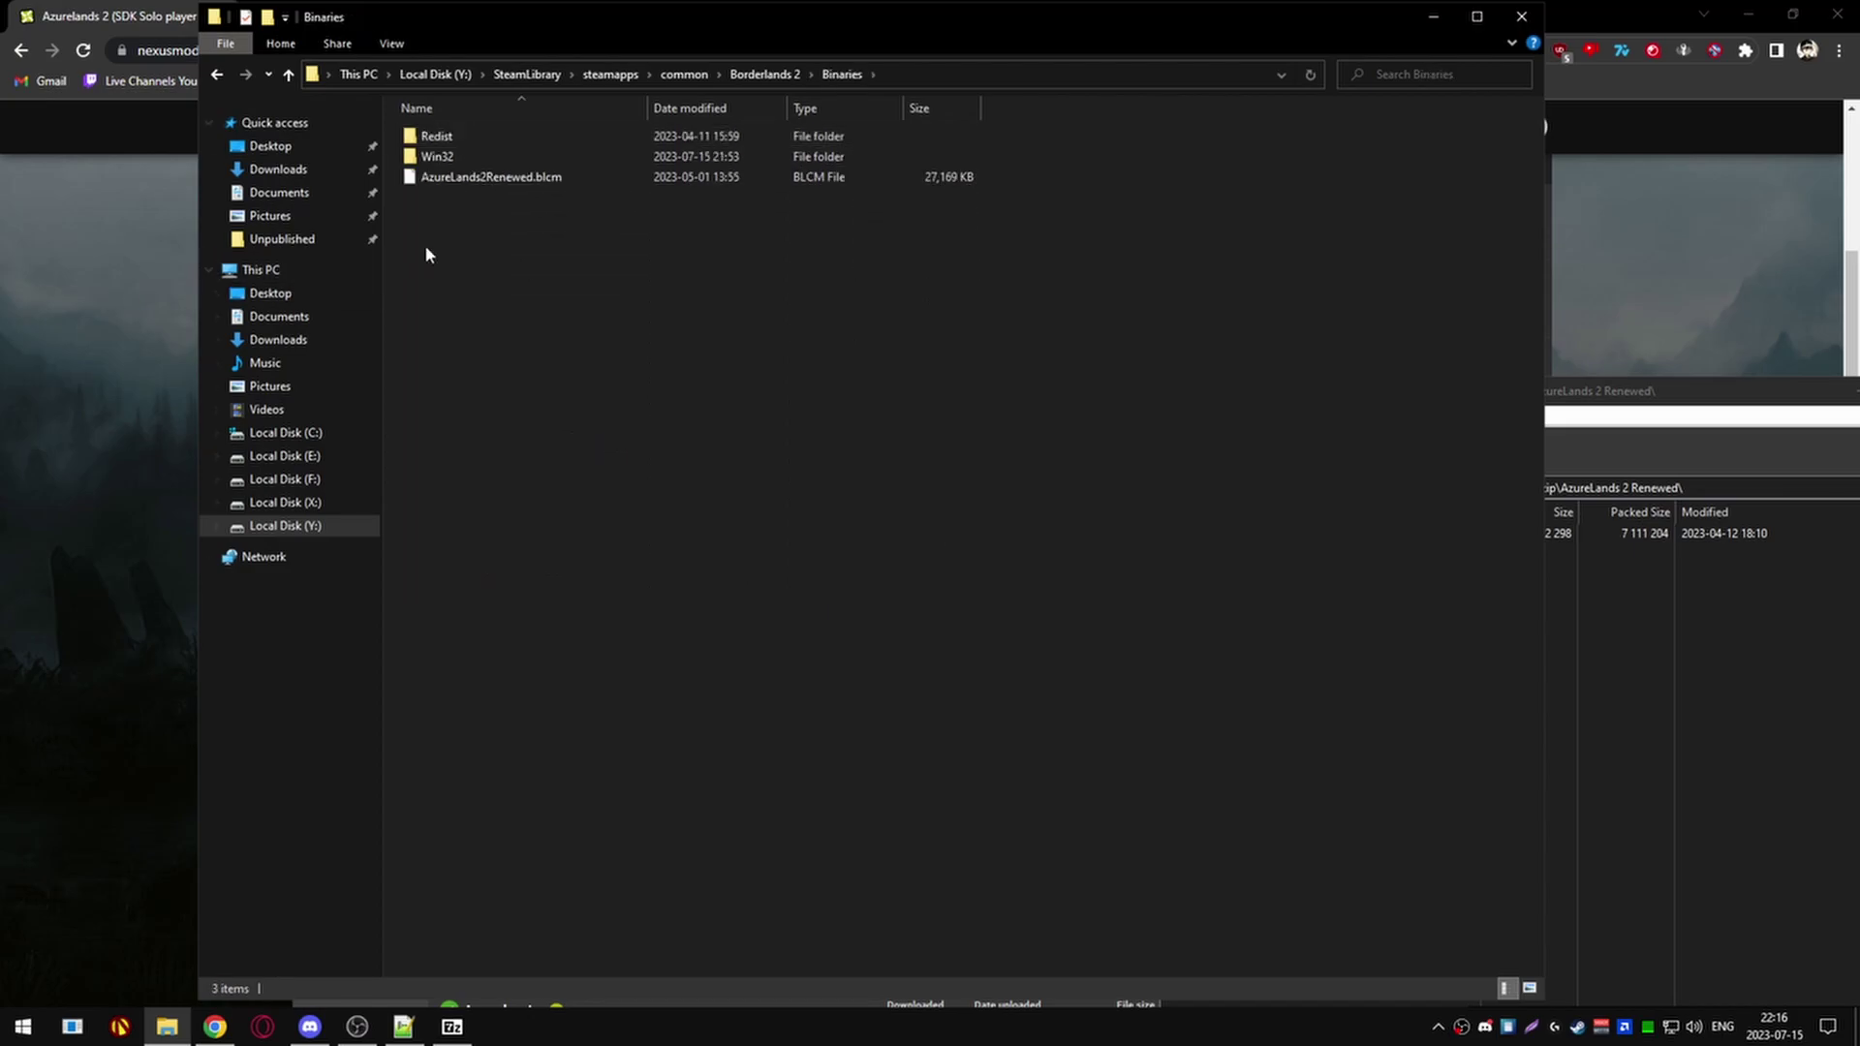
pyautogui.doubleClick(472, 158)
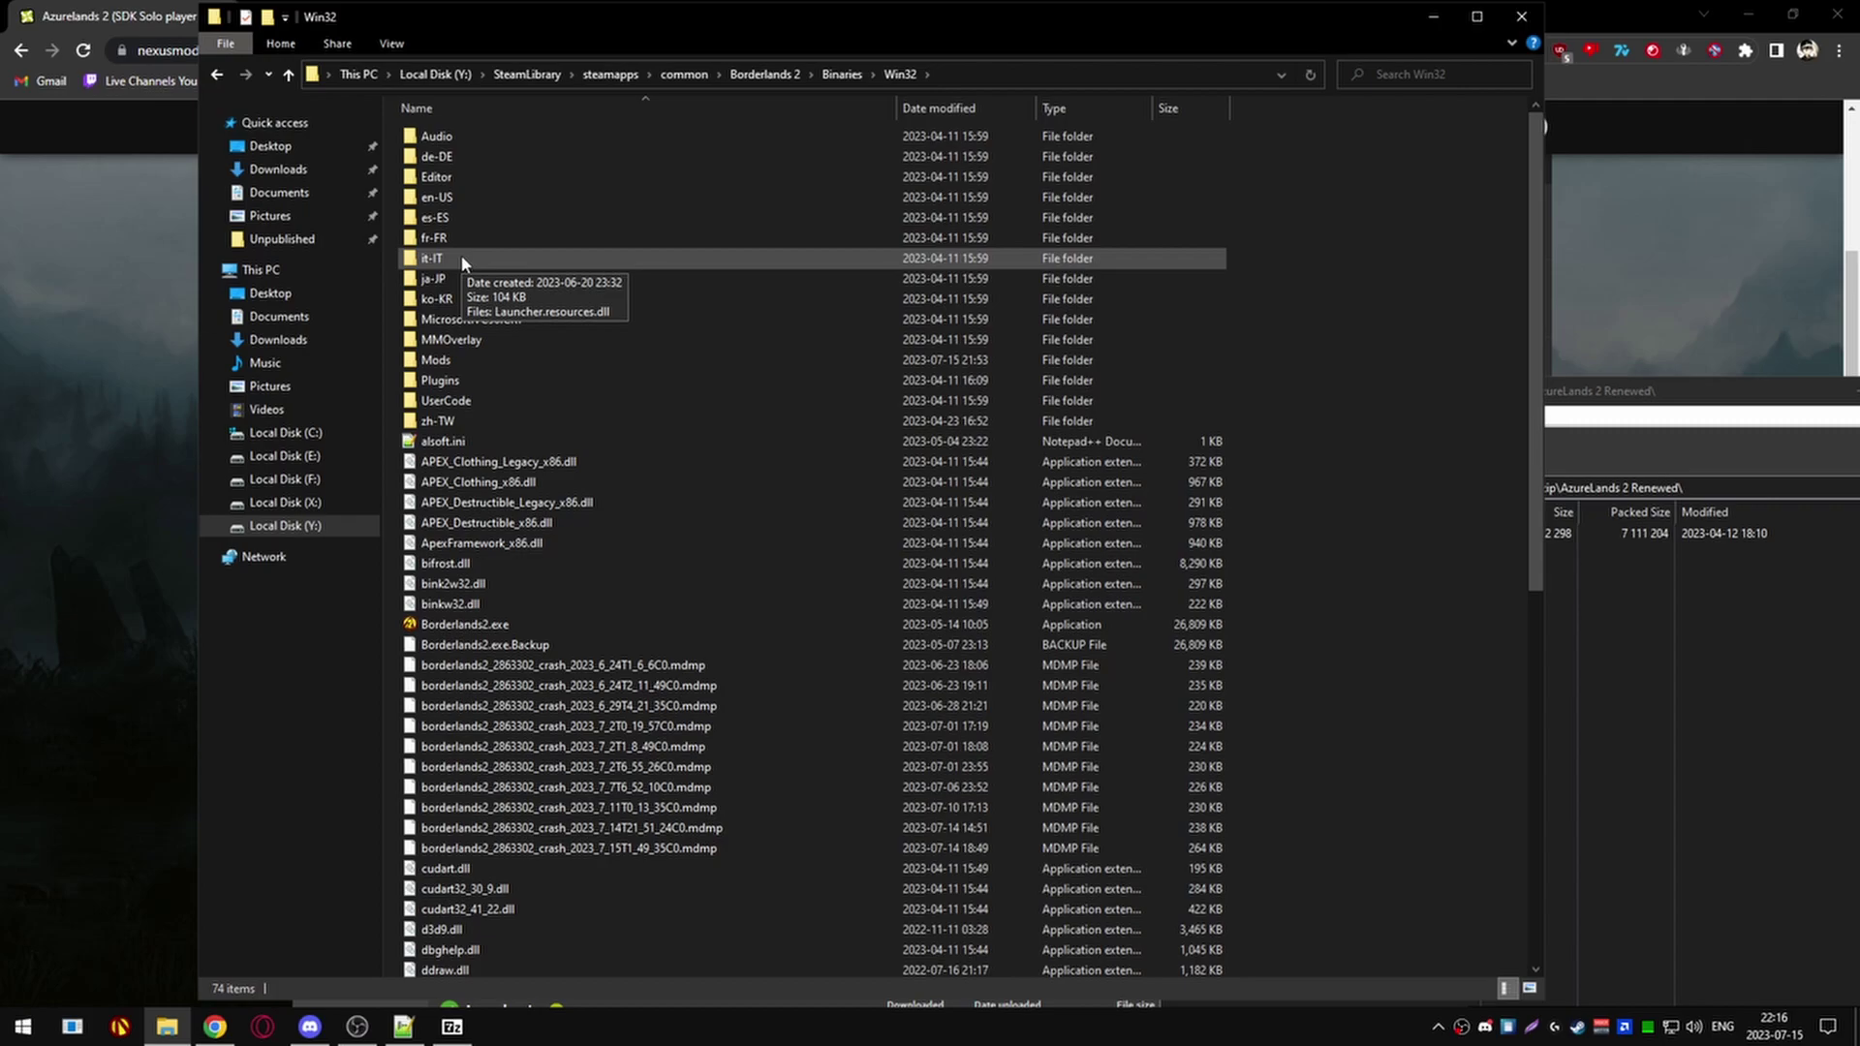
pyautogui.doubleClick(451, 359)
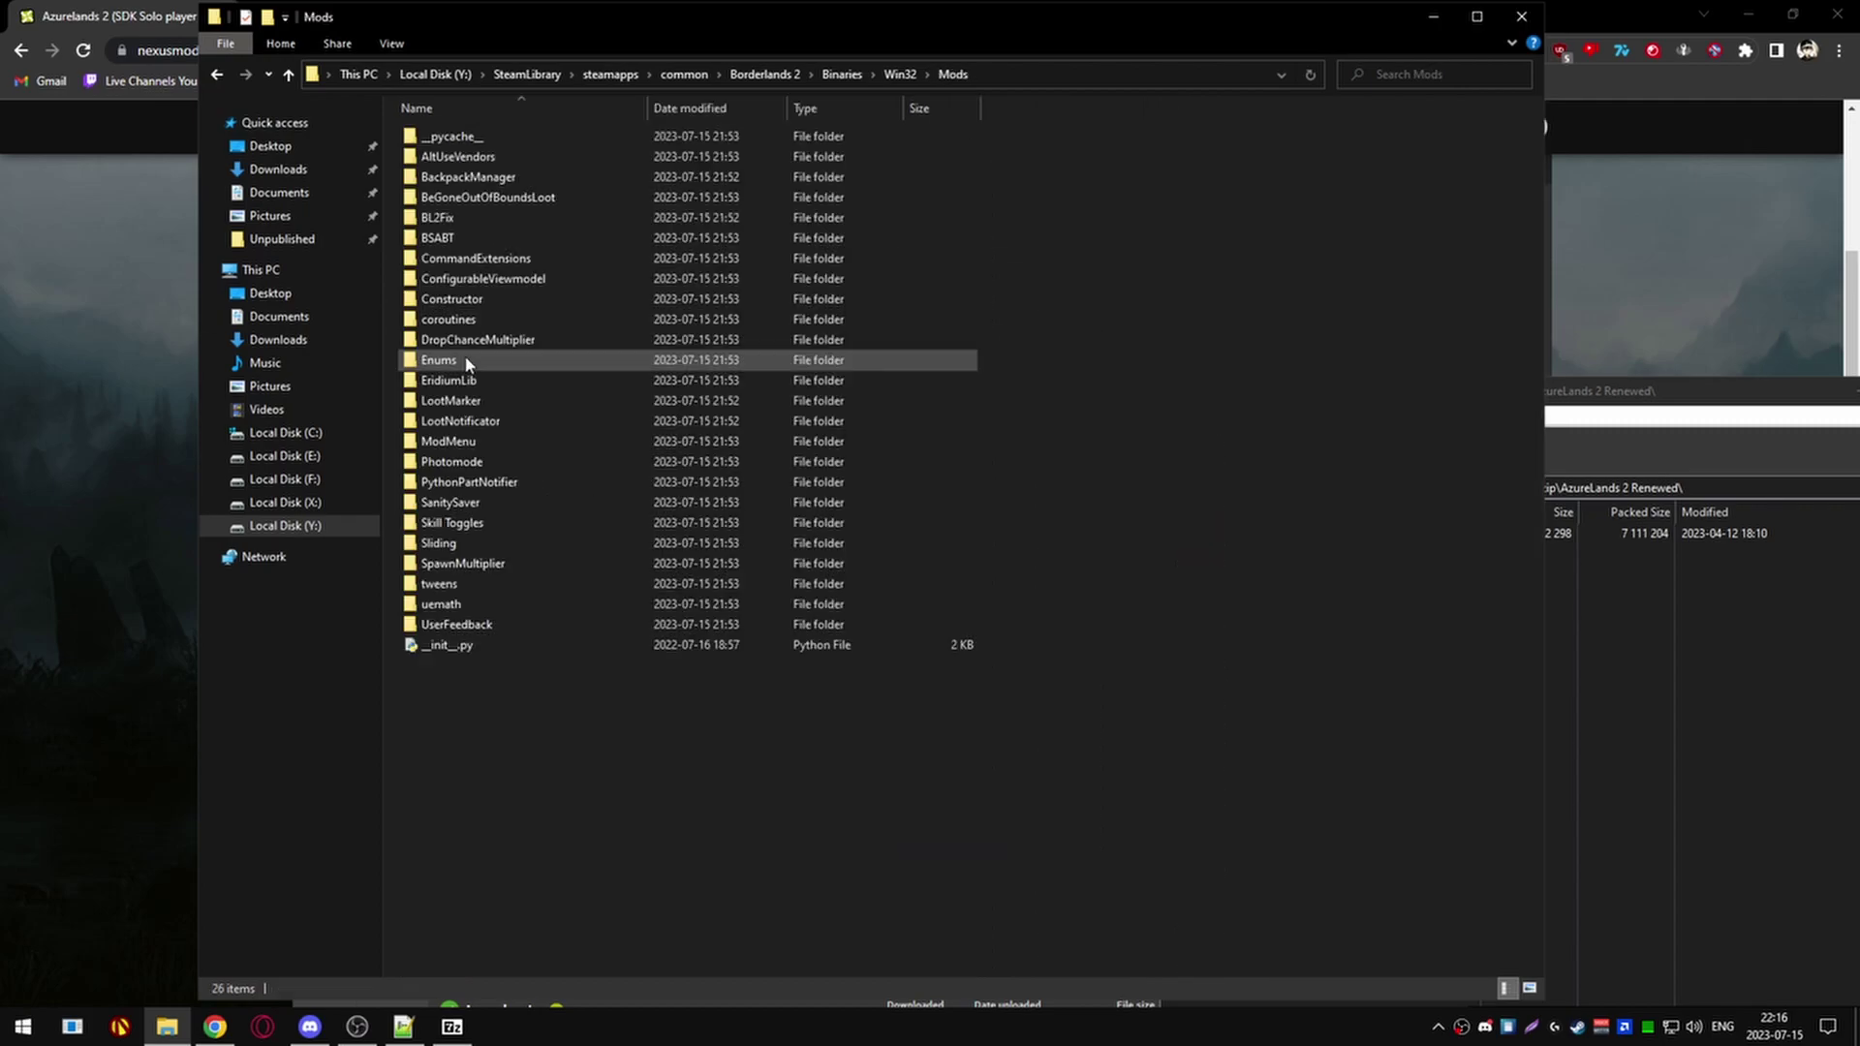
pyautogui.click(452, 222)
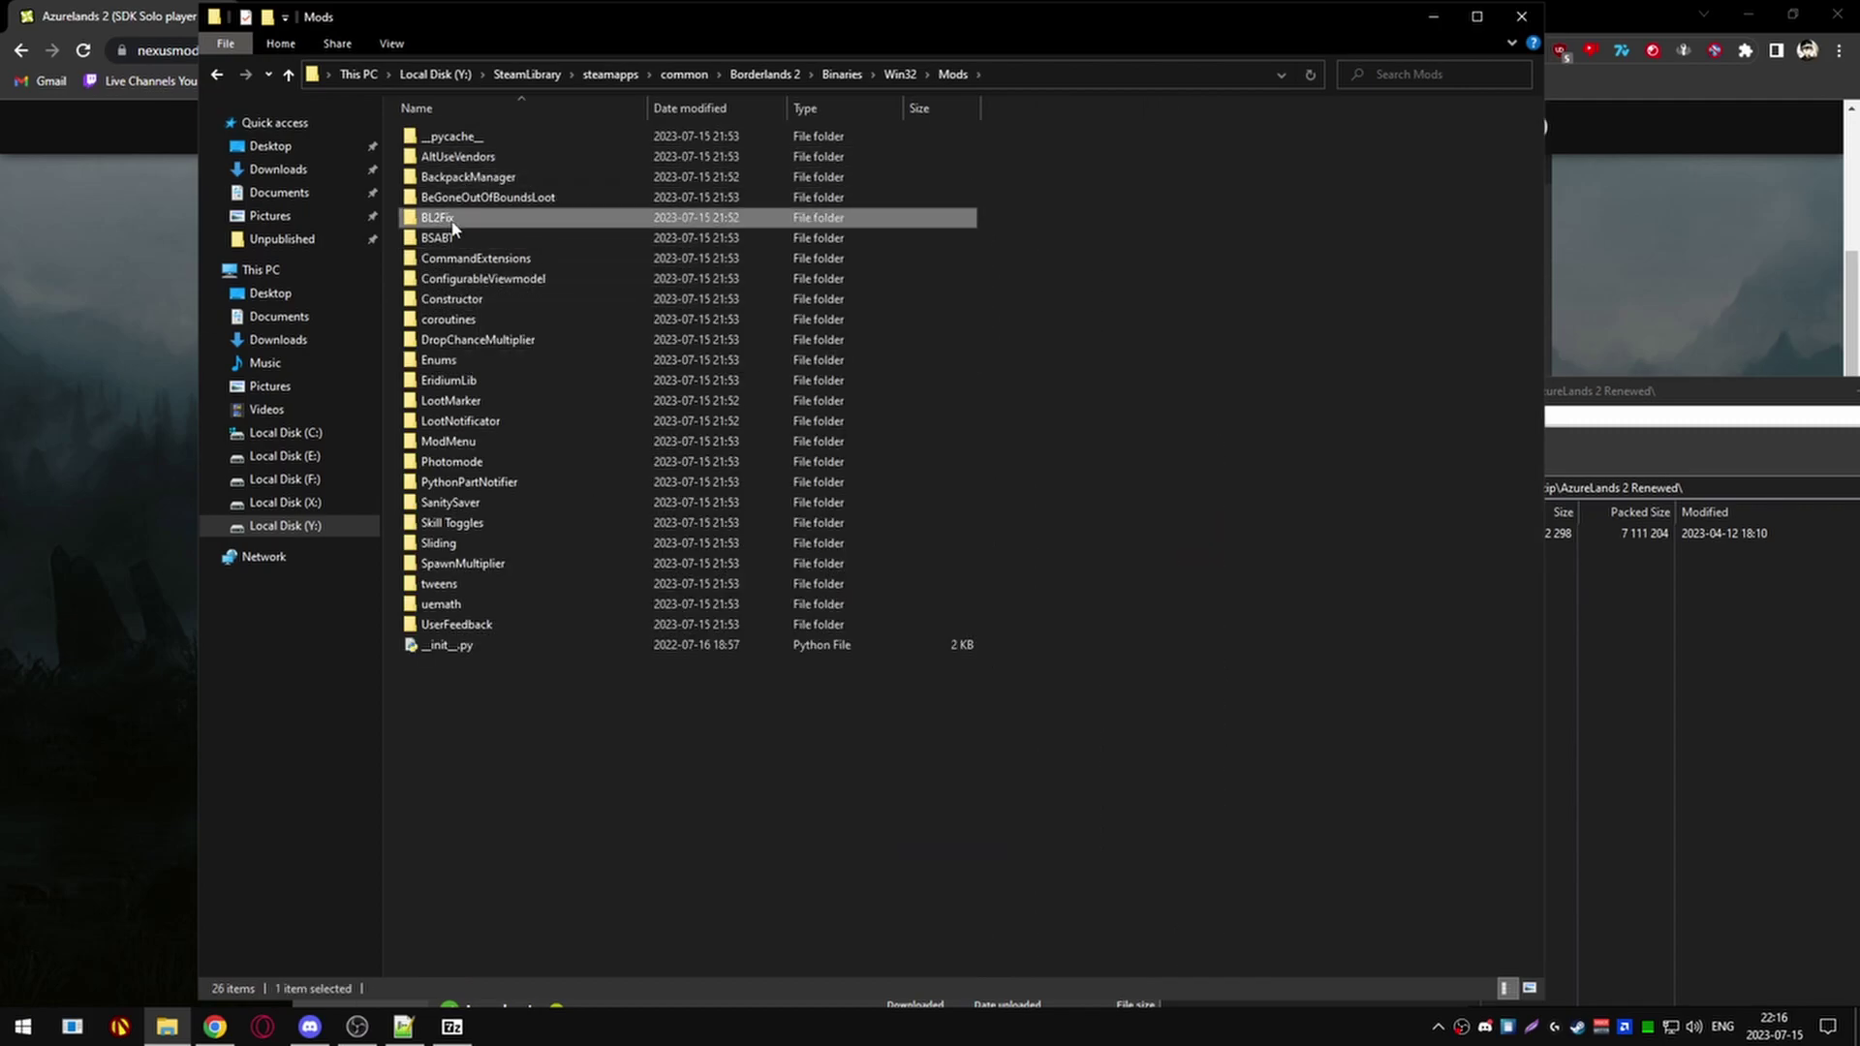
pyautogui.keyDown('ctrl'); pyautogui.click(484, 301); pyautogui.keyUp('ctrl')
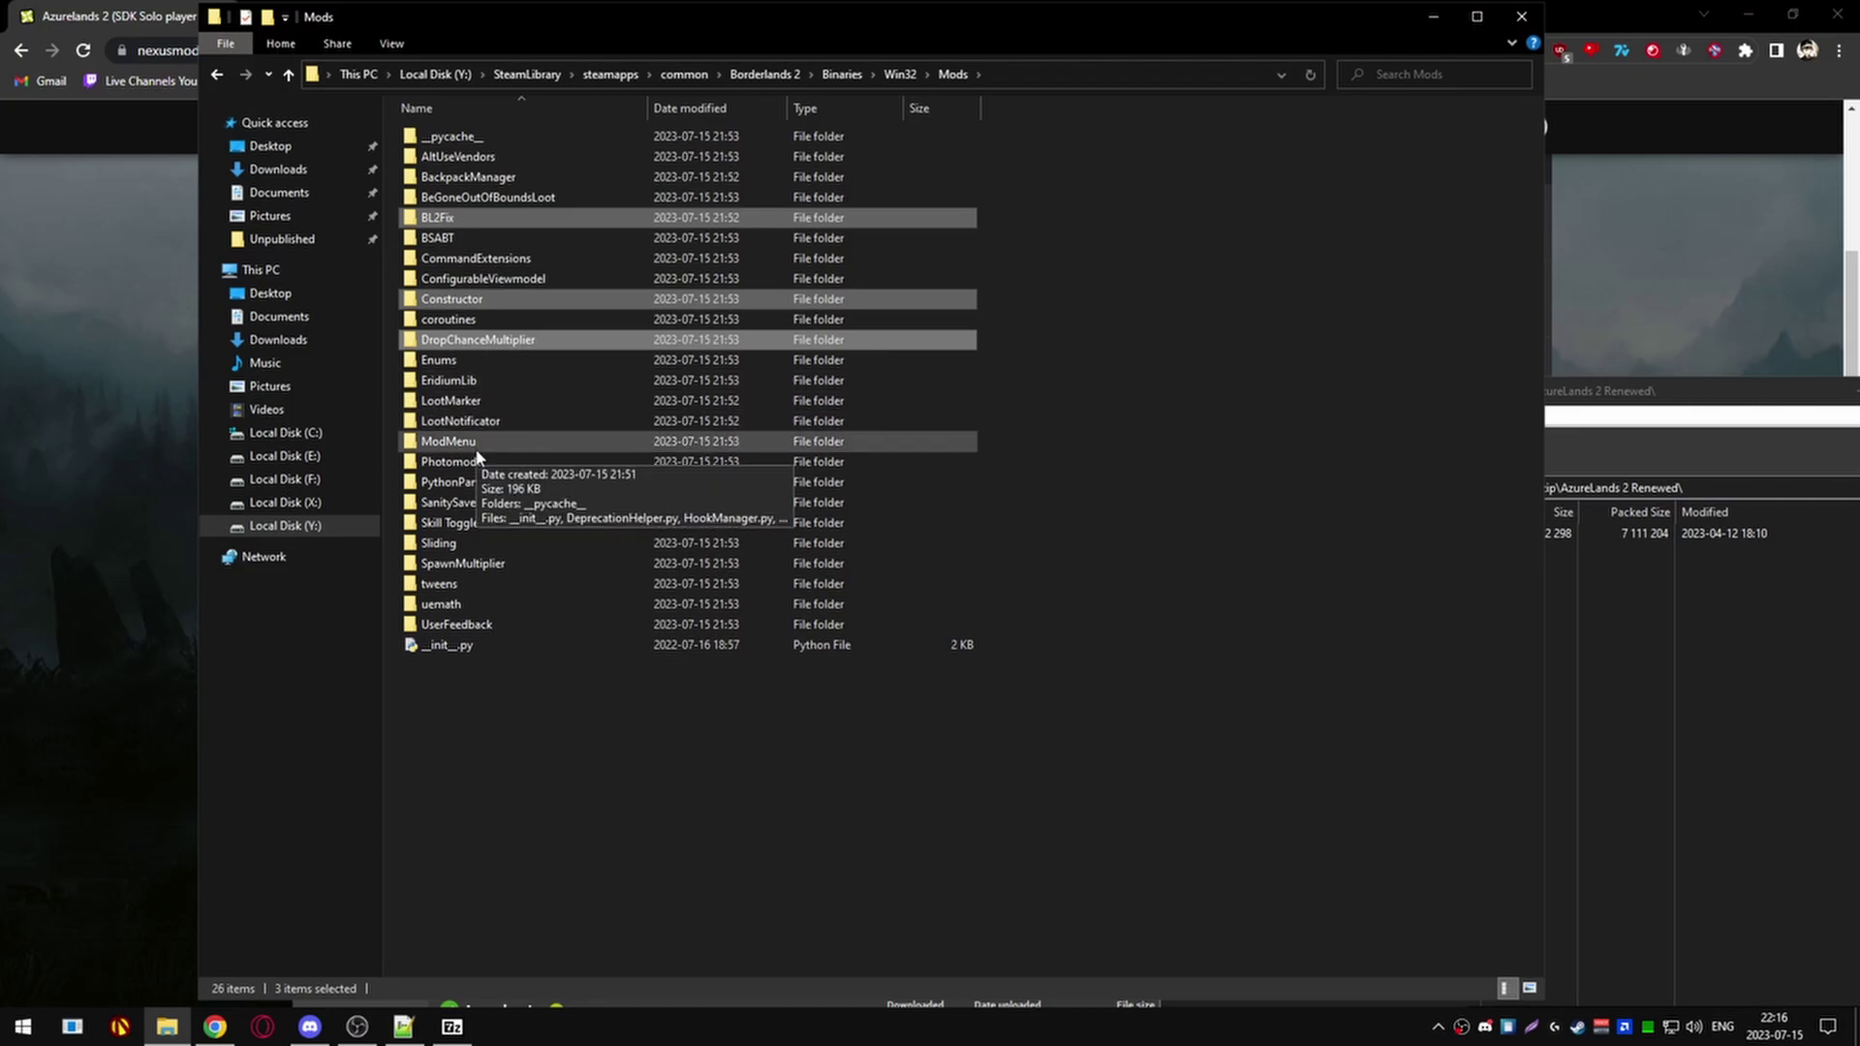
pyautogui.keyDown('ctrl'); pyautogui.click(478, 563); pyautogui.keyUp('ctrl')
pyautogui.rightClick(478, 563)
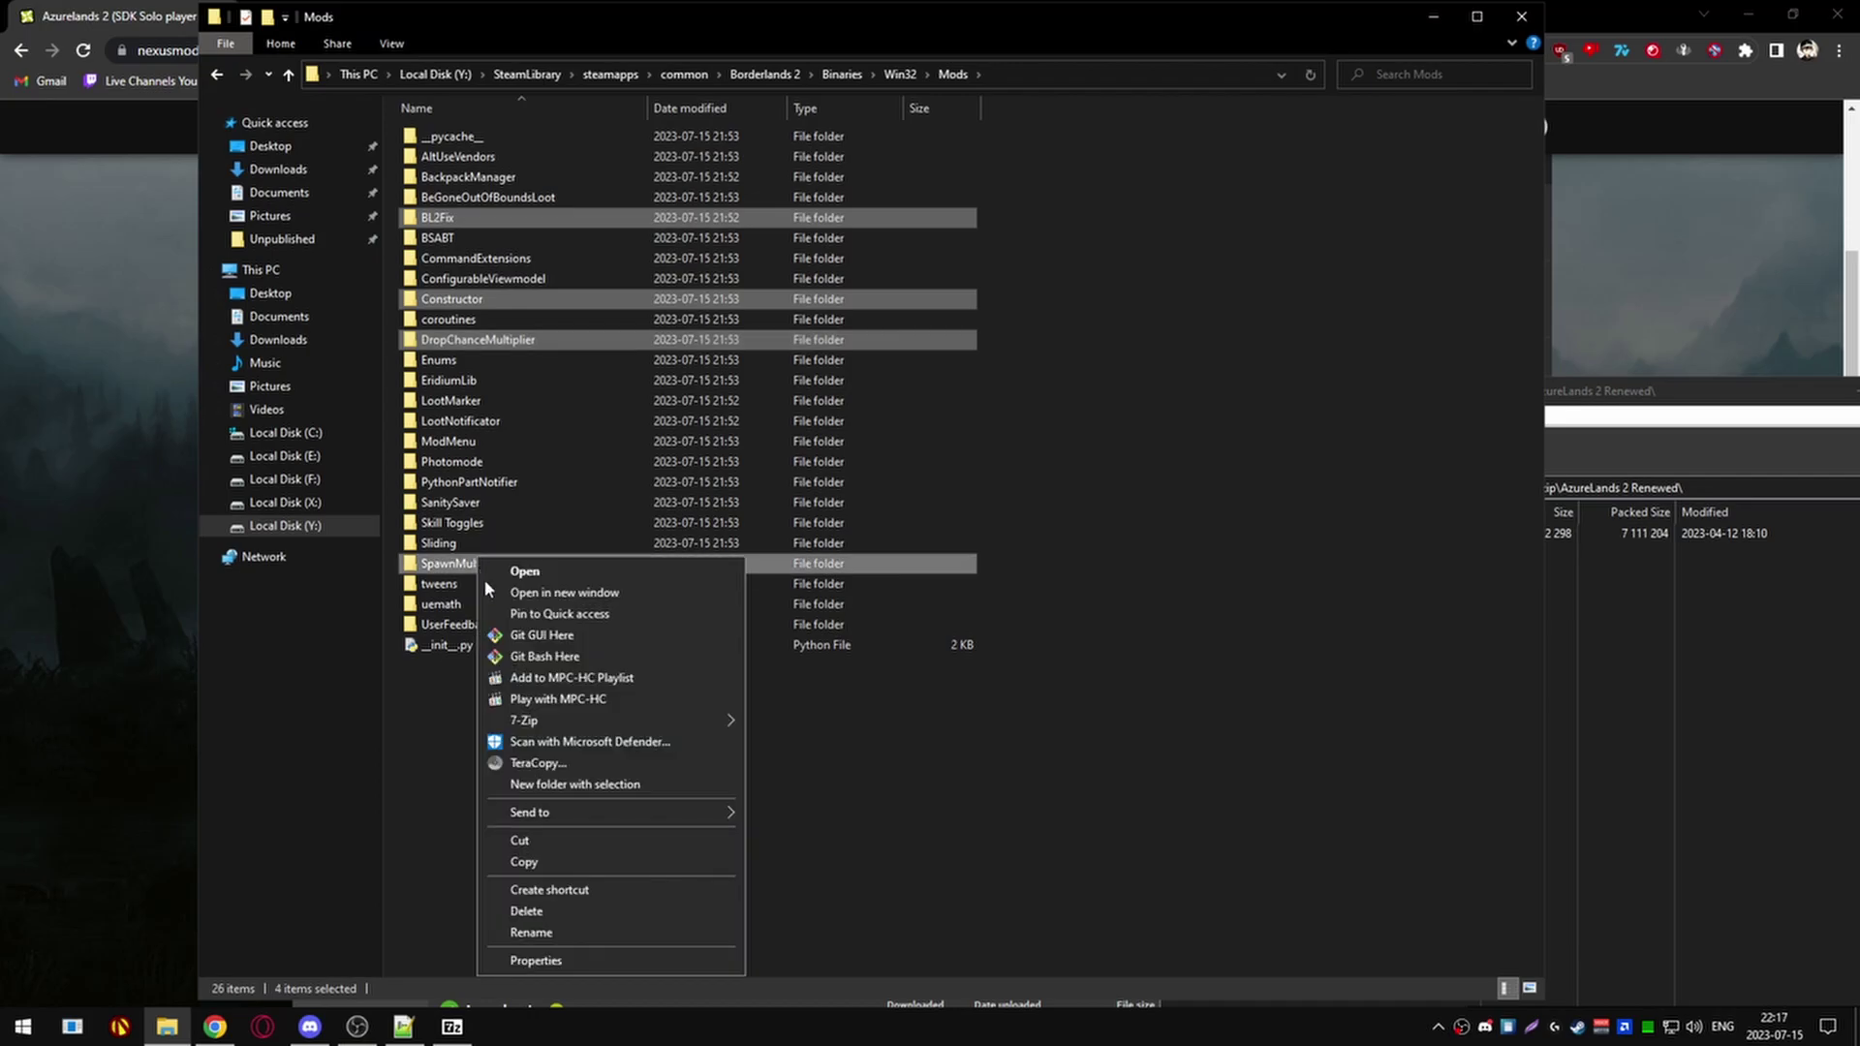
pyautogui.click(528, 912)
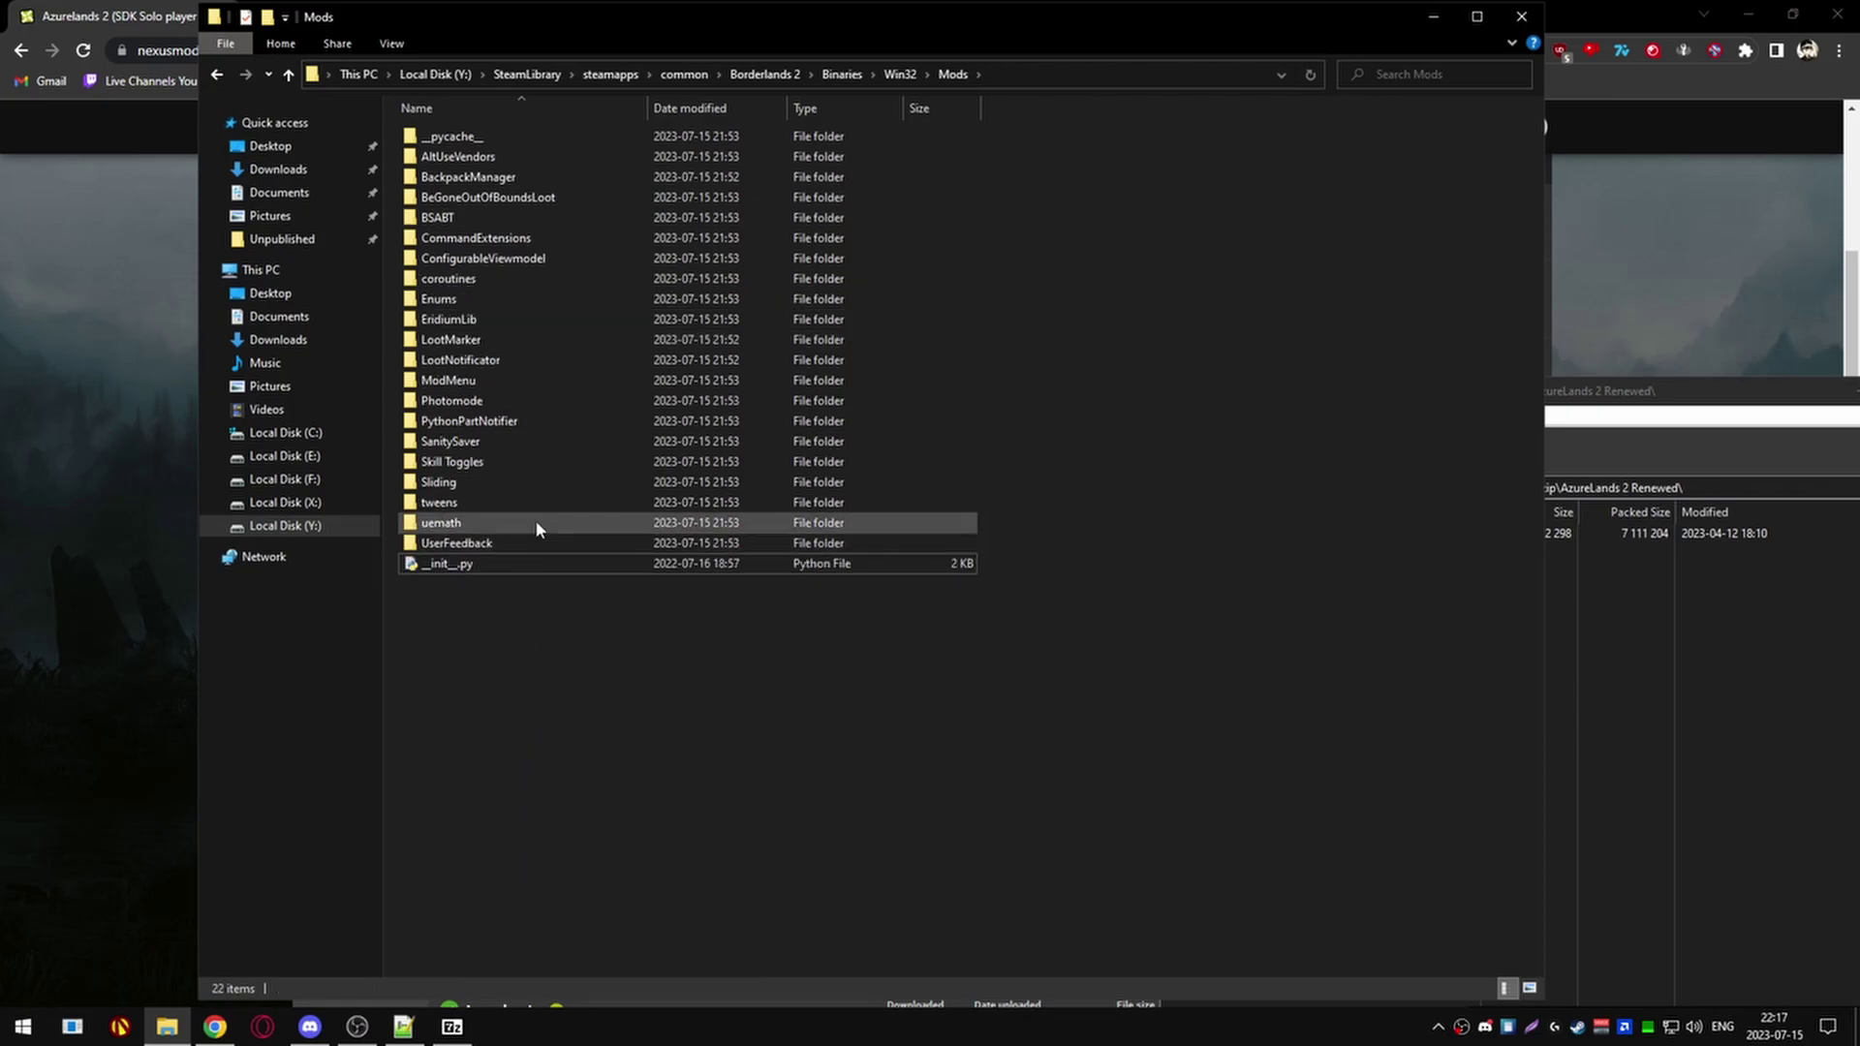
# Delete the EridiumLib and Skill Toggles folders as well, then return to the game
pyautogui.click(463, 462)
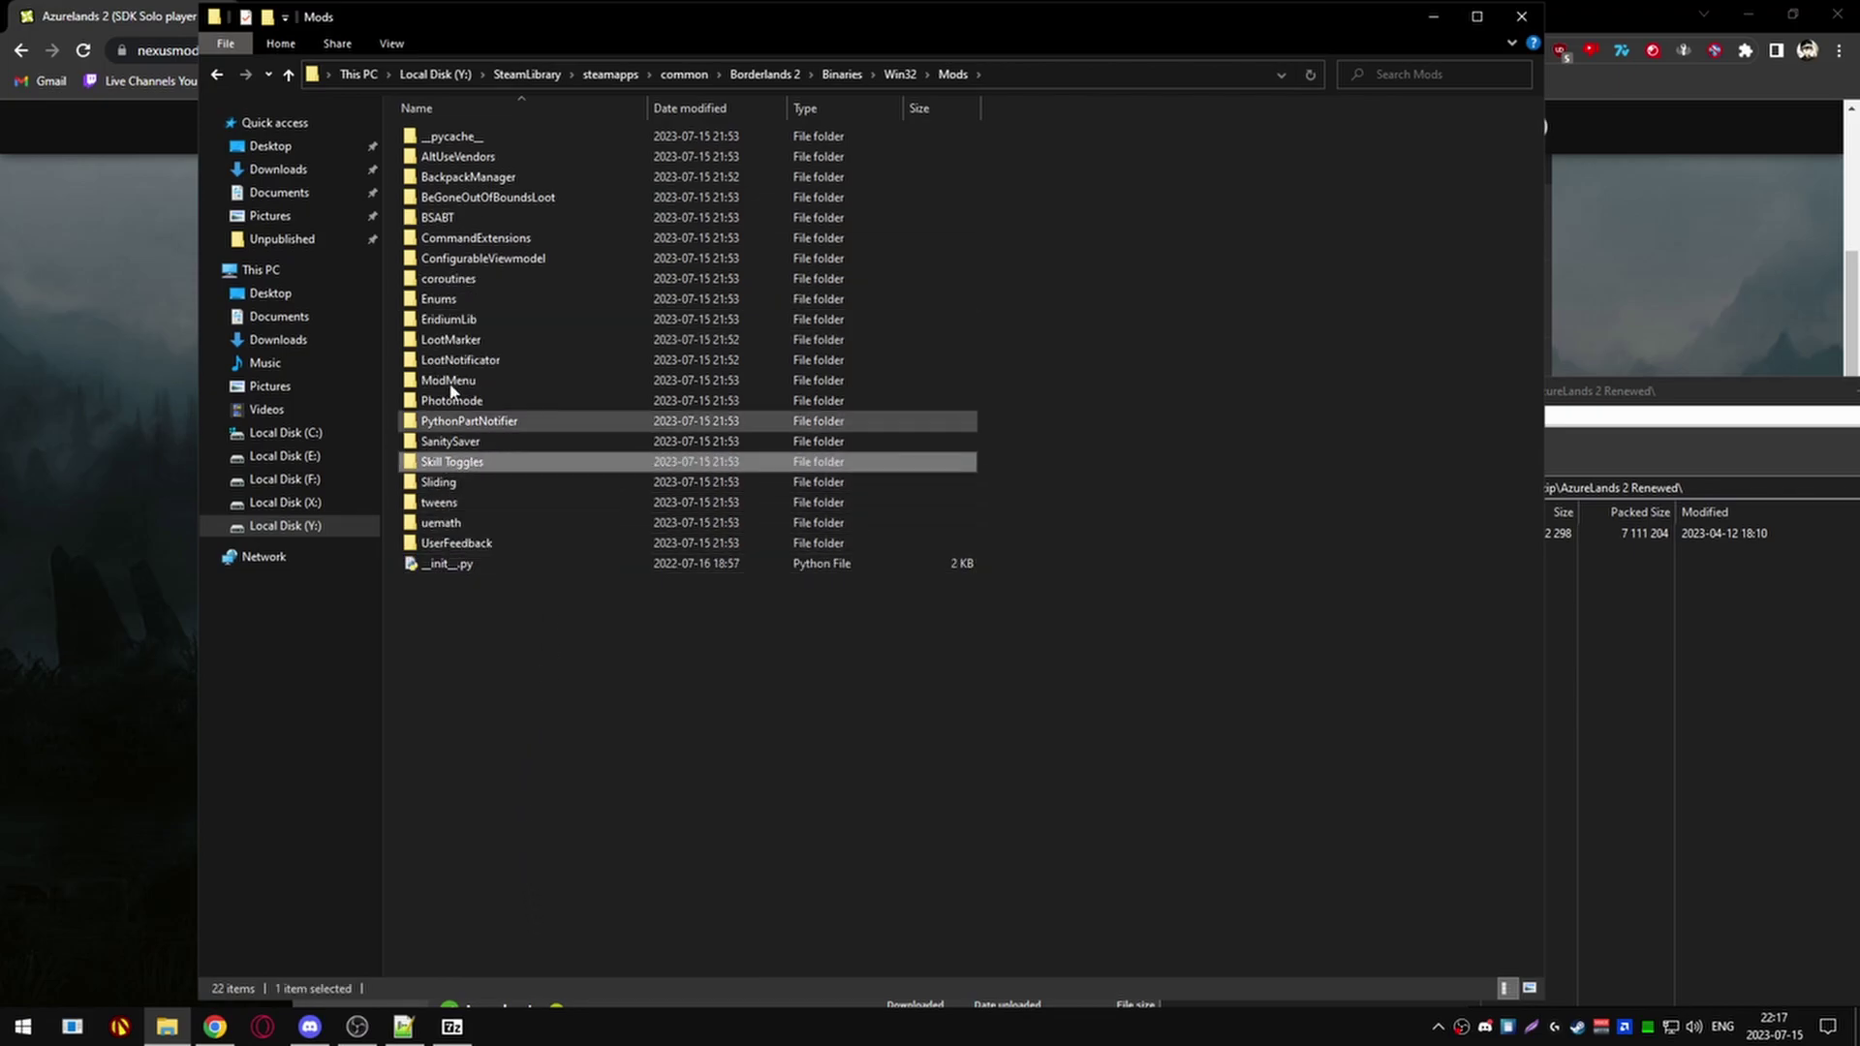
pyautogui.keyDown('ctrl'); pyautogui.click(462, 320); pyautogui.keyUp('ctrl')
pyautogui.rightClick(461, 321)
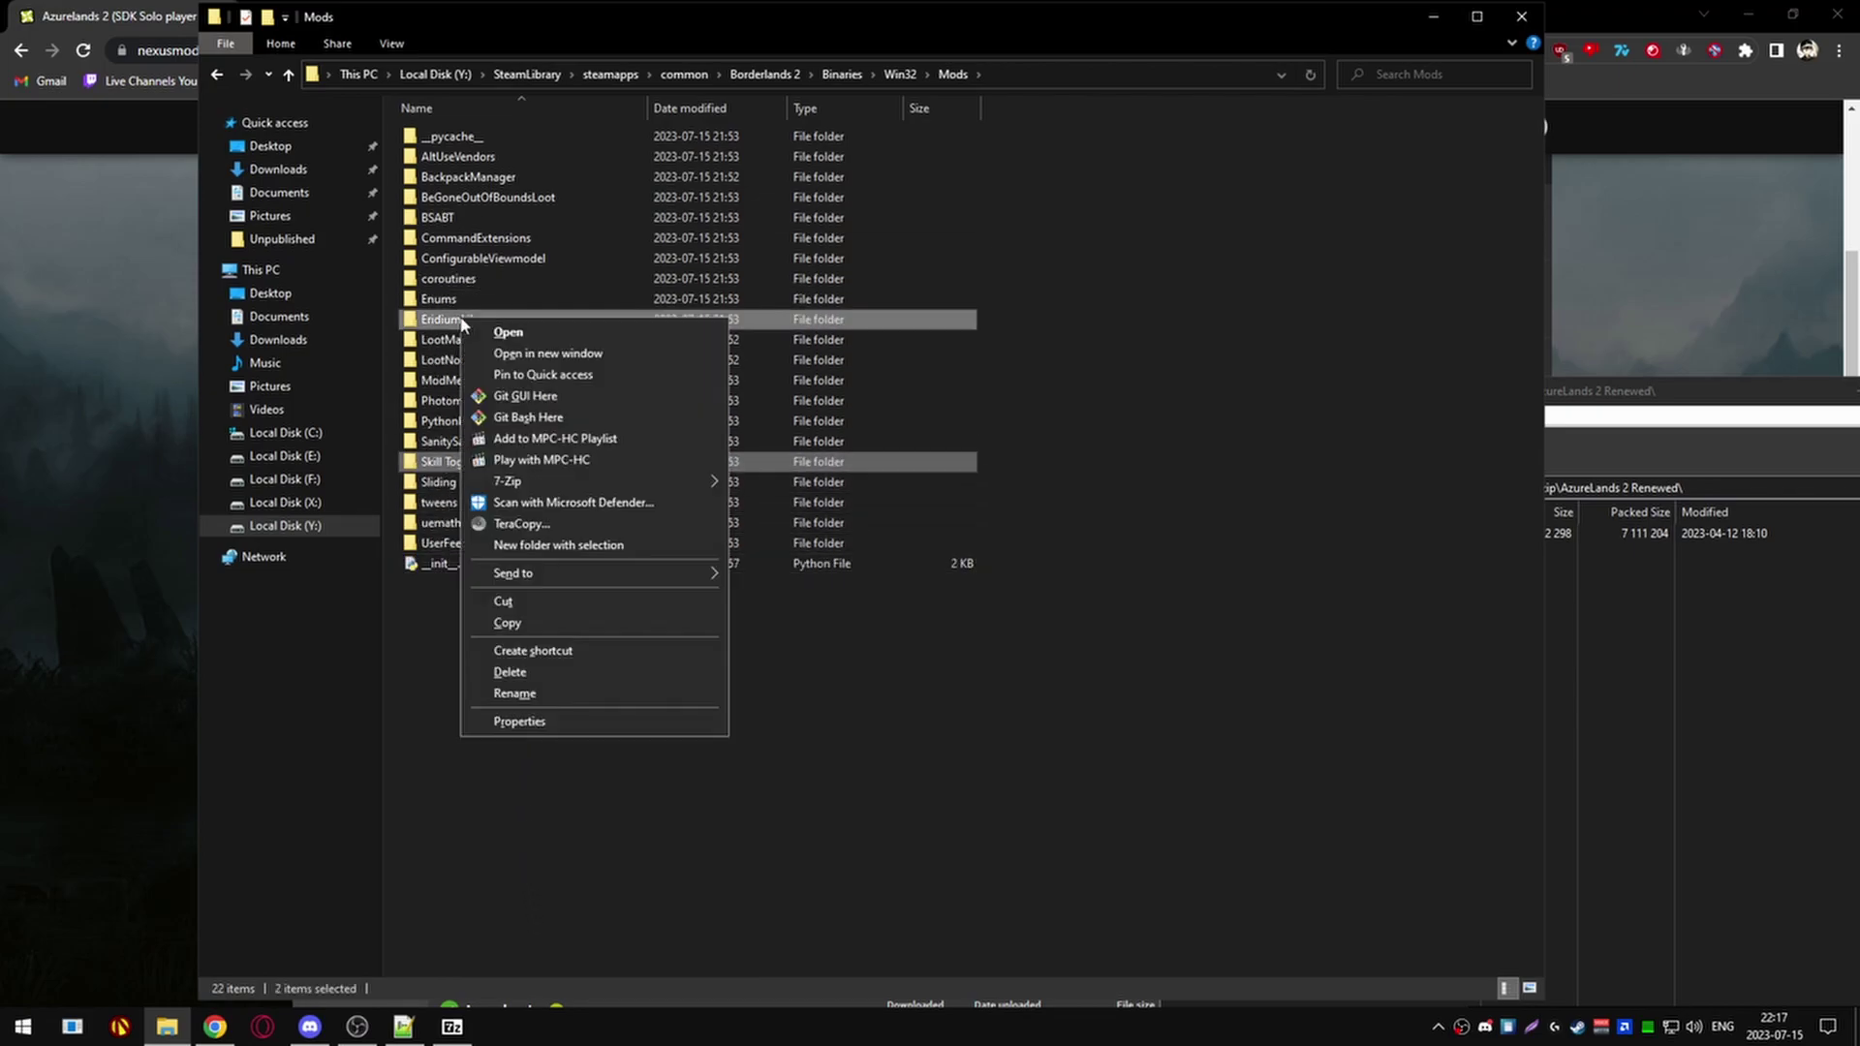
pyautogui.click(512, 672)
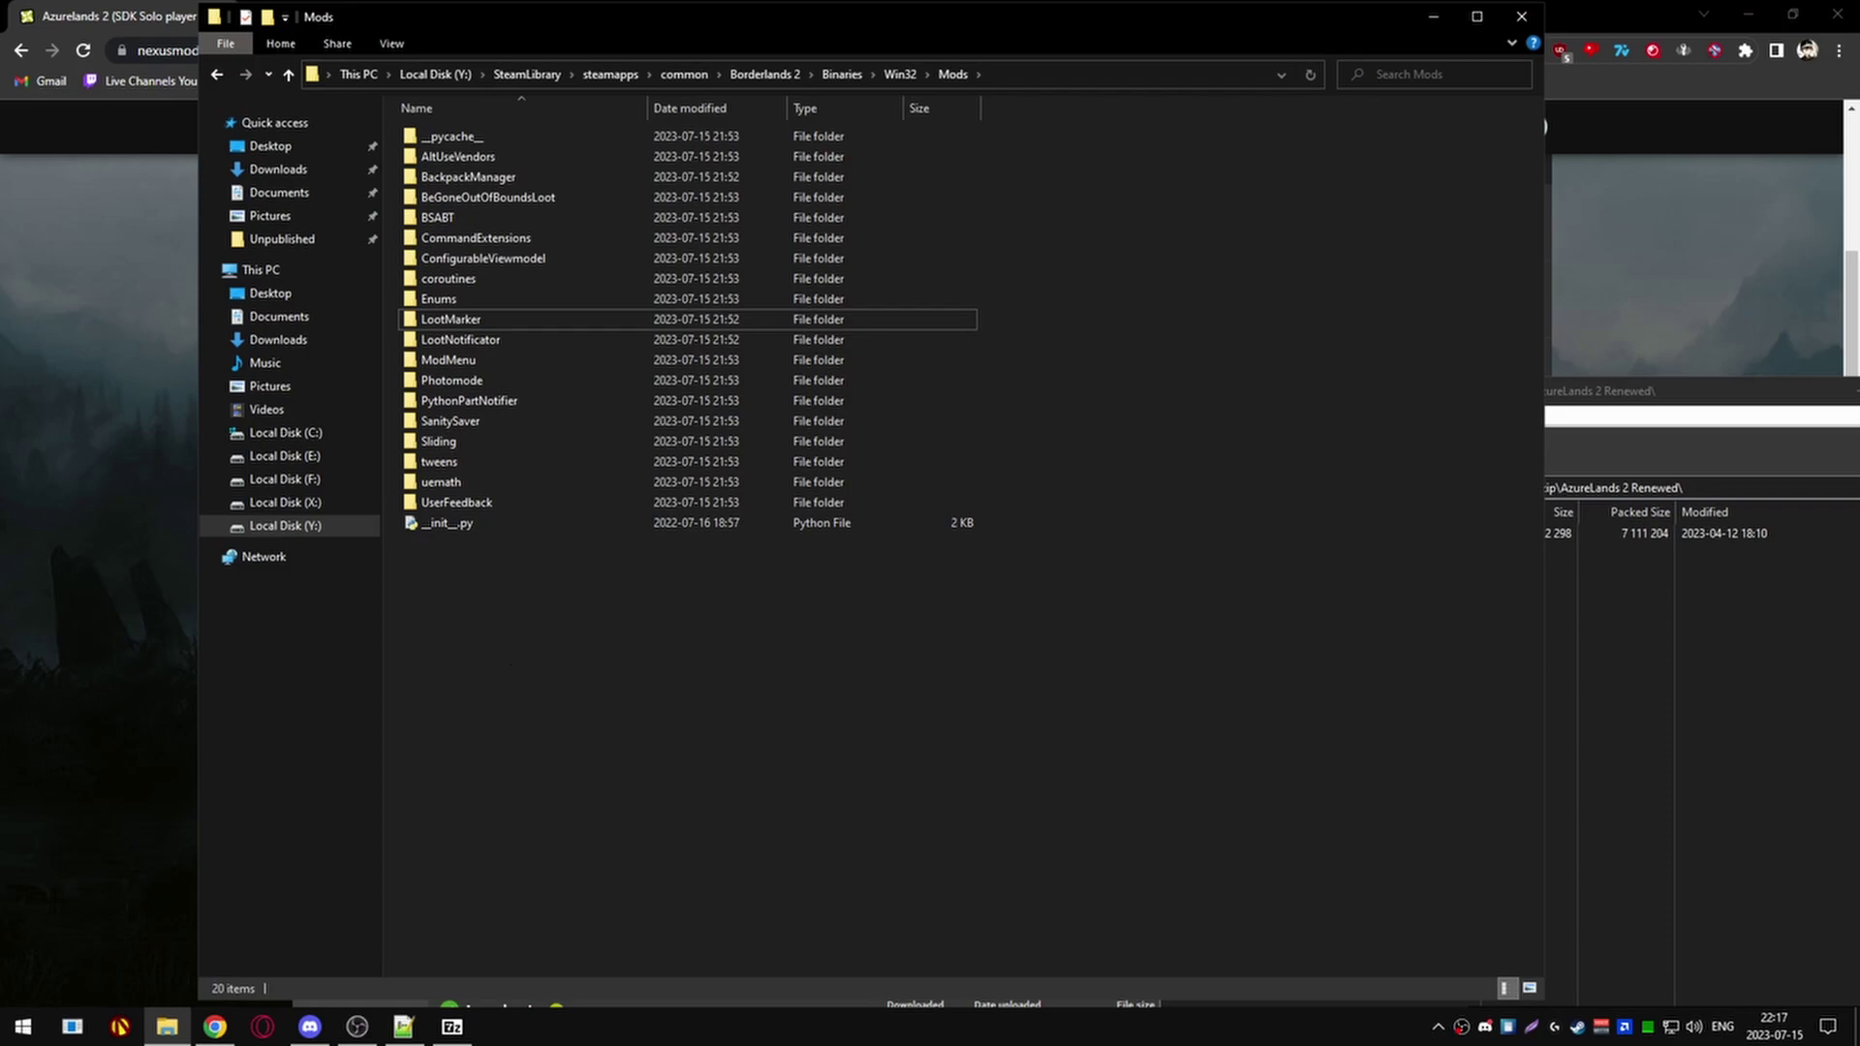
pyautogui.hotkey('alt', 'Tab')
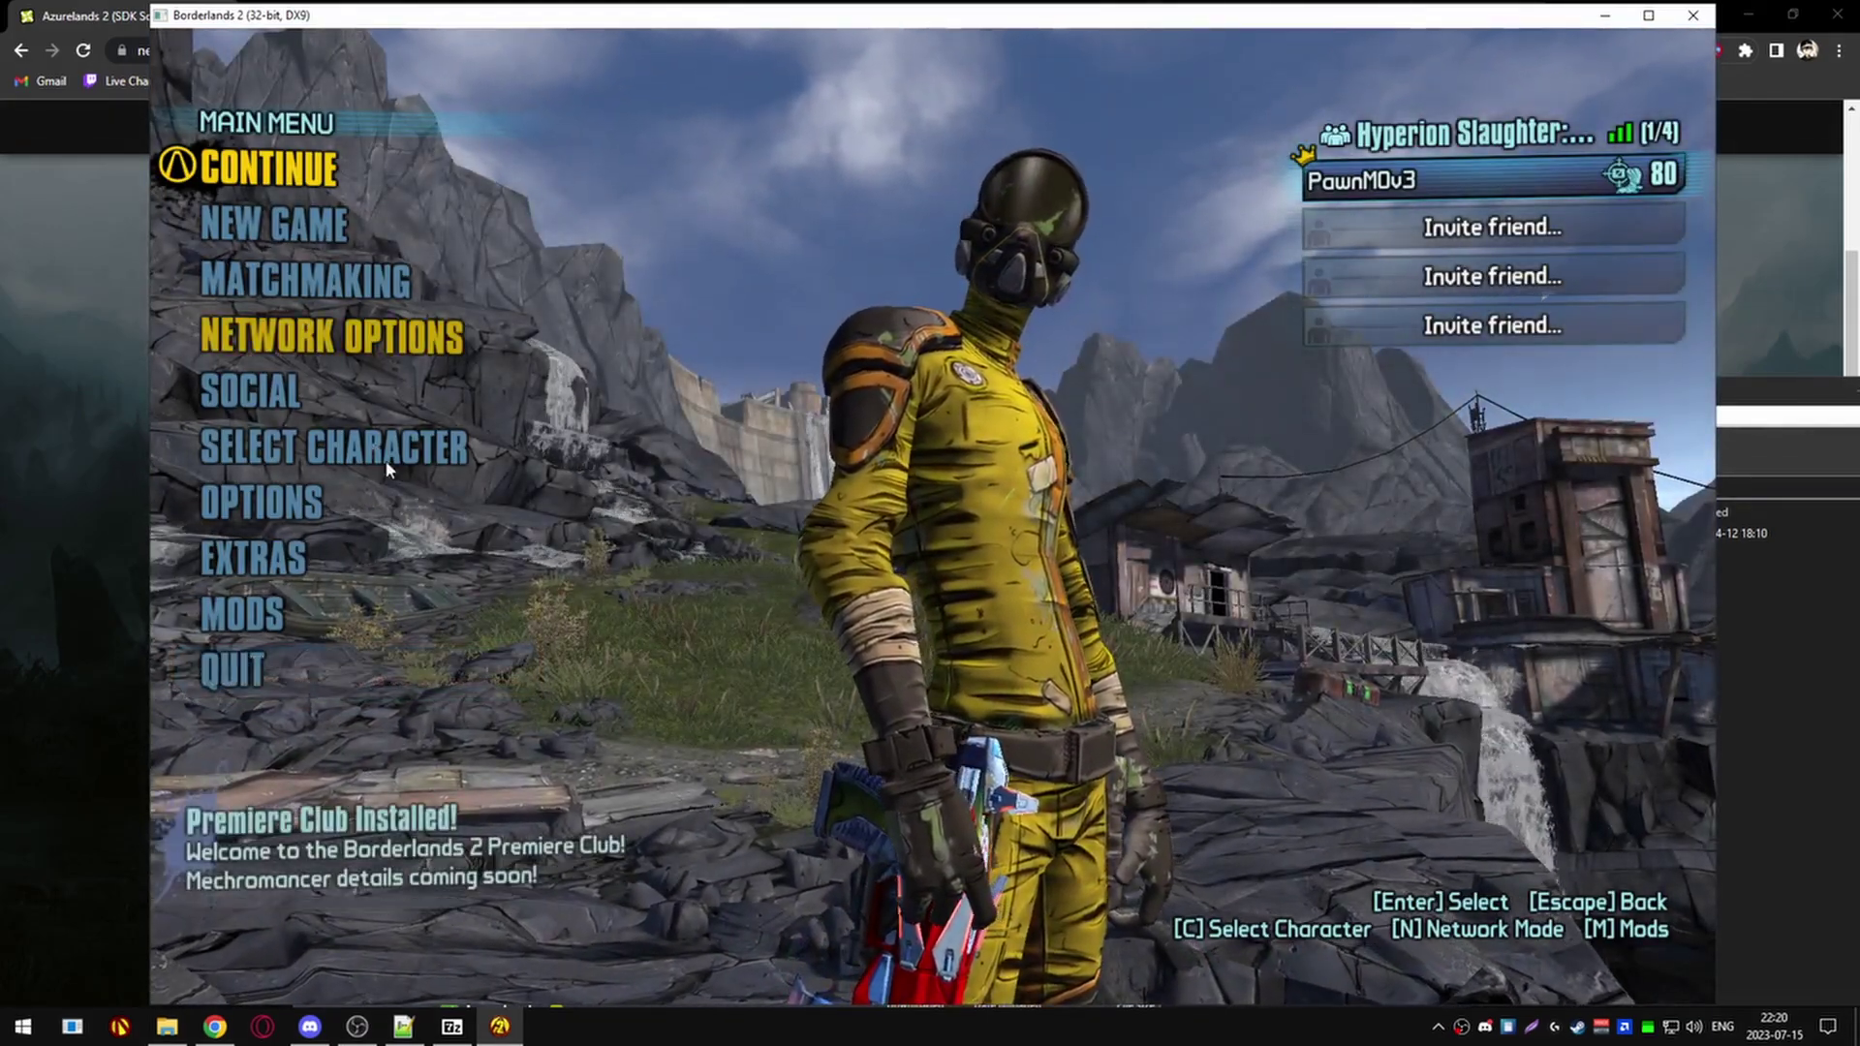
pyautogui.click(274, 613)
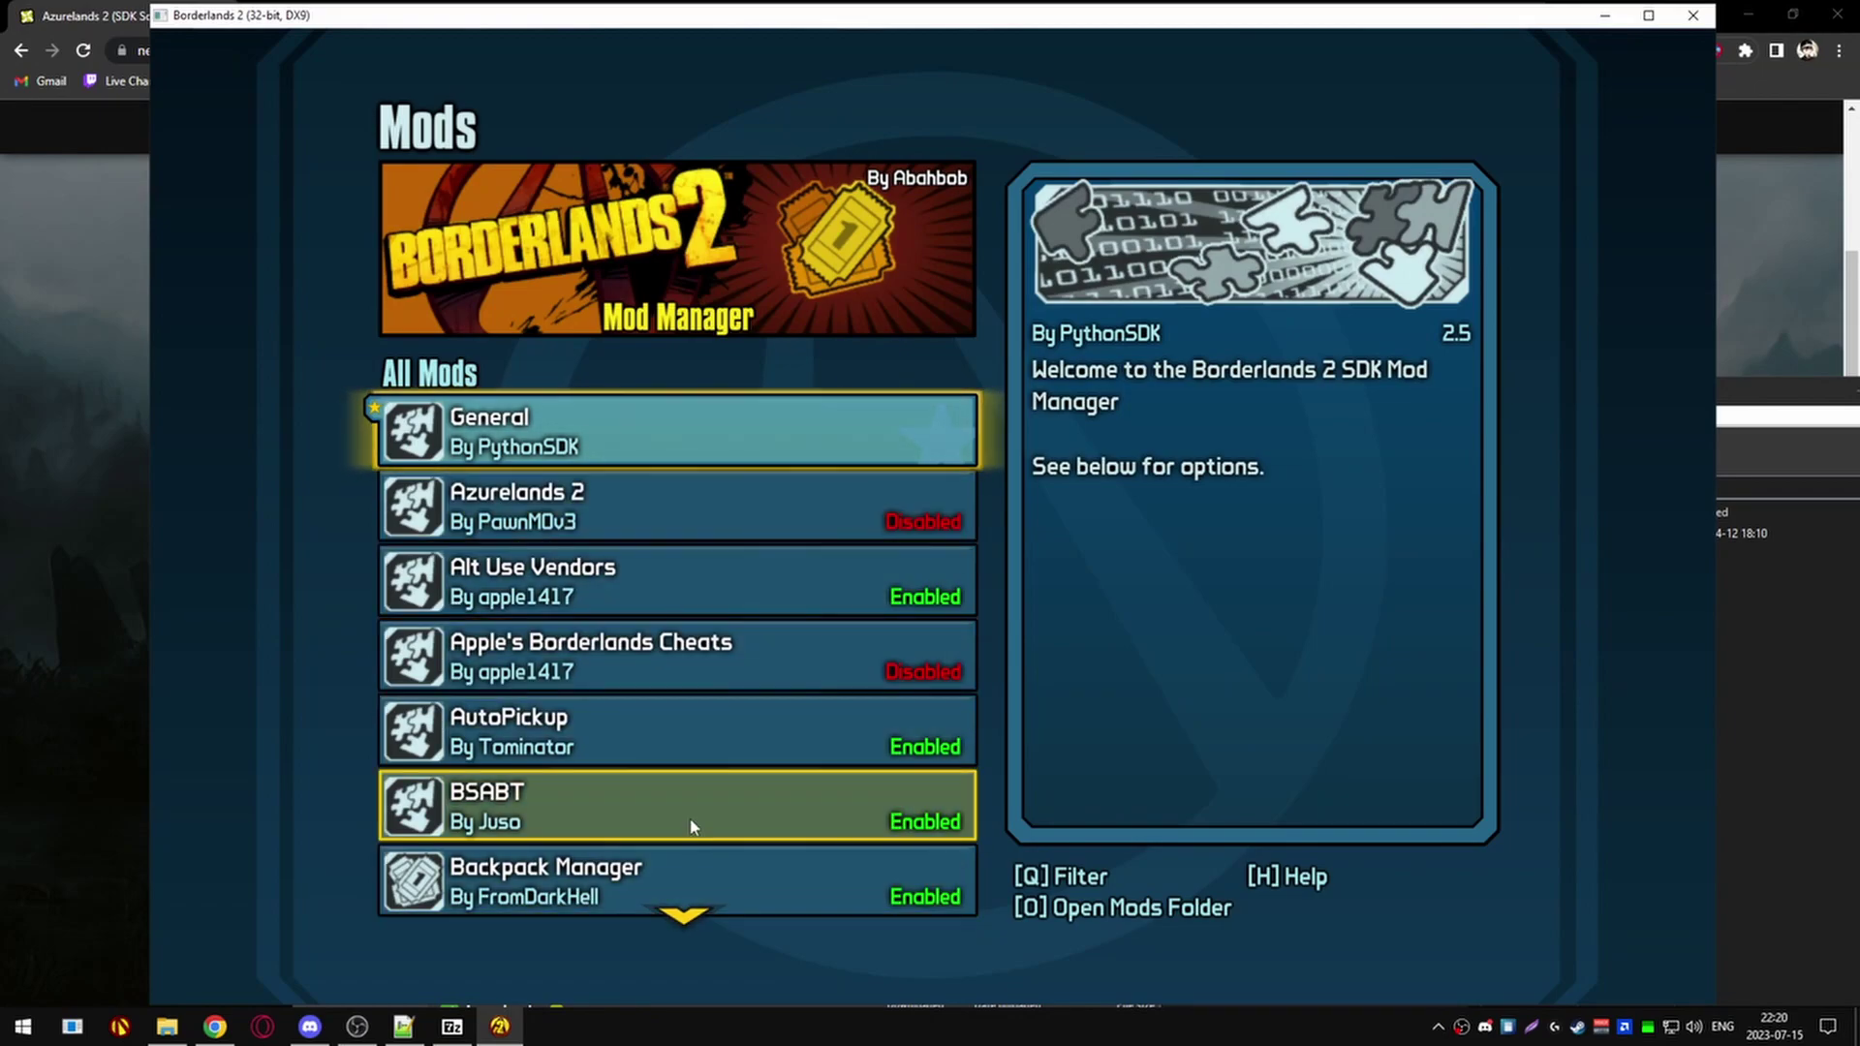
pyautogui.scroll(-5, 689, 822)
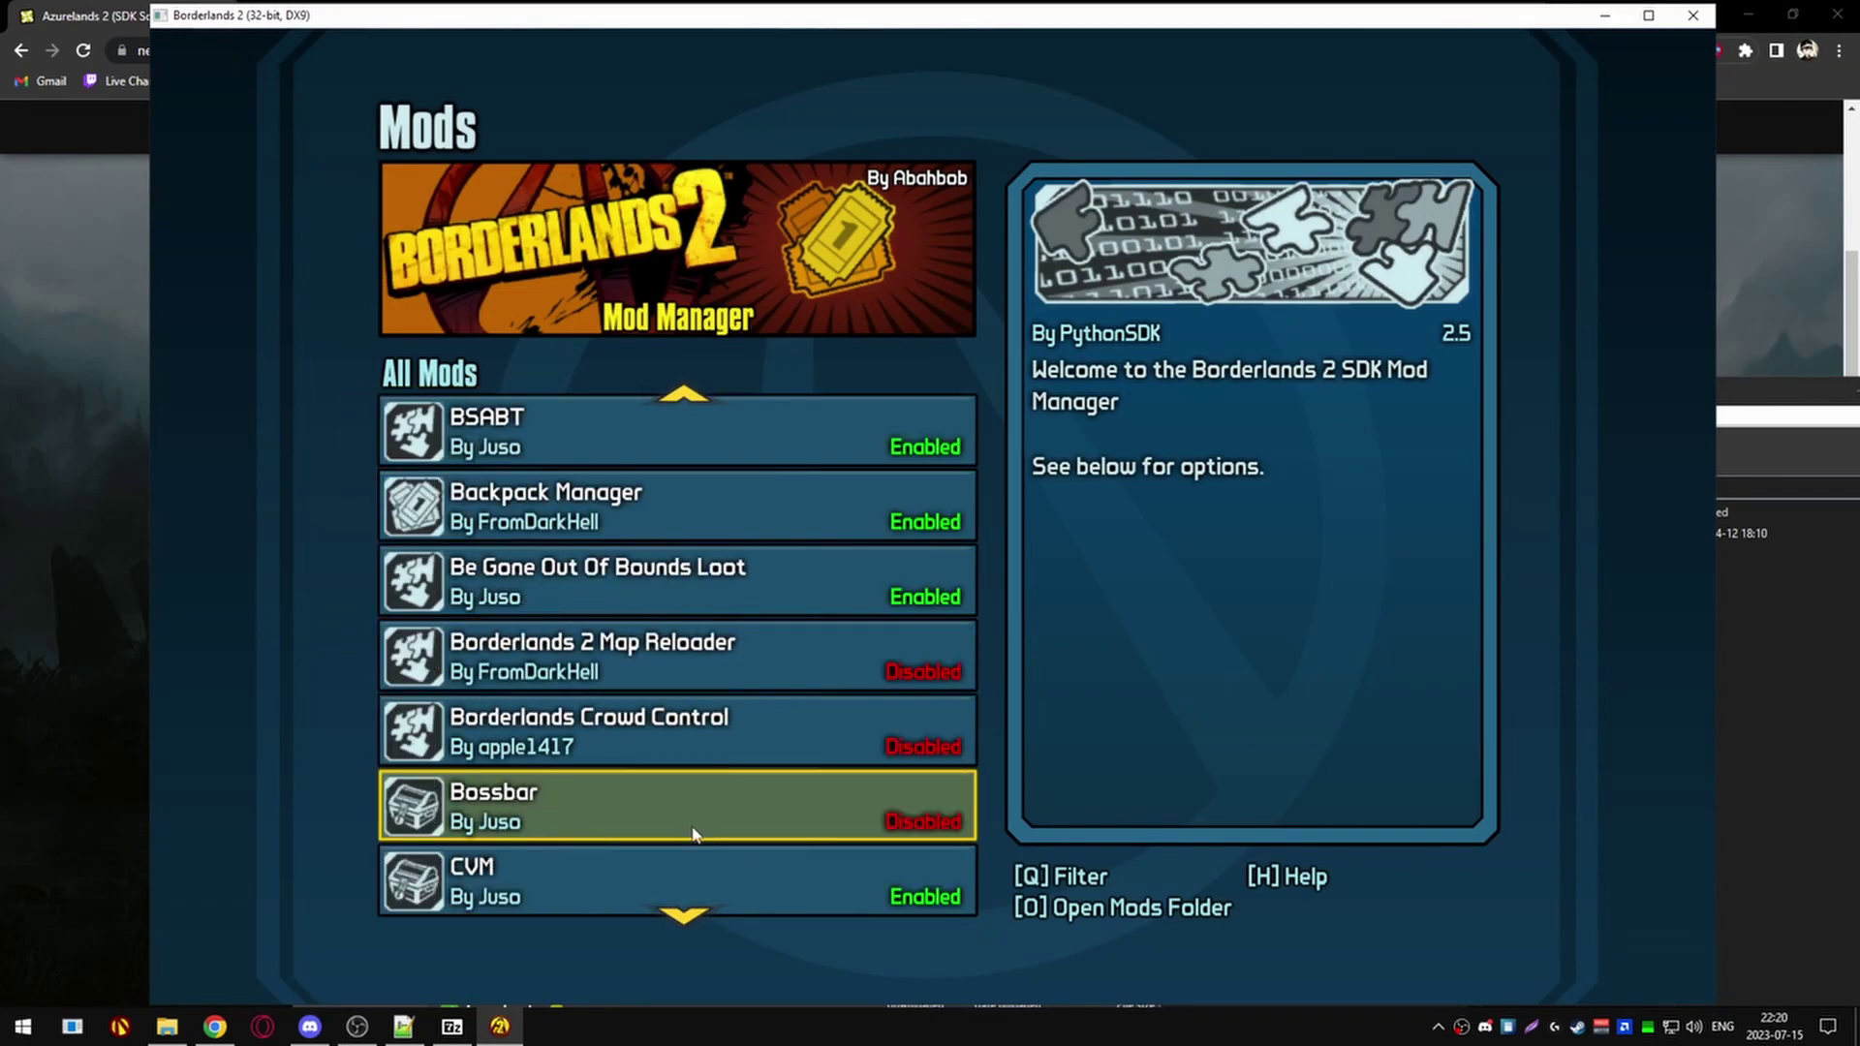
pyautogui.scroll(-5, 694, 833)
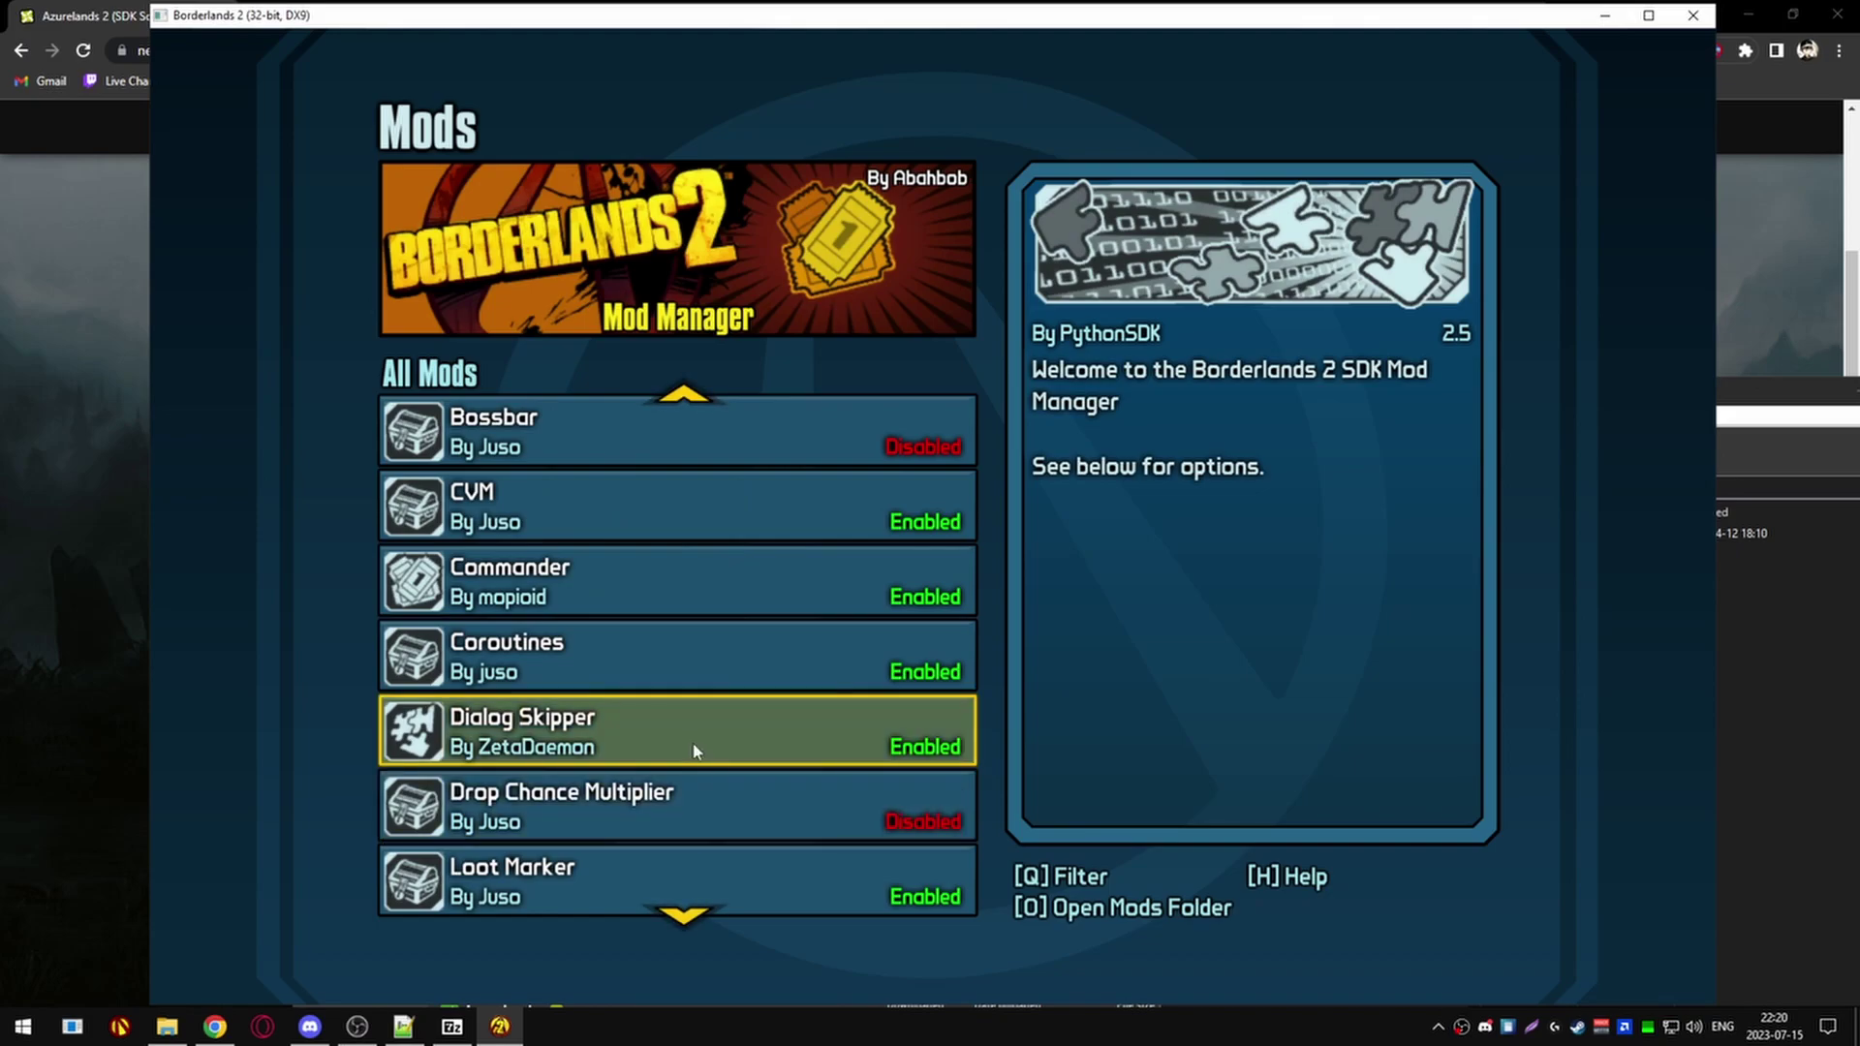
pyautogui.click(696, 749)
pyautogui.scroll(-7, 696, 764)
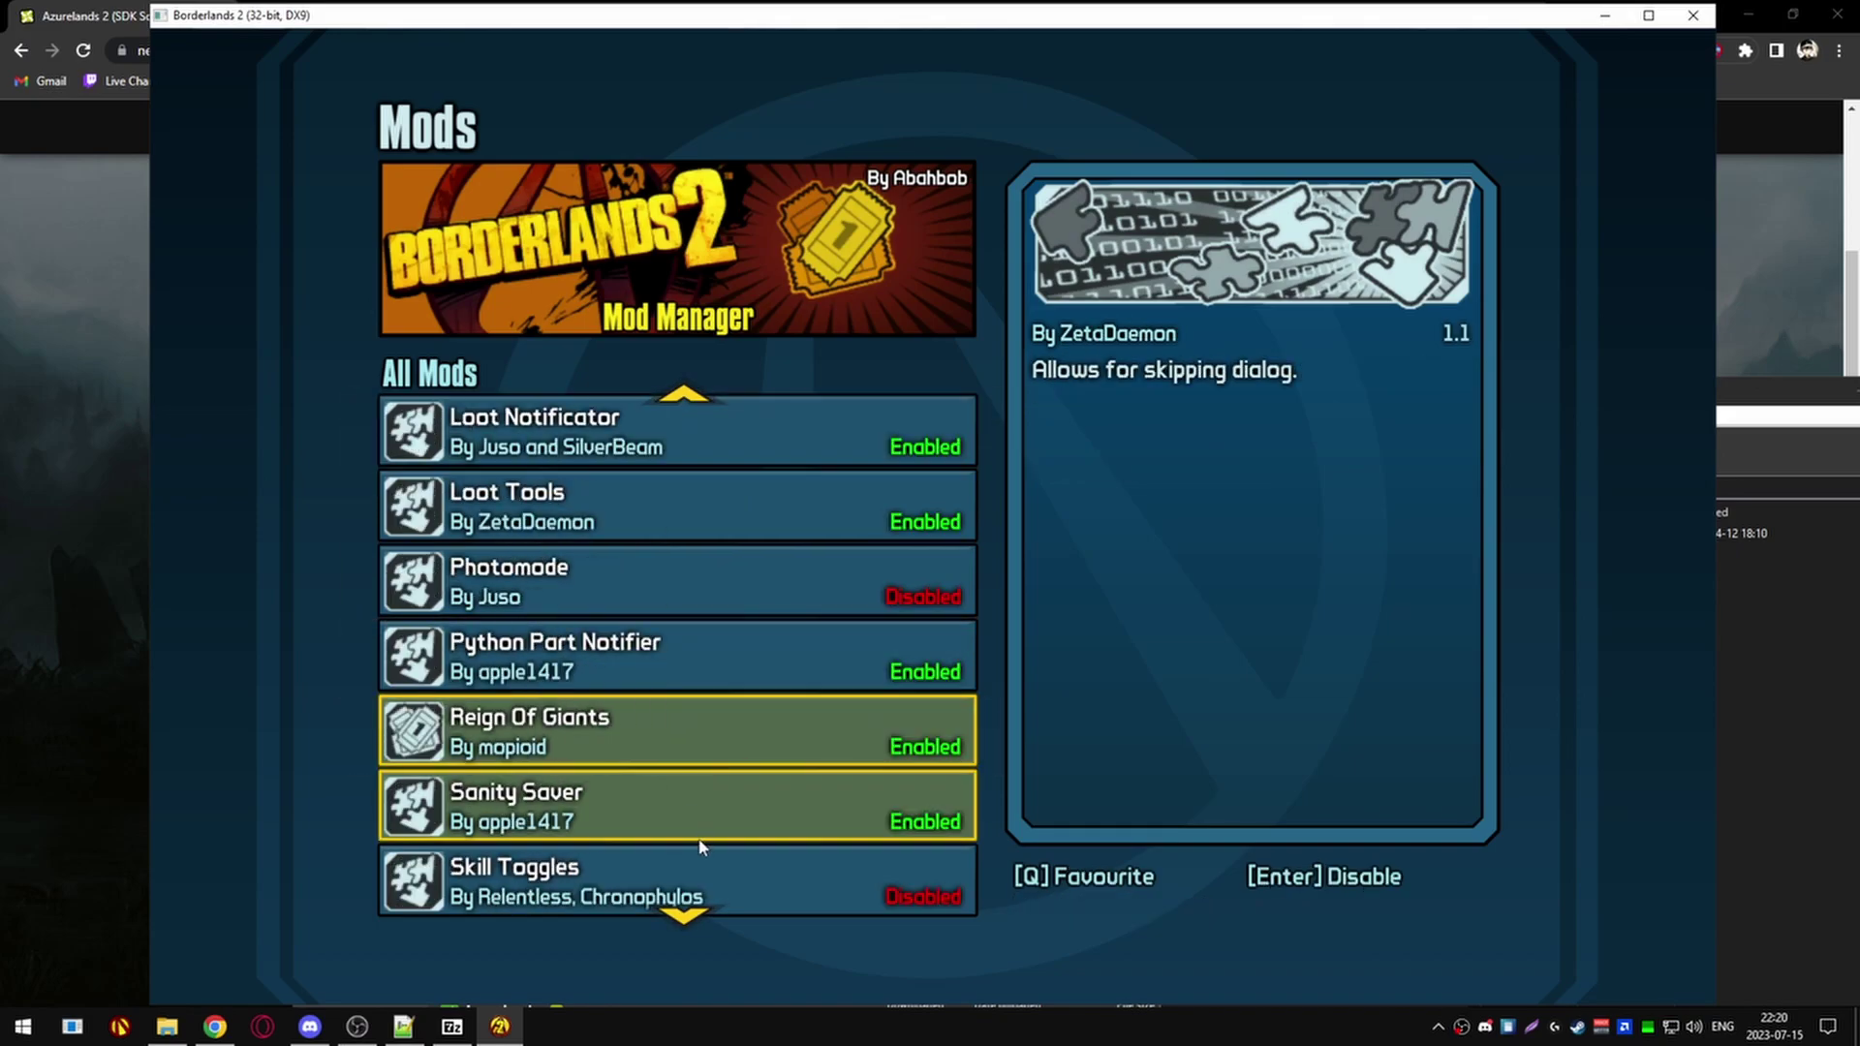
pyautogui.click(693, 832)
pyautogui.scroll(-9, 696, 831)
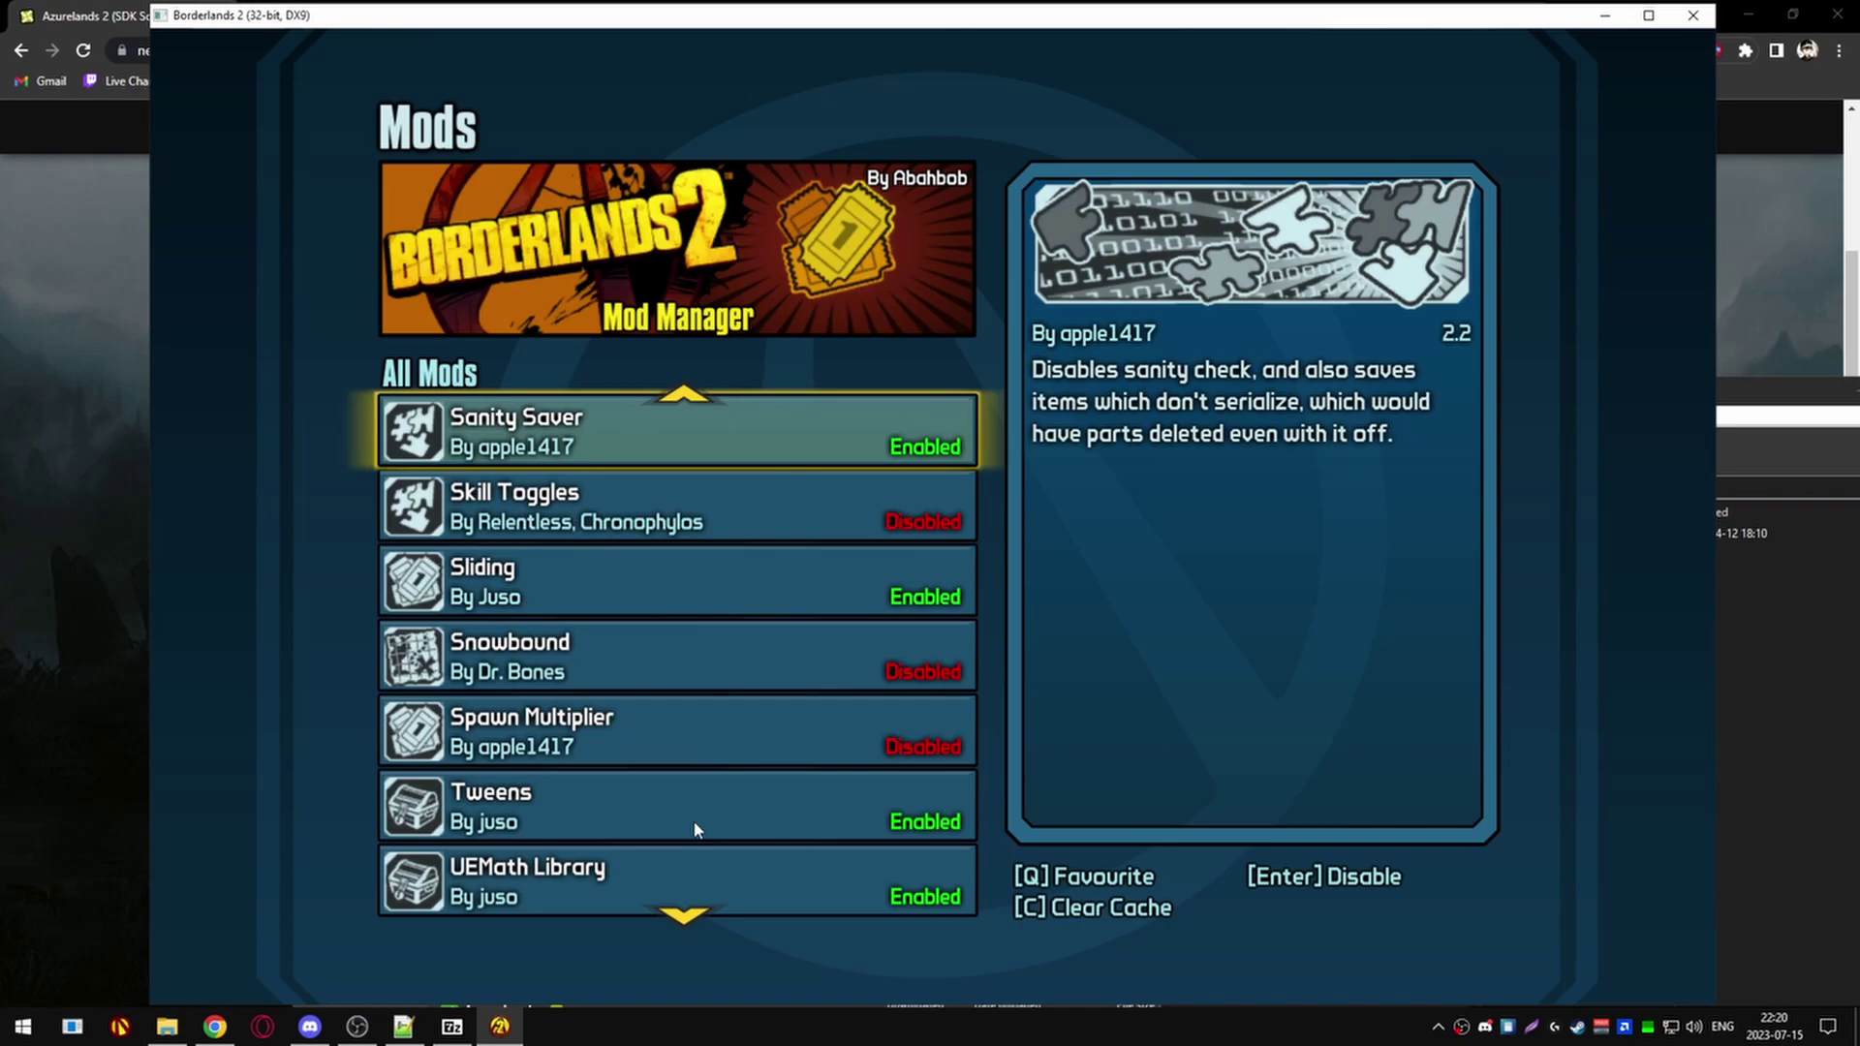
pyautogui.scroll(9, 693, 810)
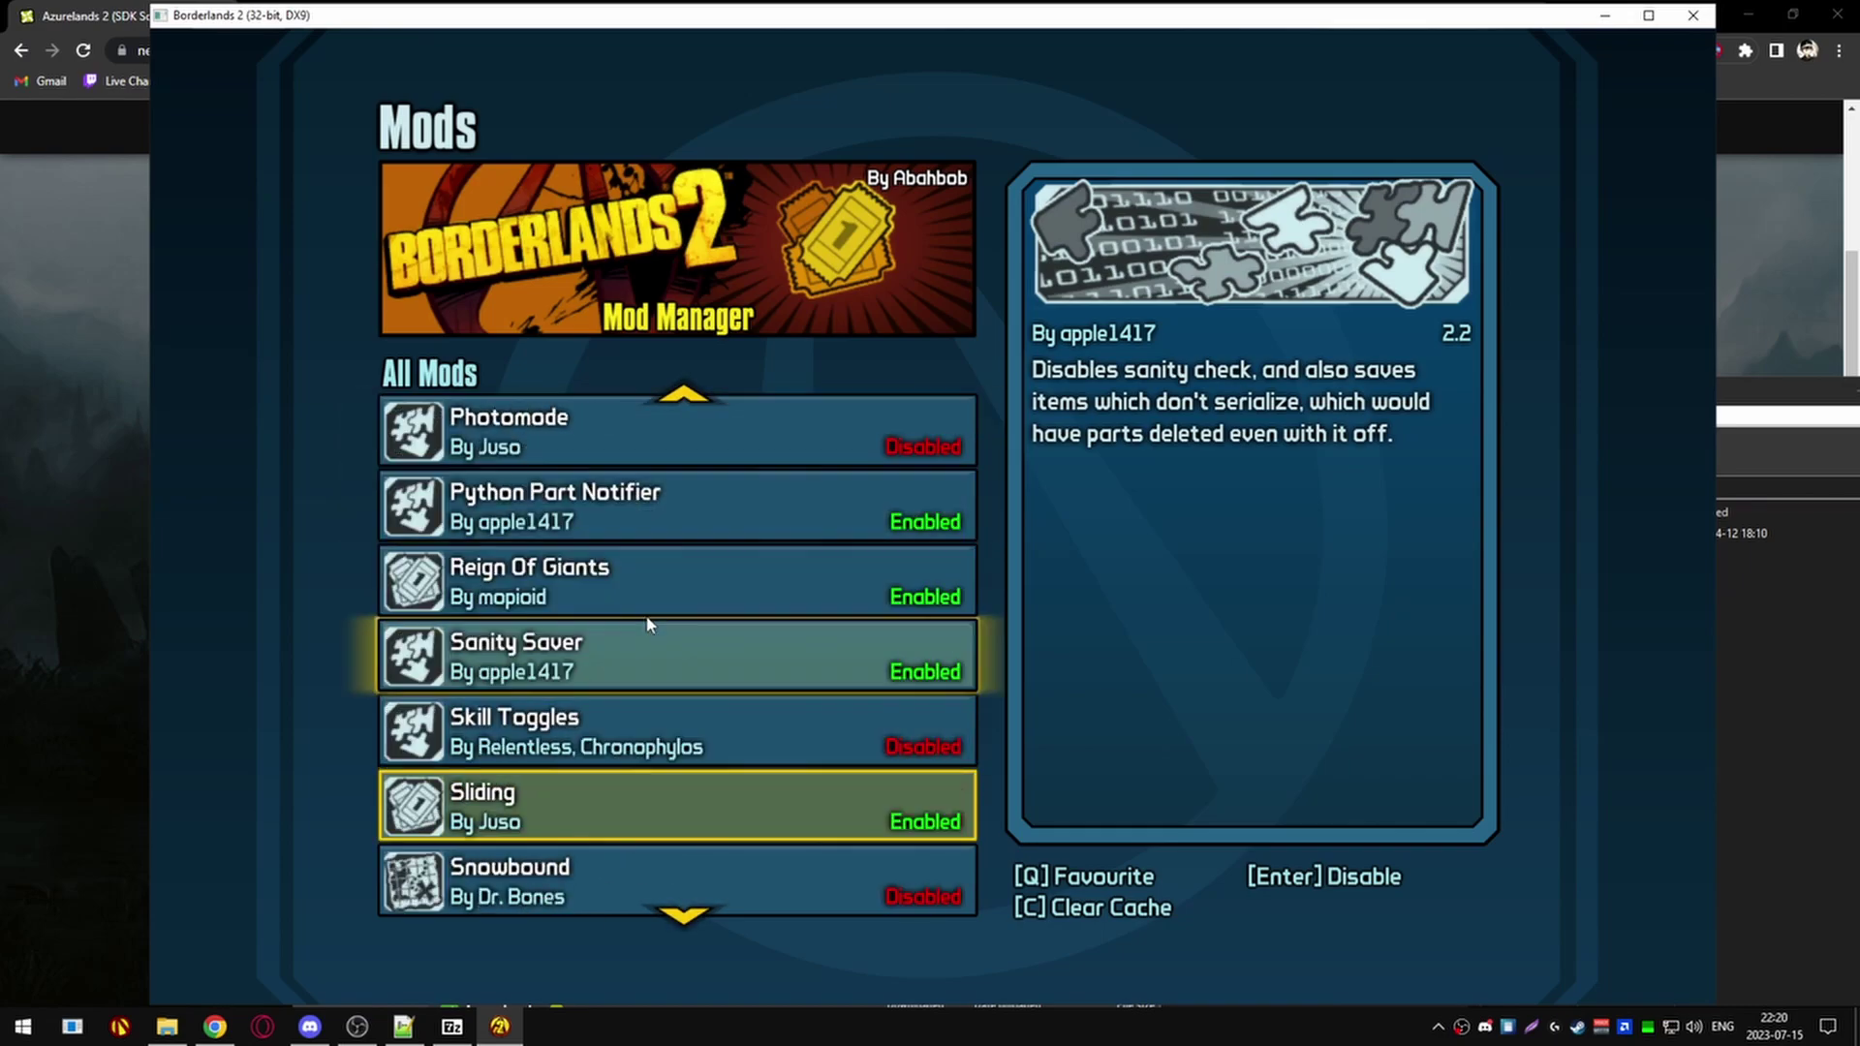
pyautogui.click(579, 661)
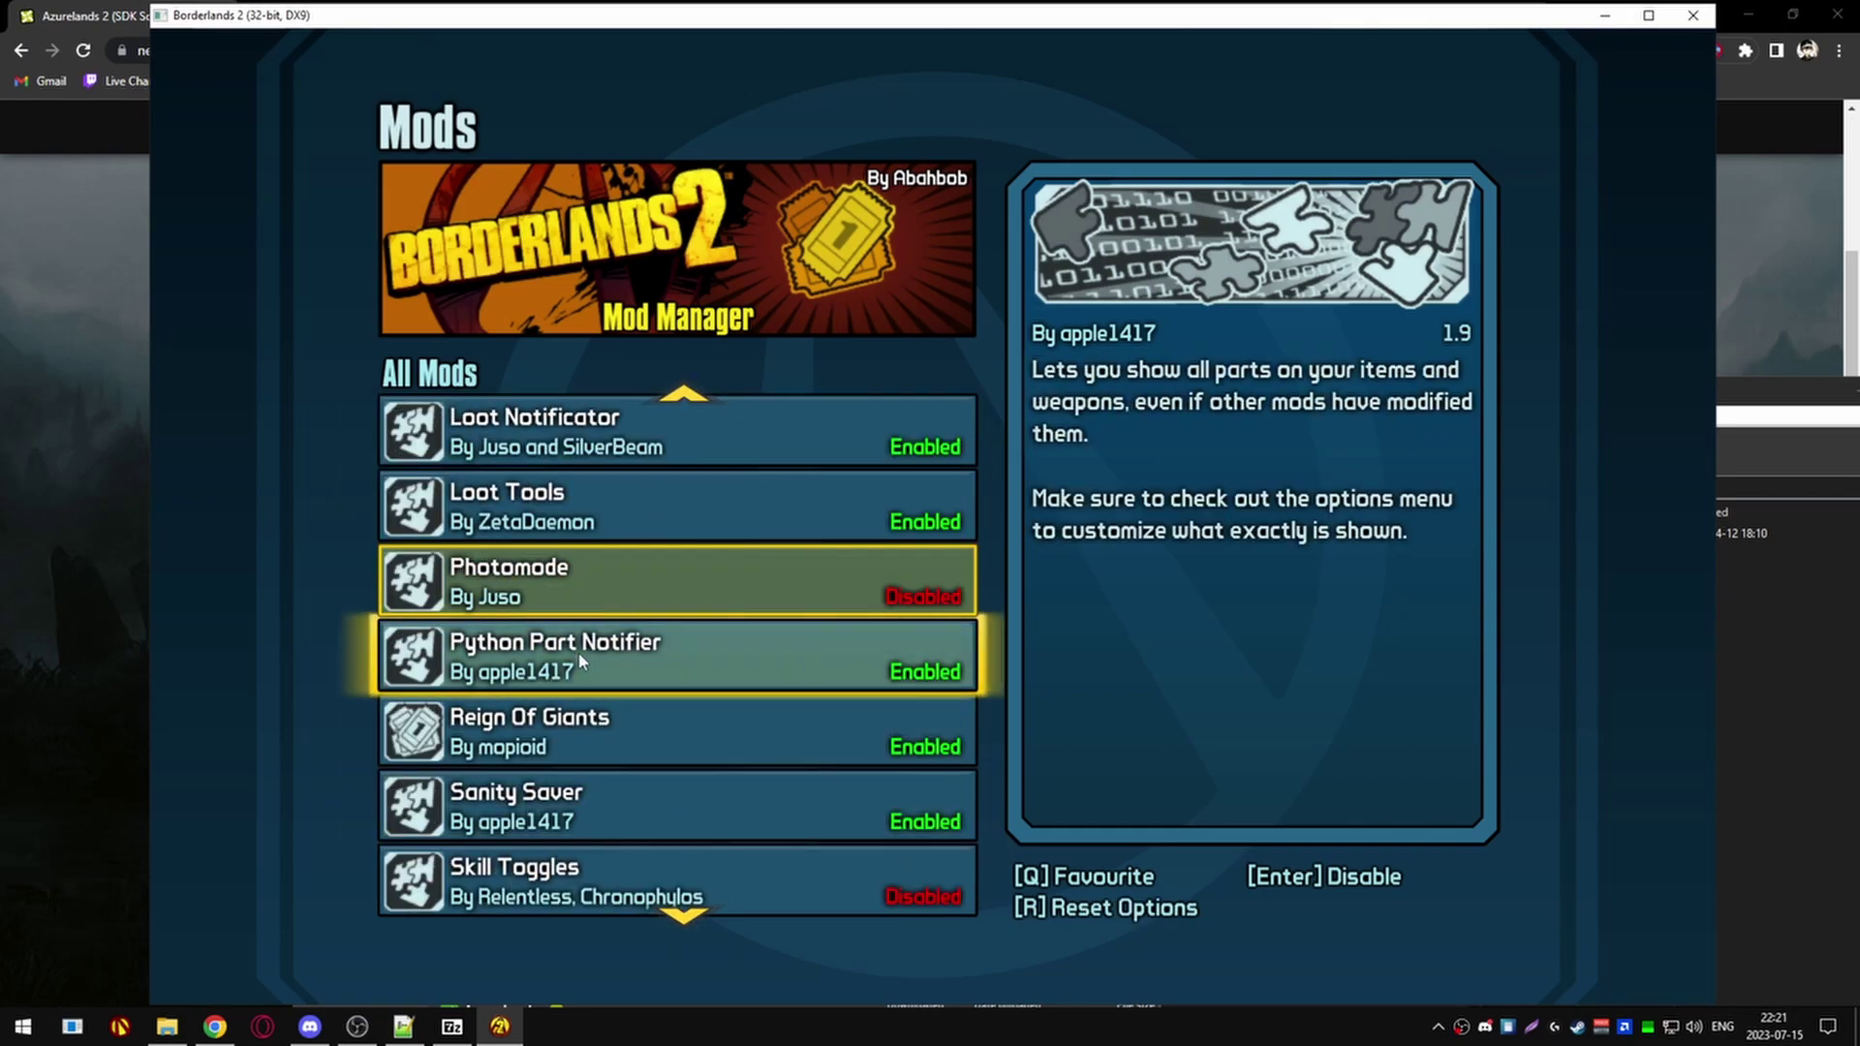
pyautogui.press('Escape')
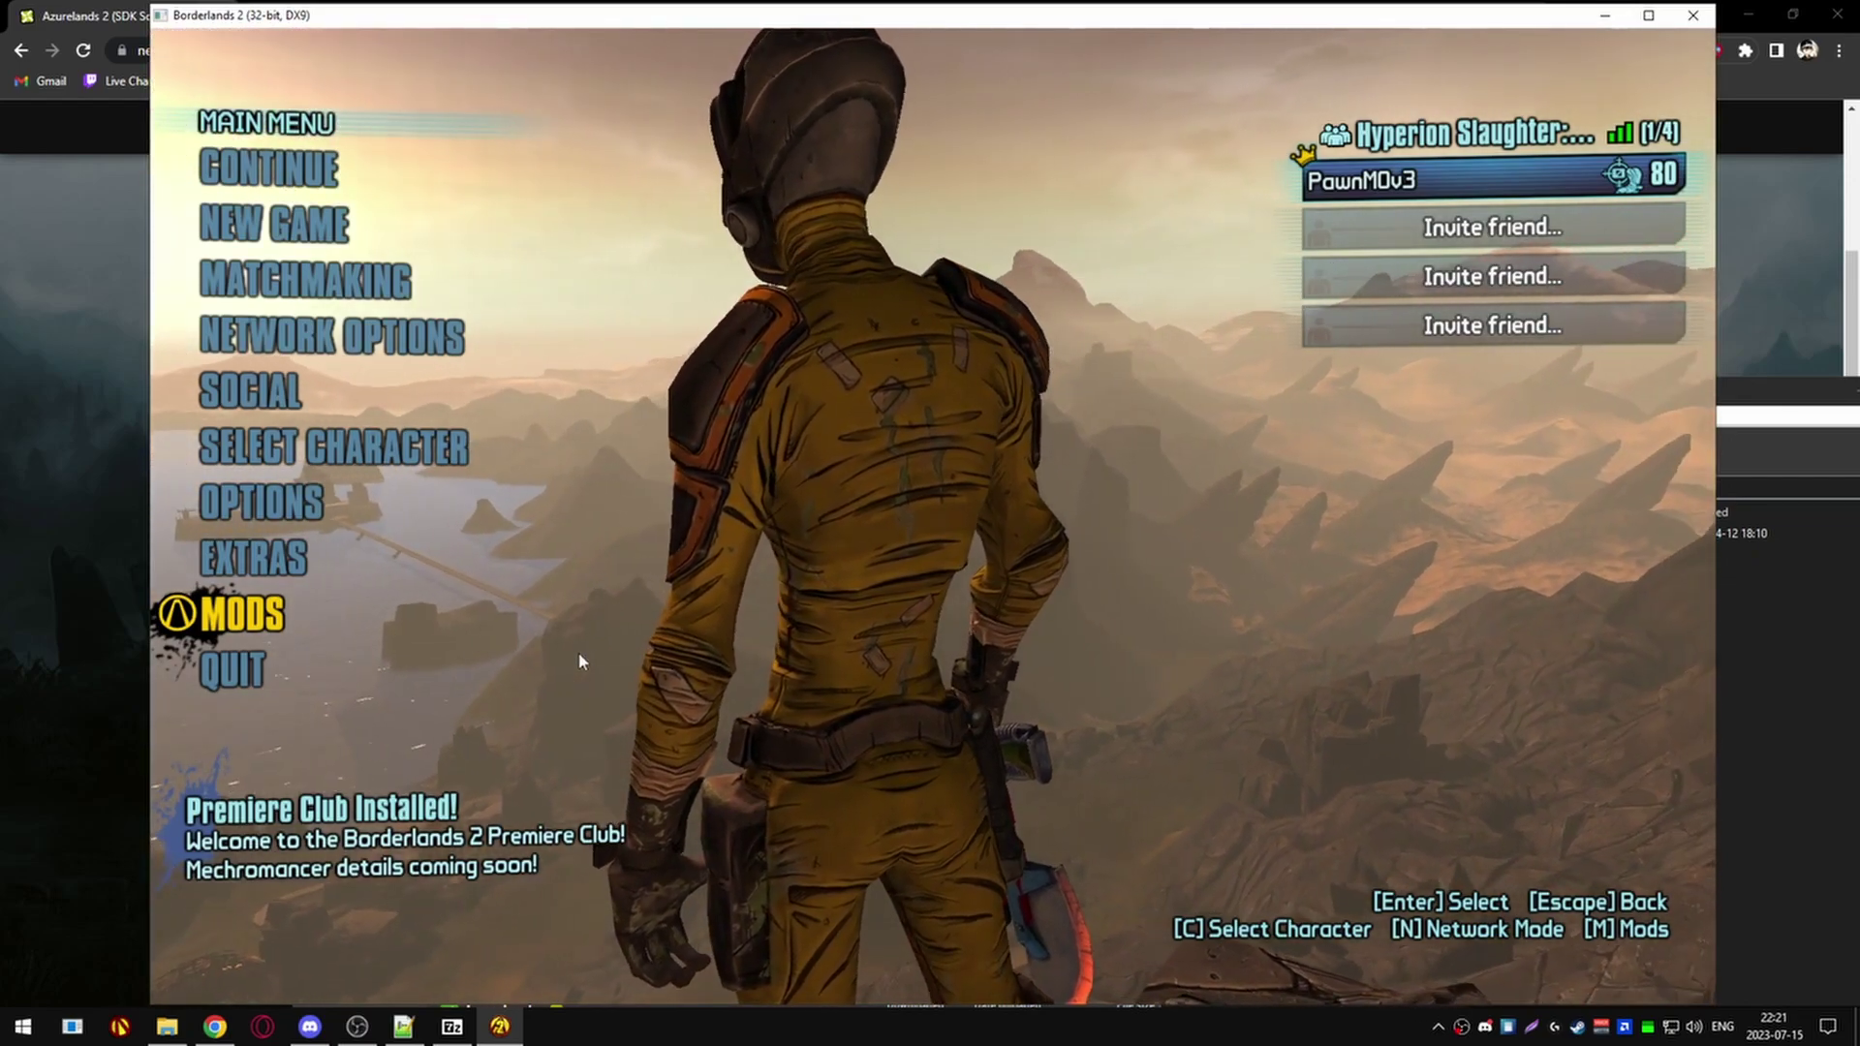
# Run 'exec azurelands2renewed.blcm' in the console, getting BL2 Lasers Mod Active, version 2.0
pyautogui.press('`')
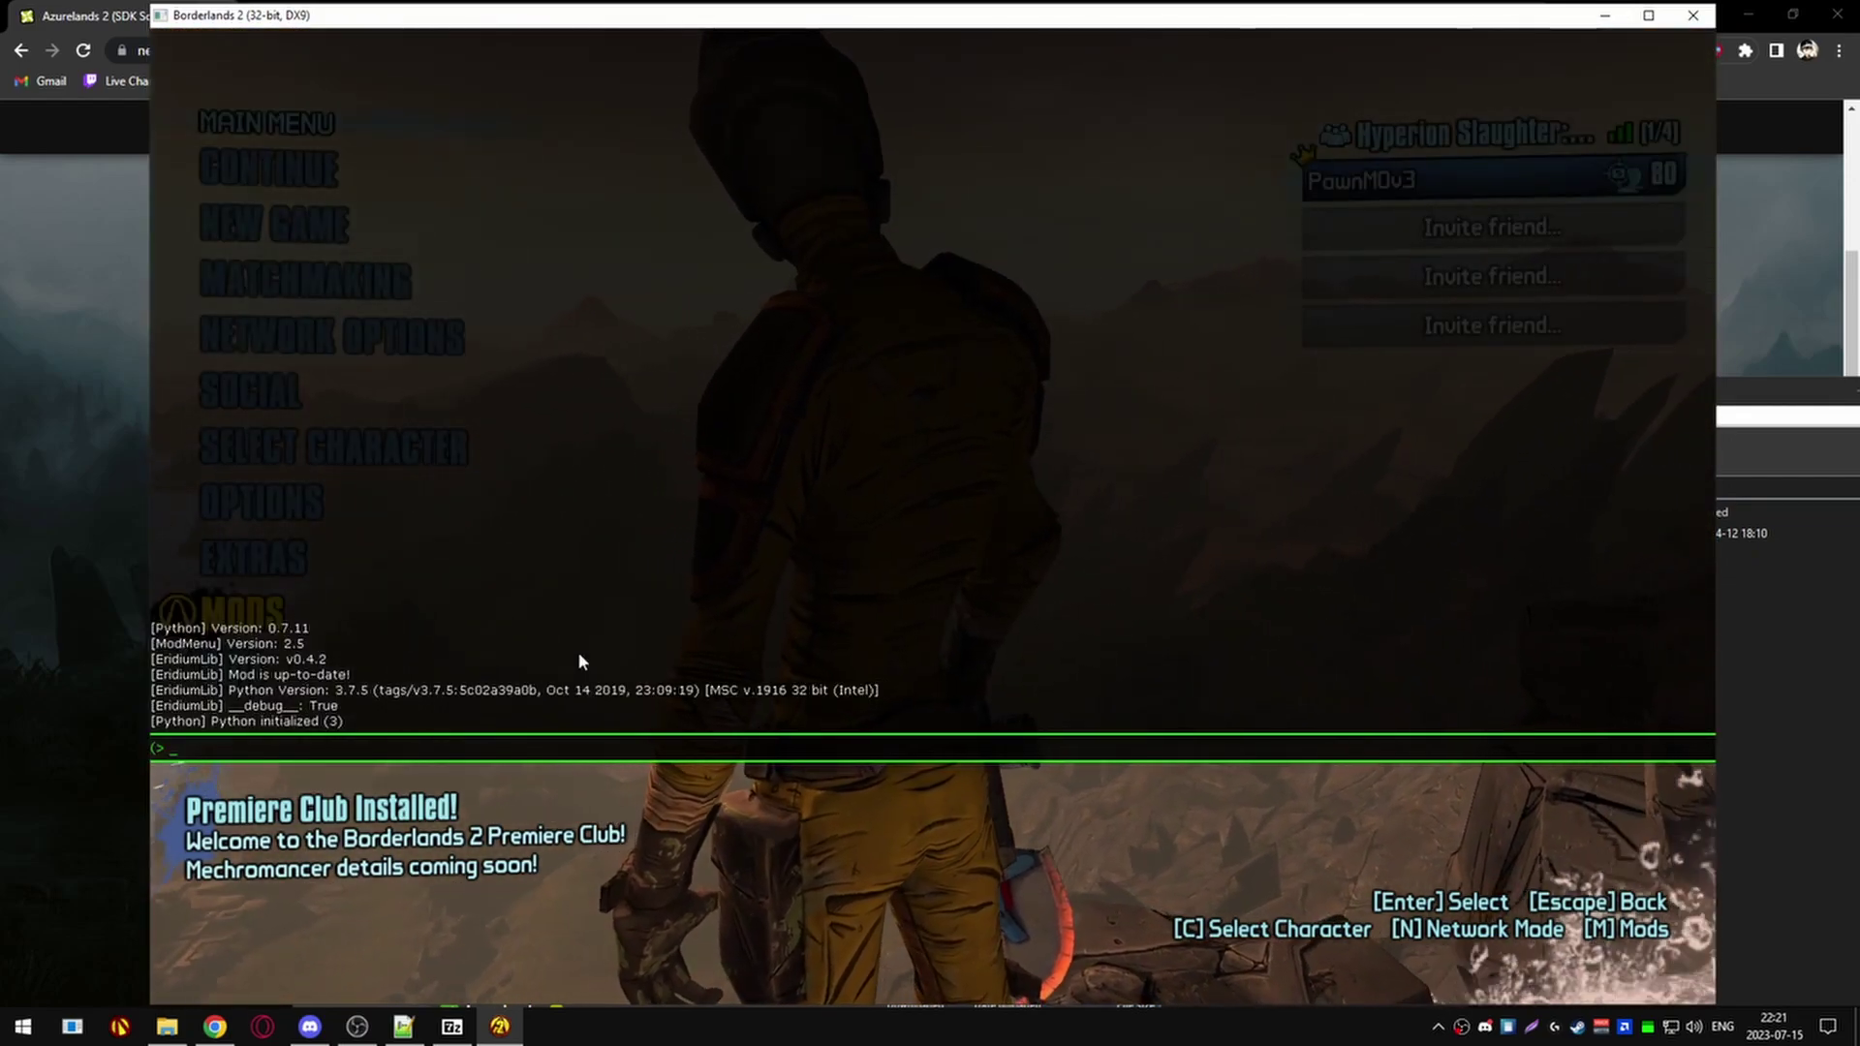
pyautogui.write('drop_item GD_Artifacts.A_Item_Unique.A_Sheriff')
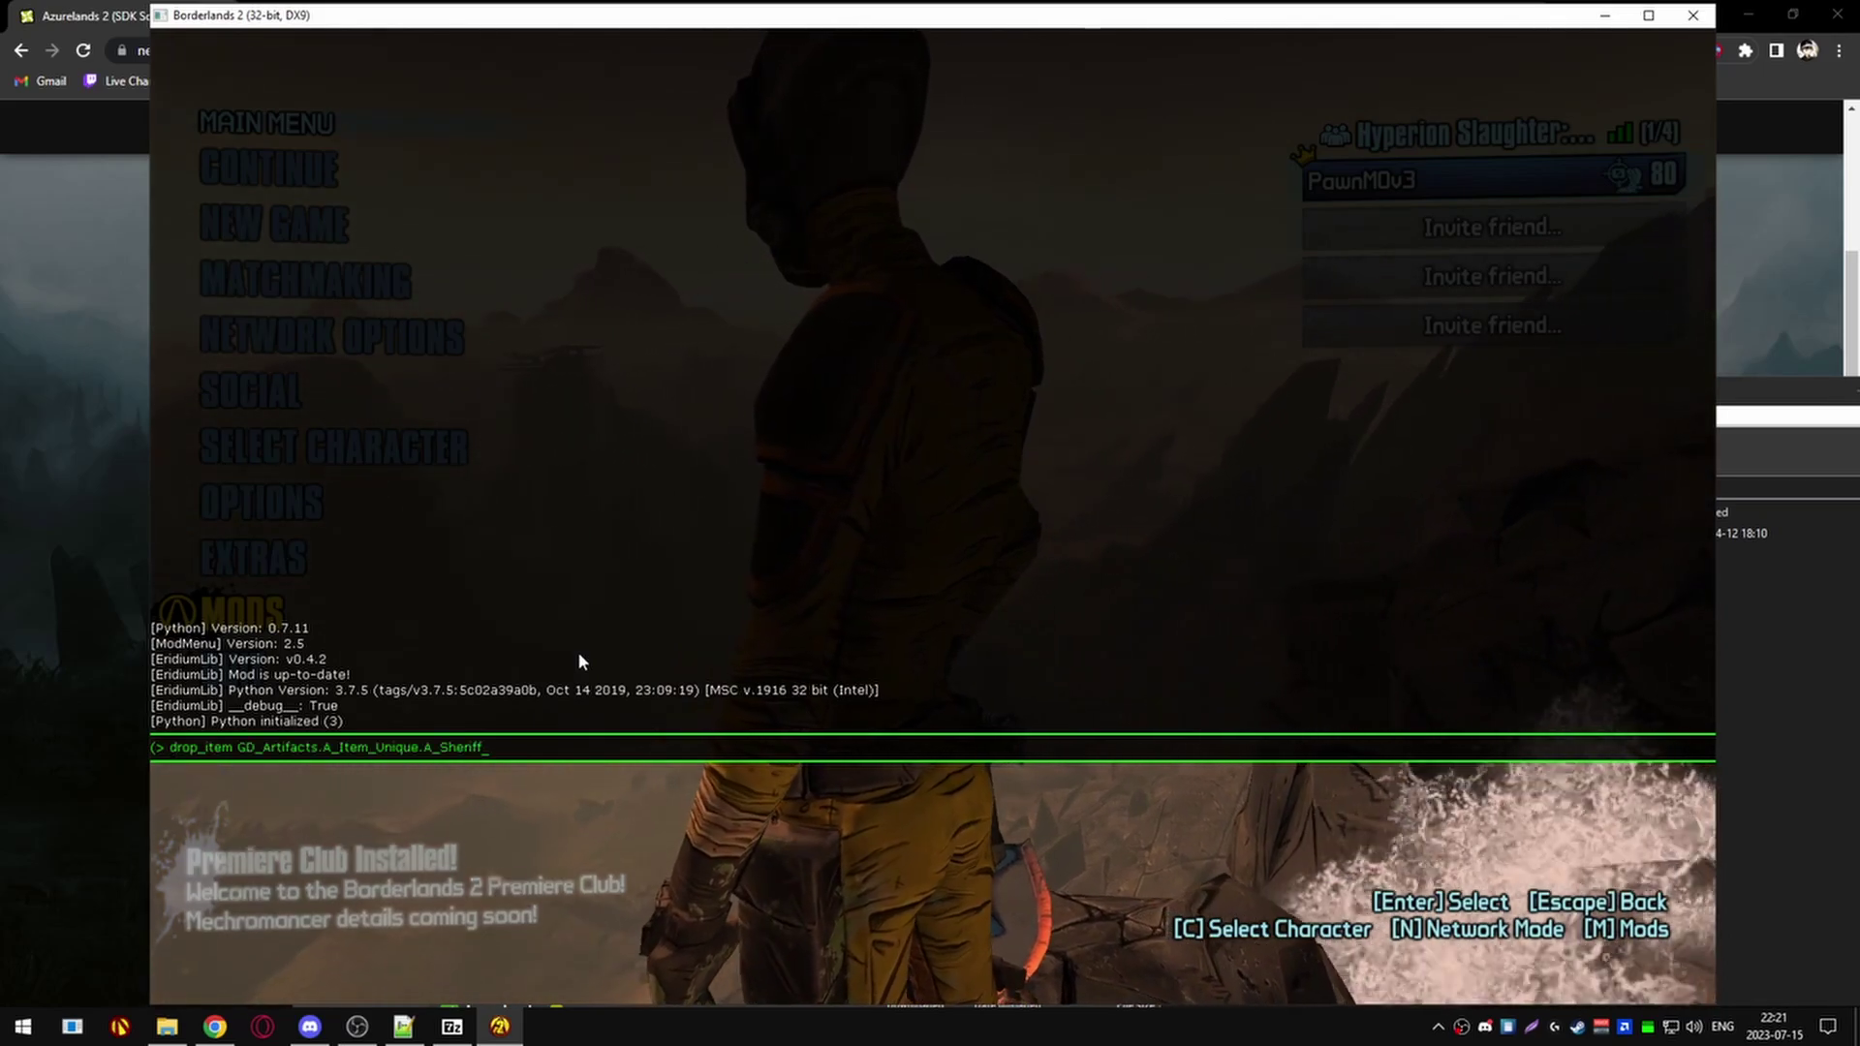
pyautogui.press('Up')
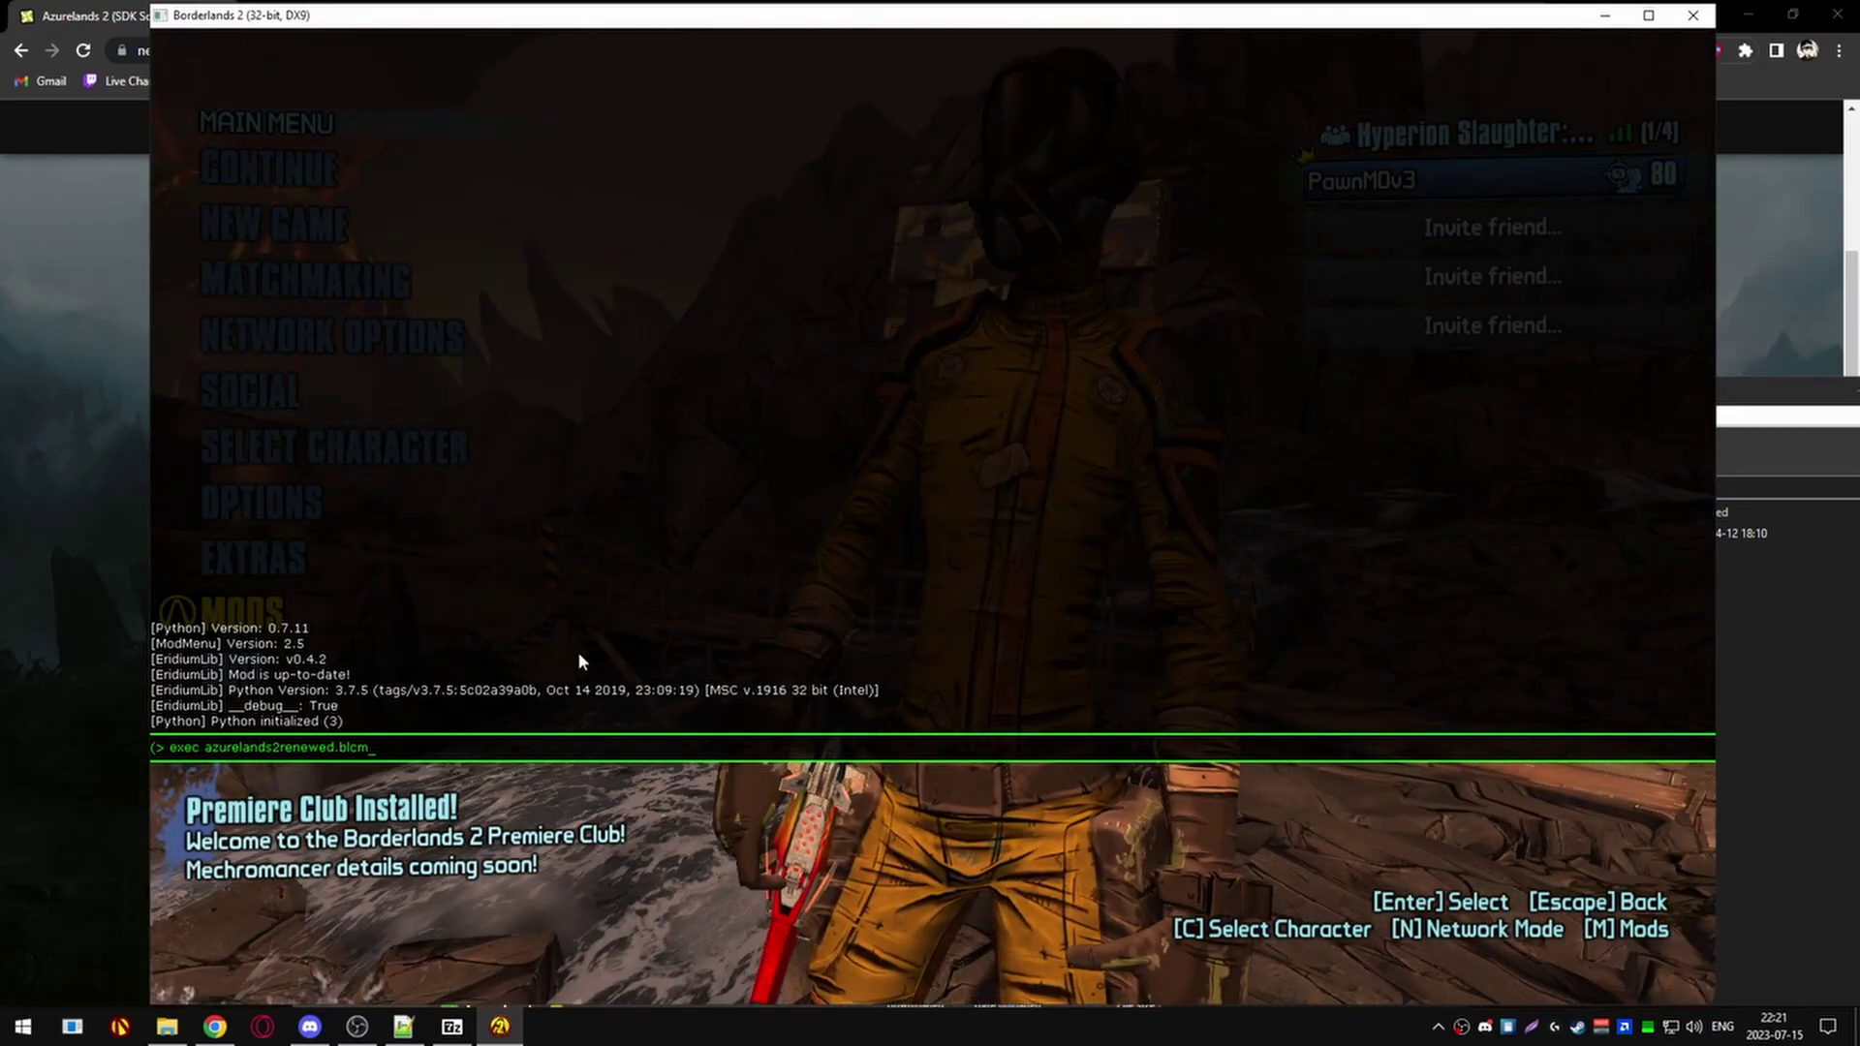
pyautogui.press('Return')
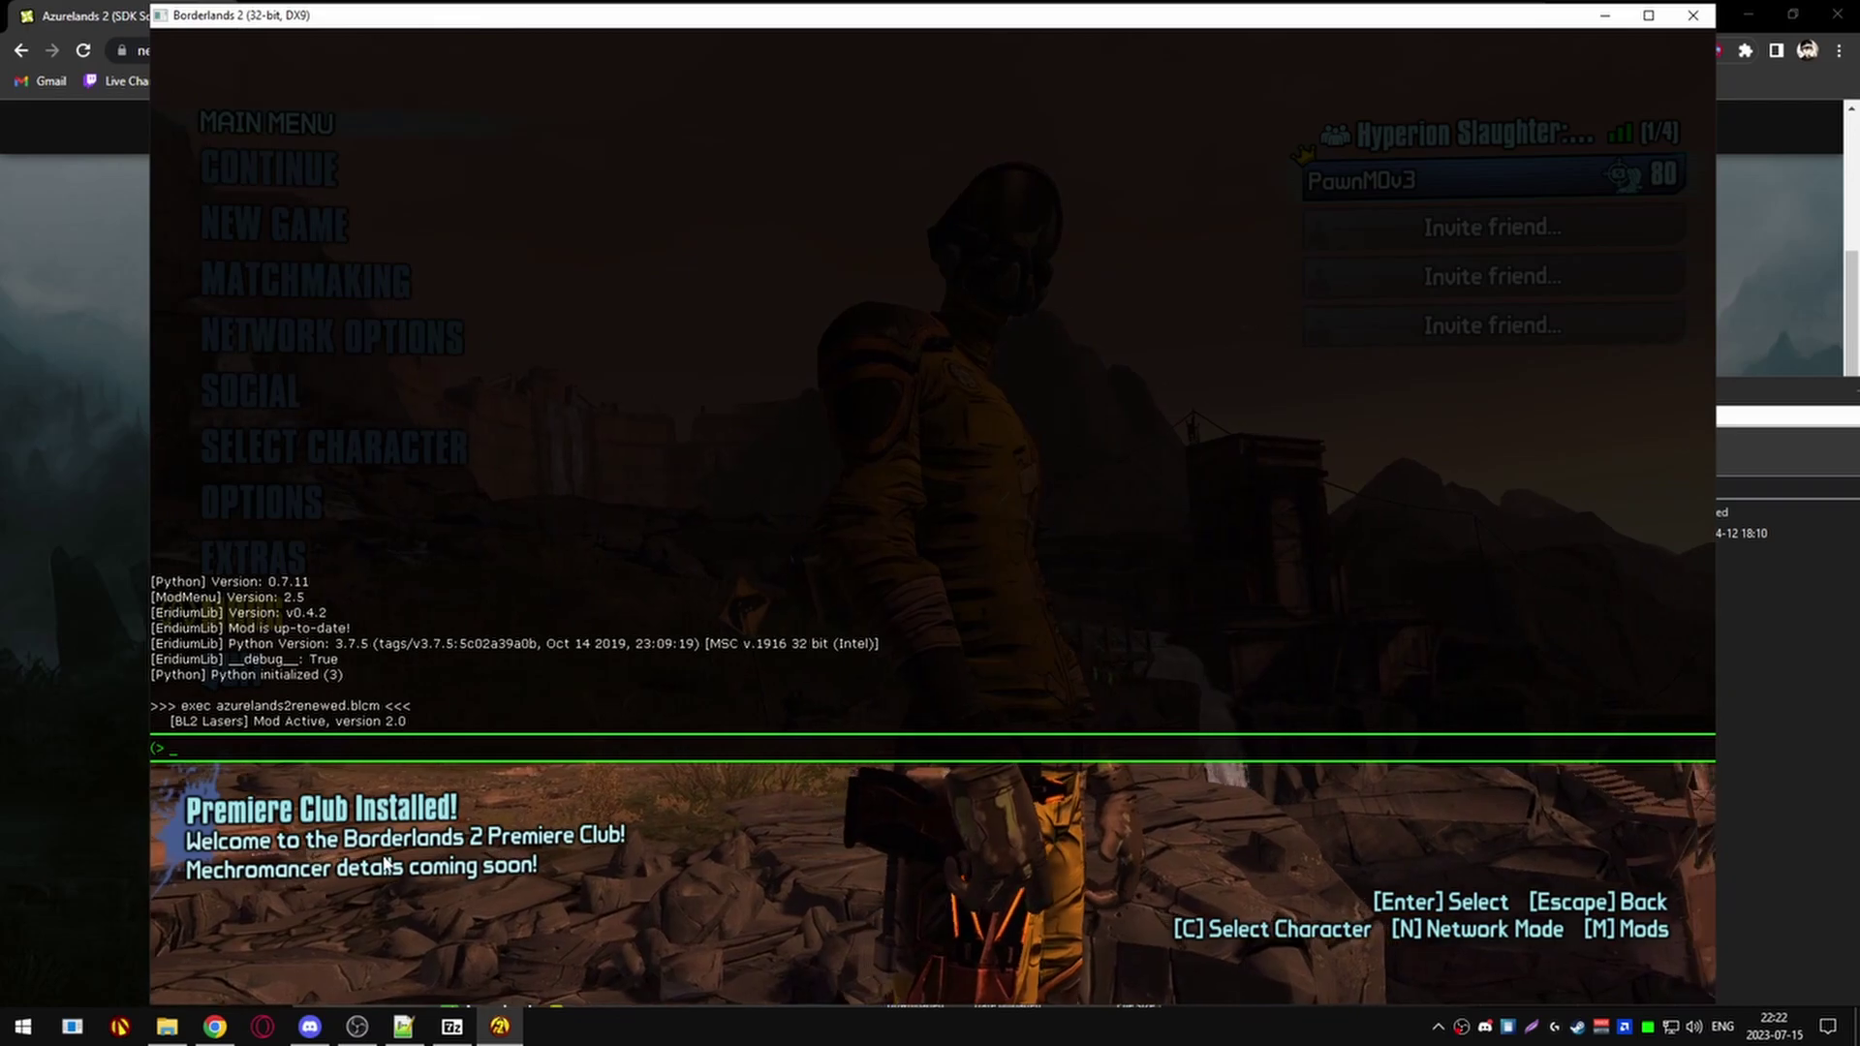
pyautogui.press('Up')
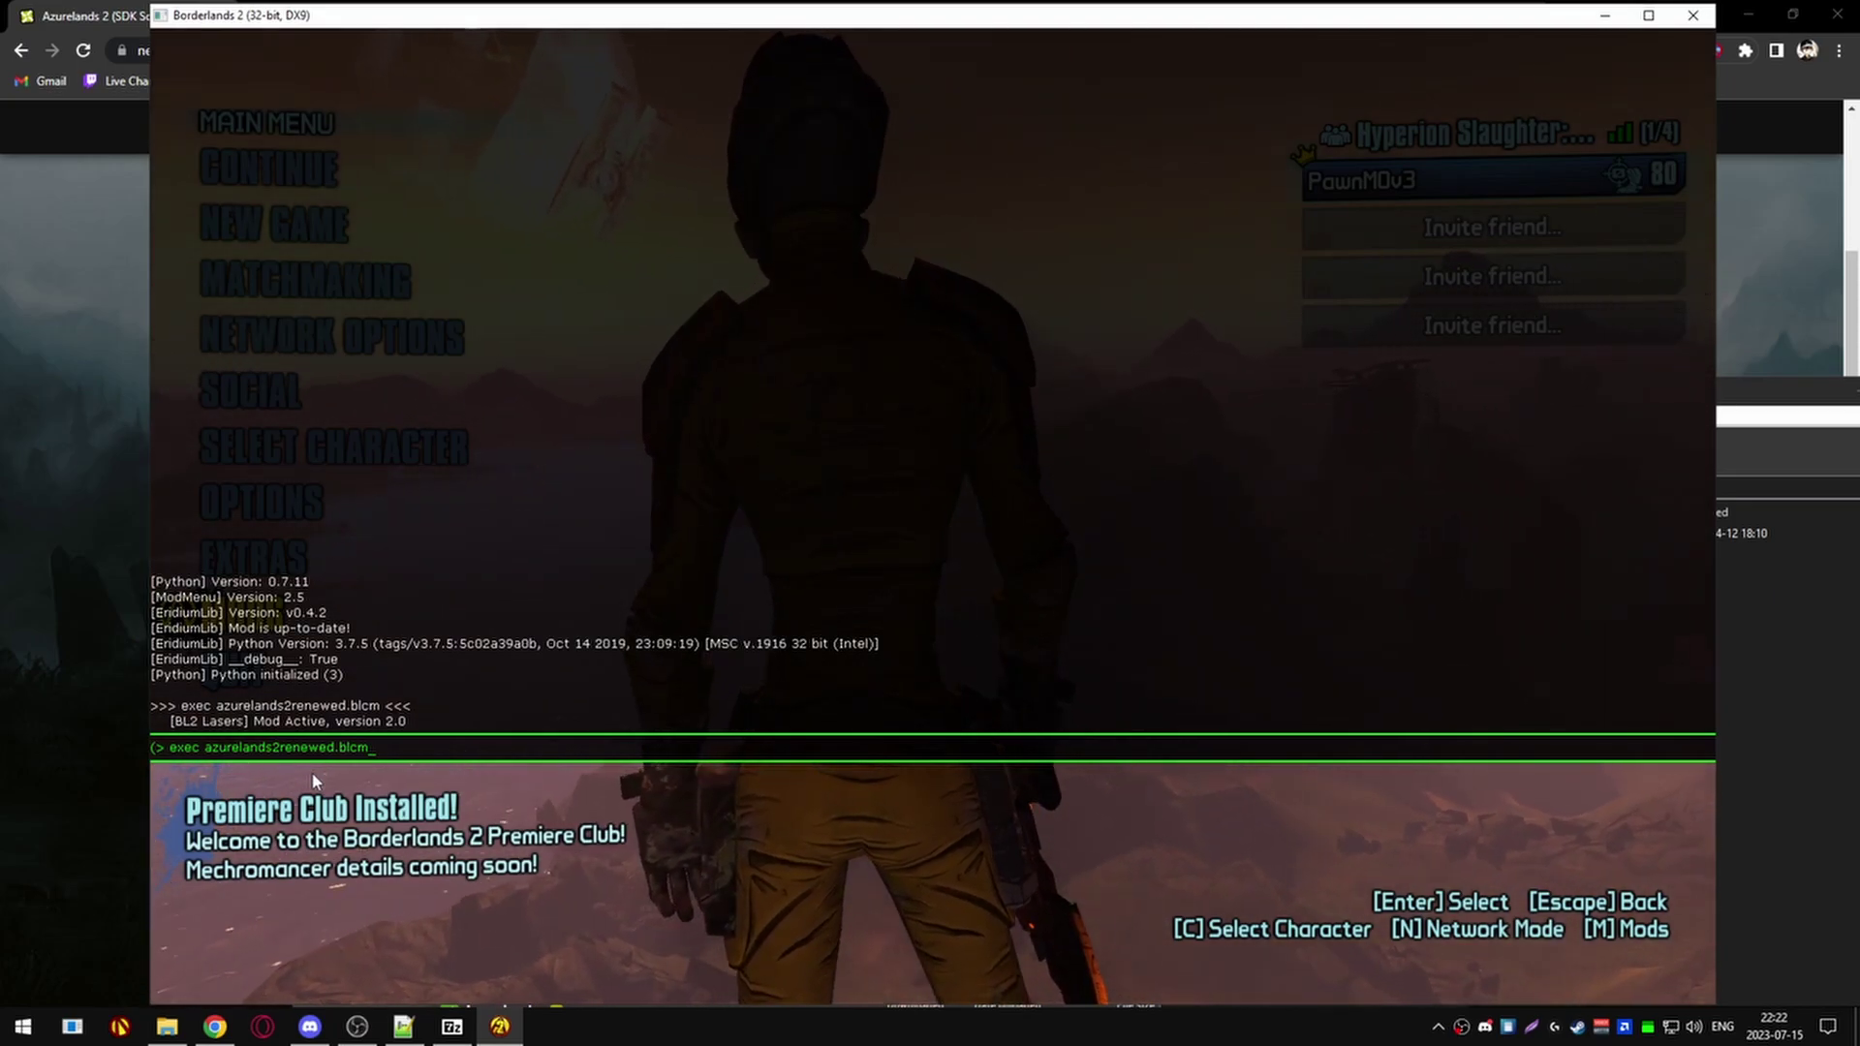
# Close the console and continue the saved game at Overpower Level 0
pyautogui.press('Escape')
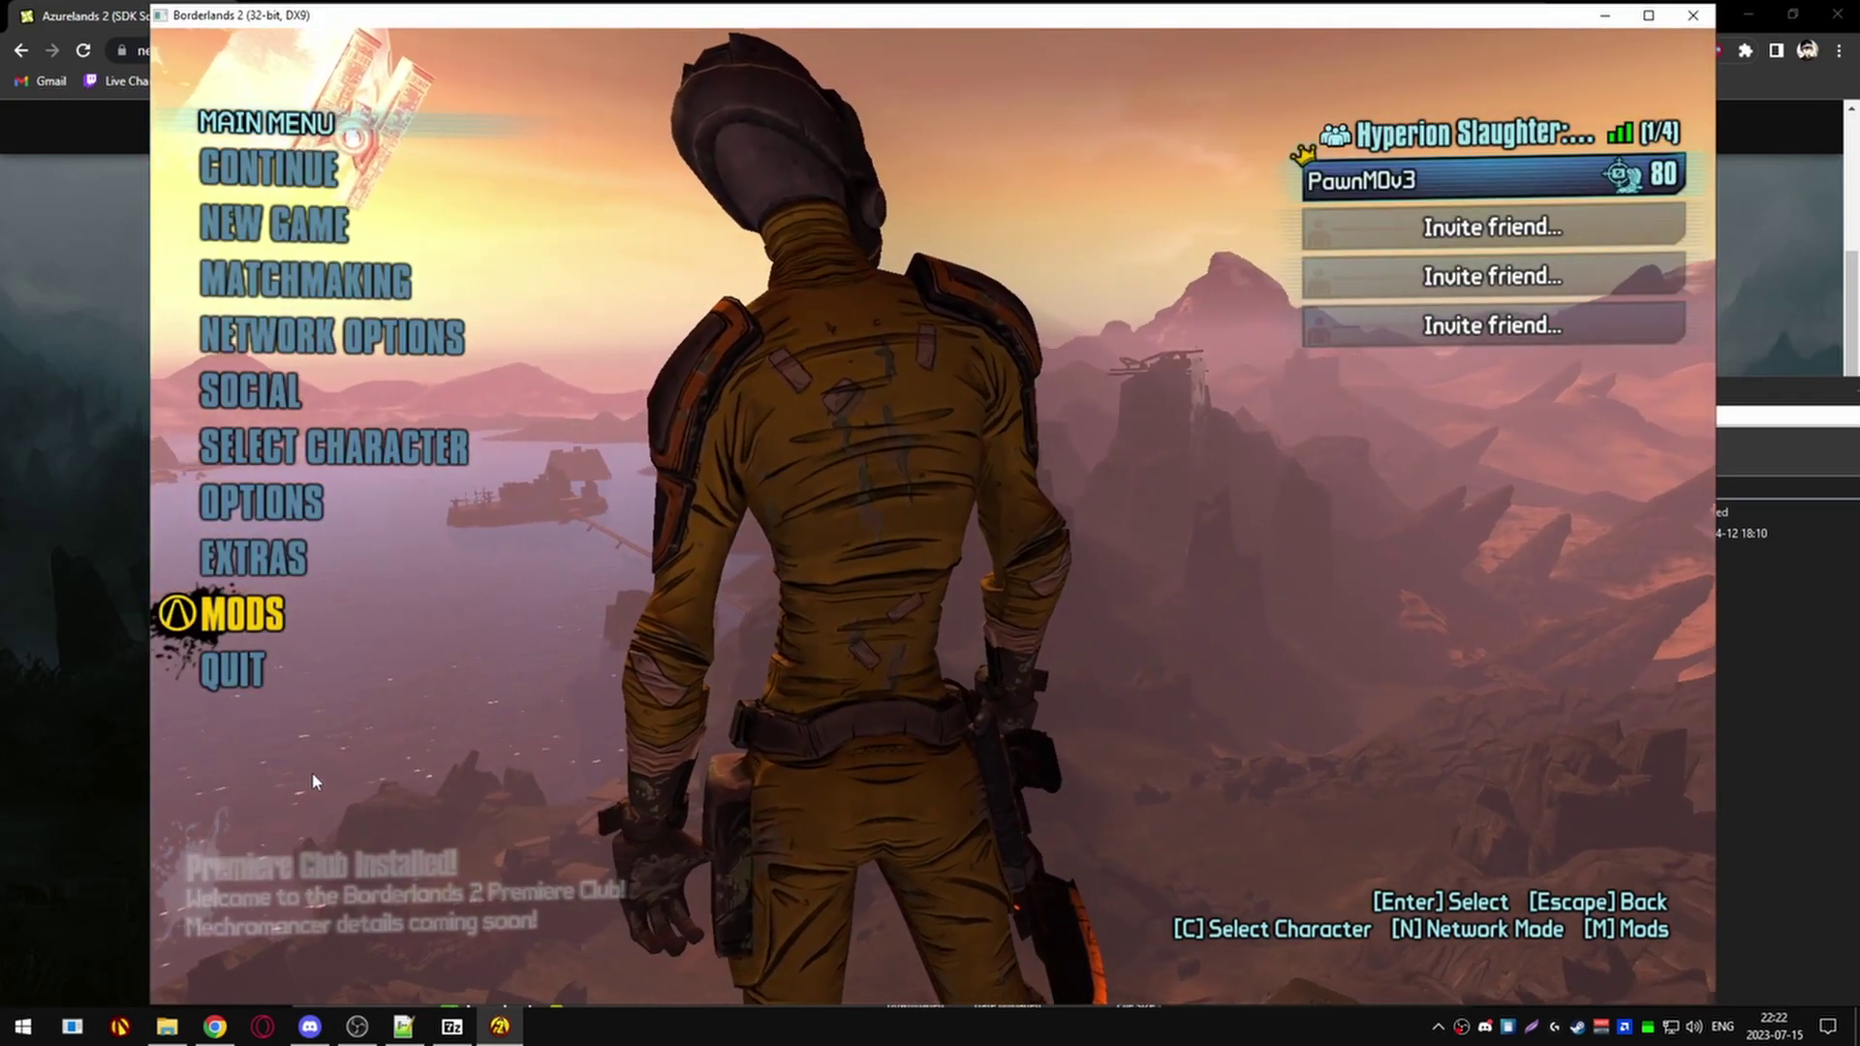
pyautogui.press('Up')
pyautogui.press('Up')
pyautogui.press('Up')
pyautogui.press('Up')
pyautogui.press('Up')
pyautogui.press('Up')
pyautogui.press('Up')
pyautogui.press('Up')
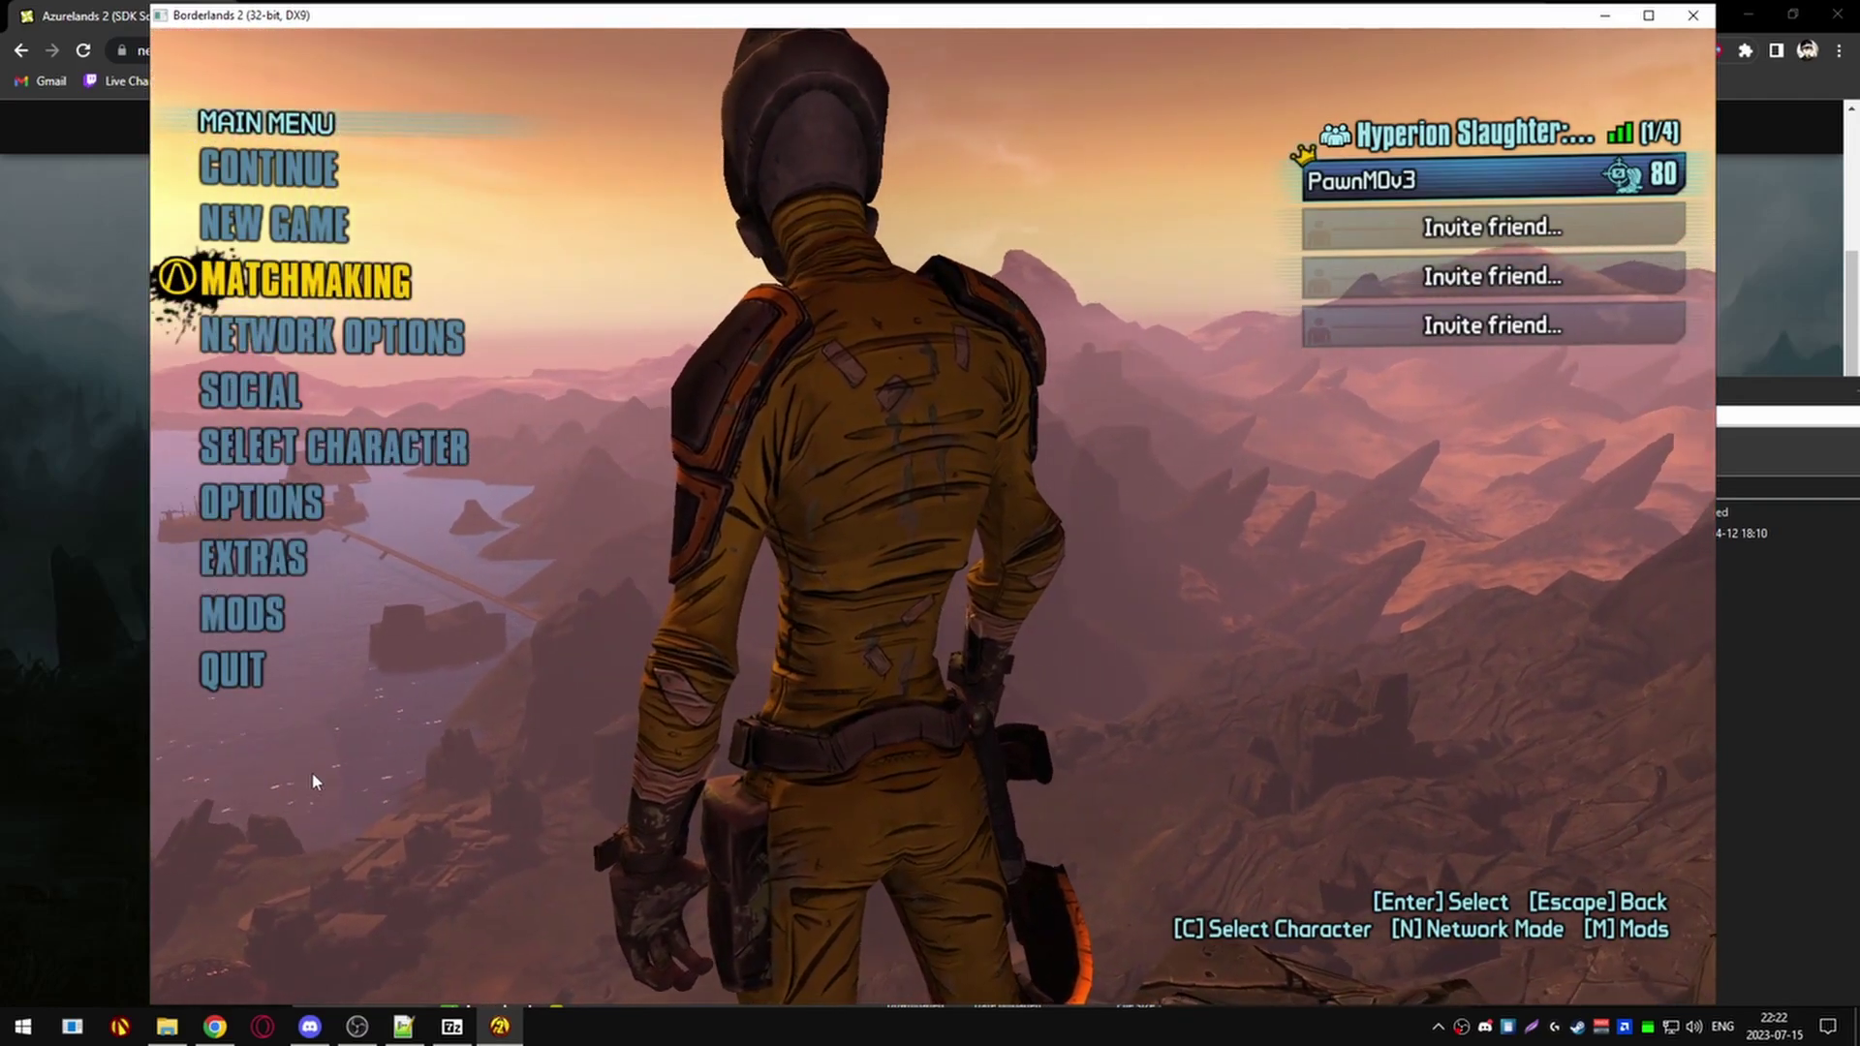
pyautogui.press('Return')
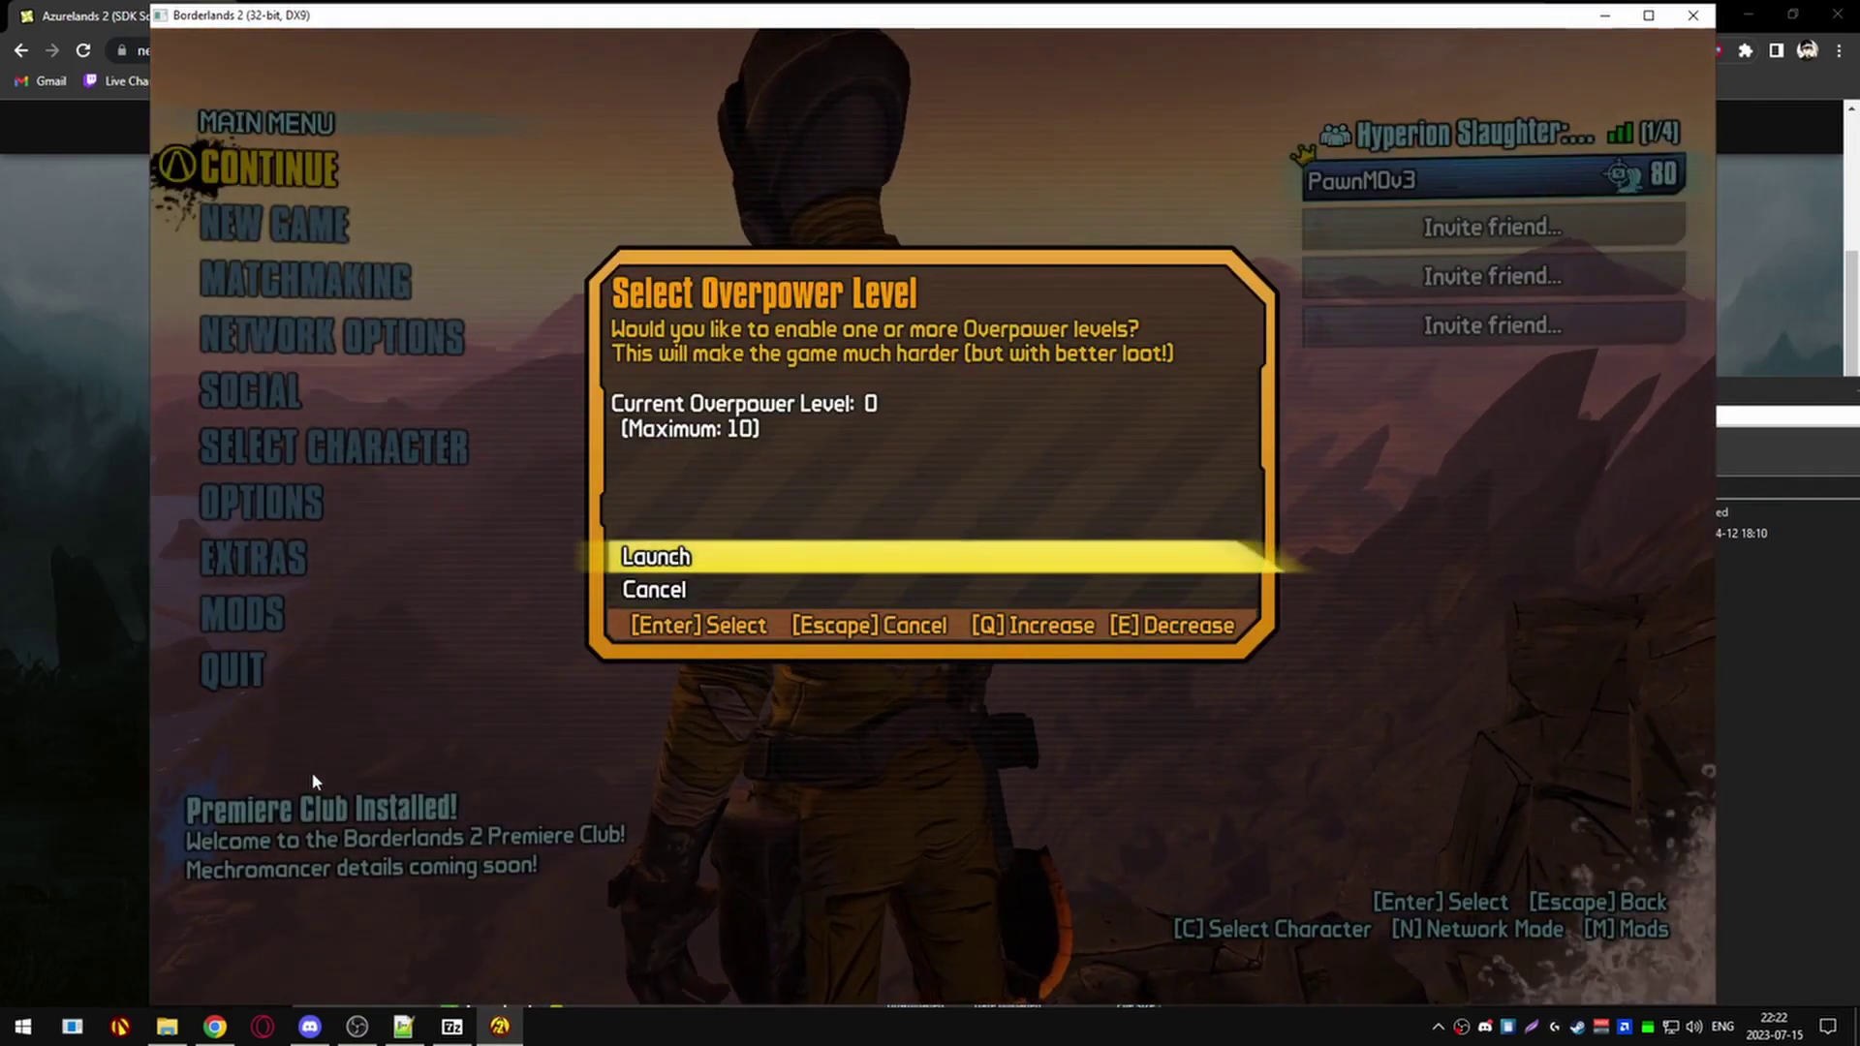
pyautogui.press('Return')
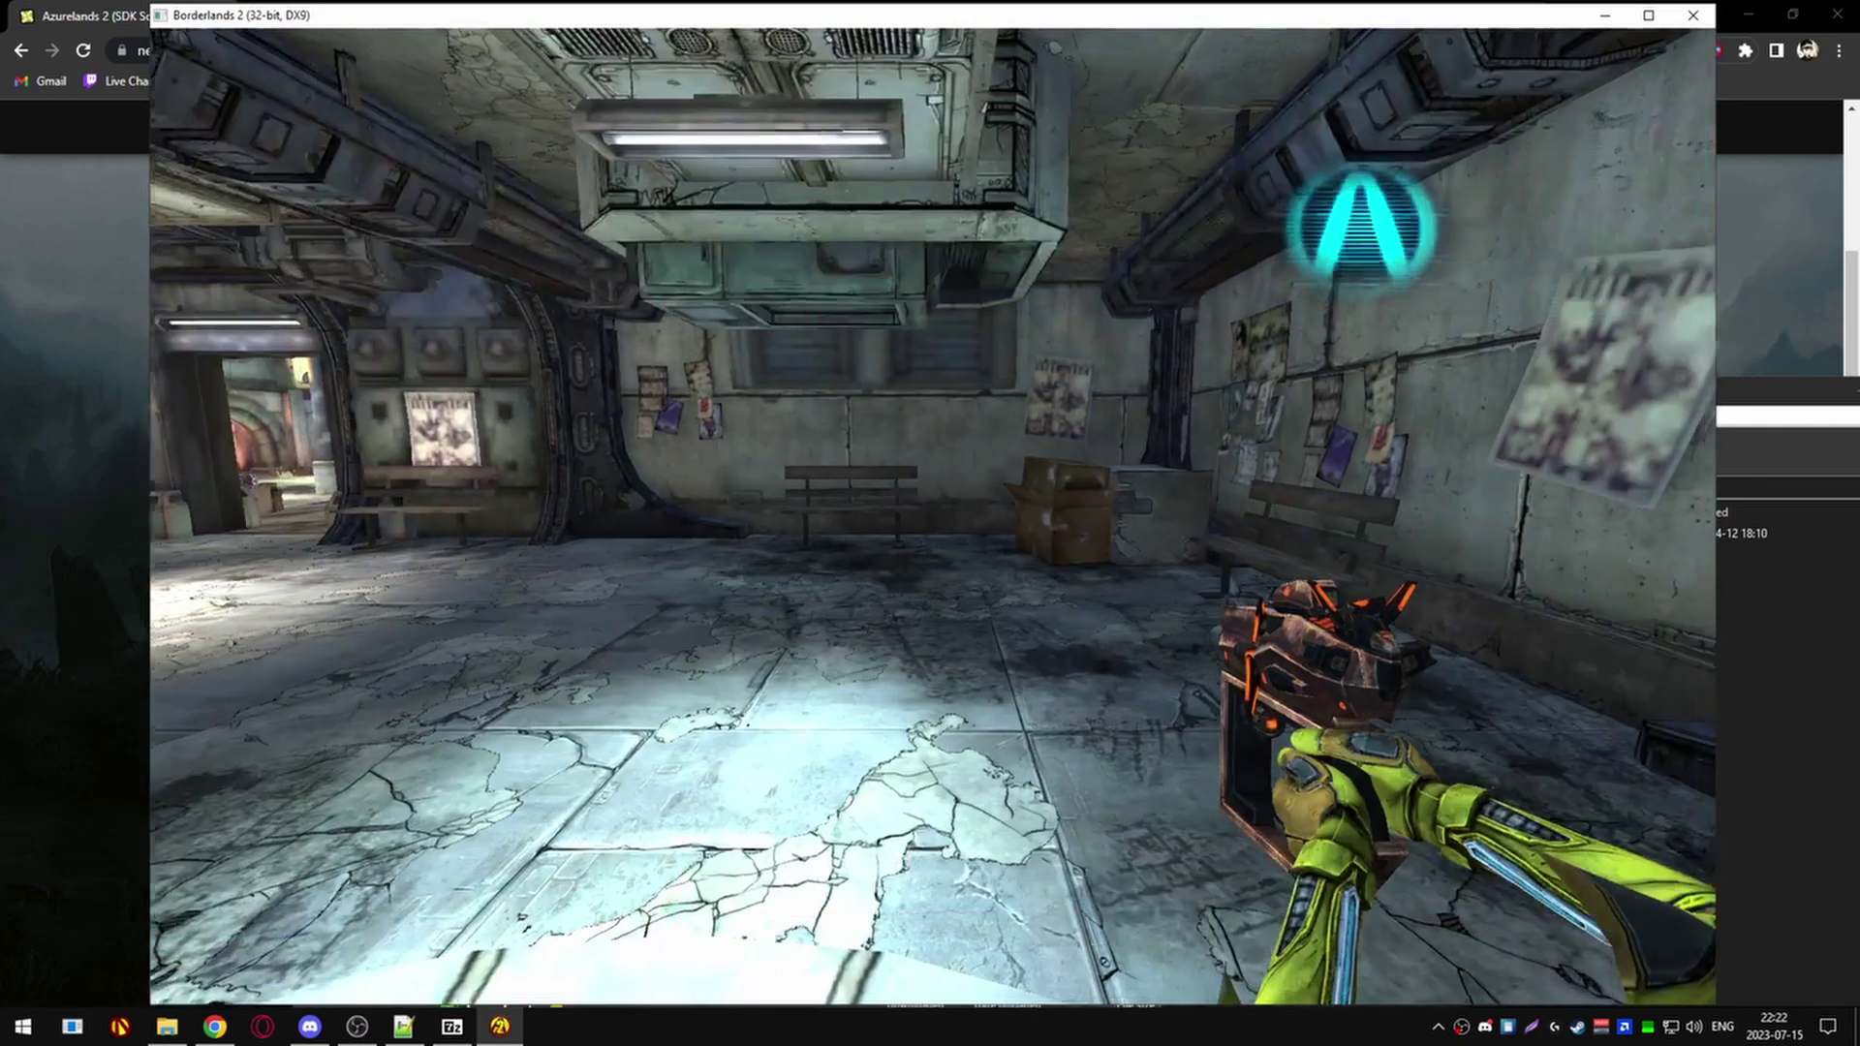
# Confirm Azurelands 2 V1.6.0 on the Badass Rank page, then view Skills and the pistol backpack
pyautogui.press('m')
pyautogui.press('Right')
pyautogui.press('Right')
pyautogui.press('Right')
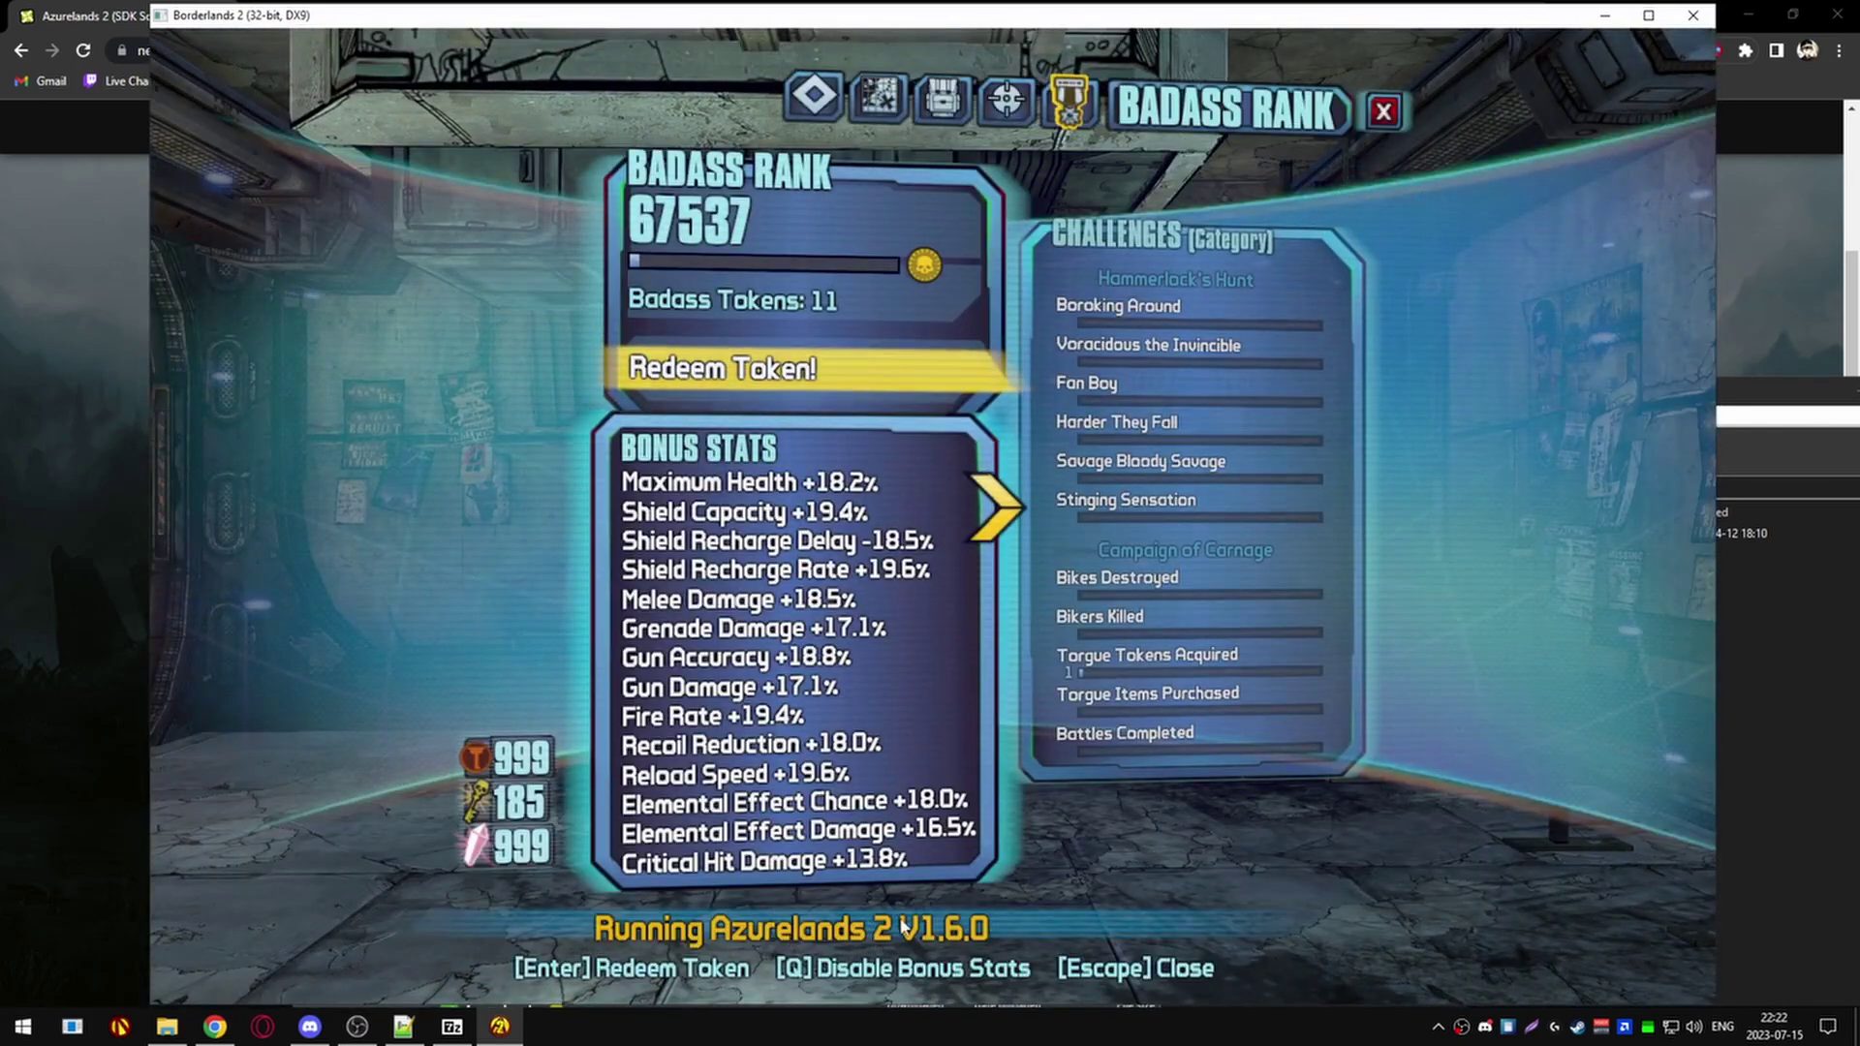
pyautogui.click(1000, 105)
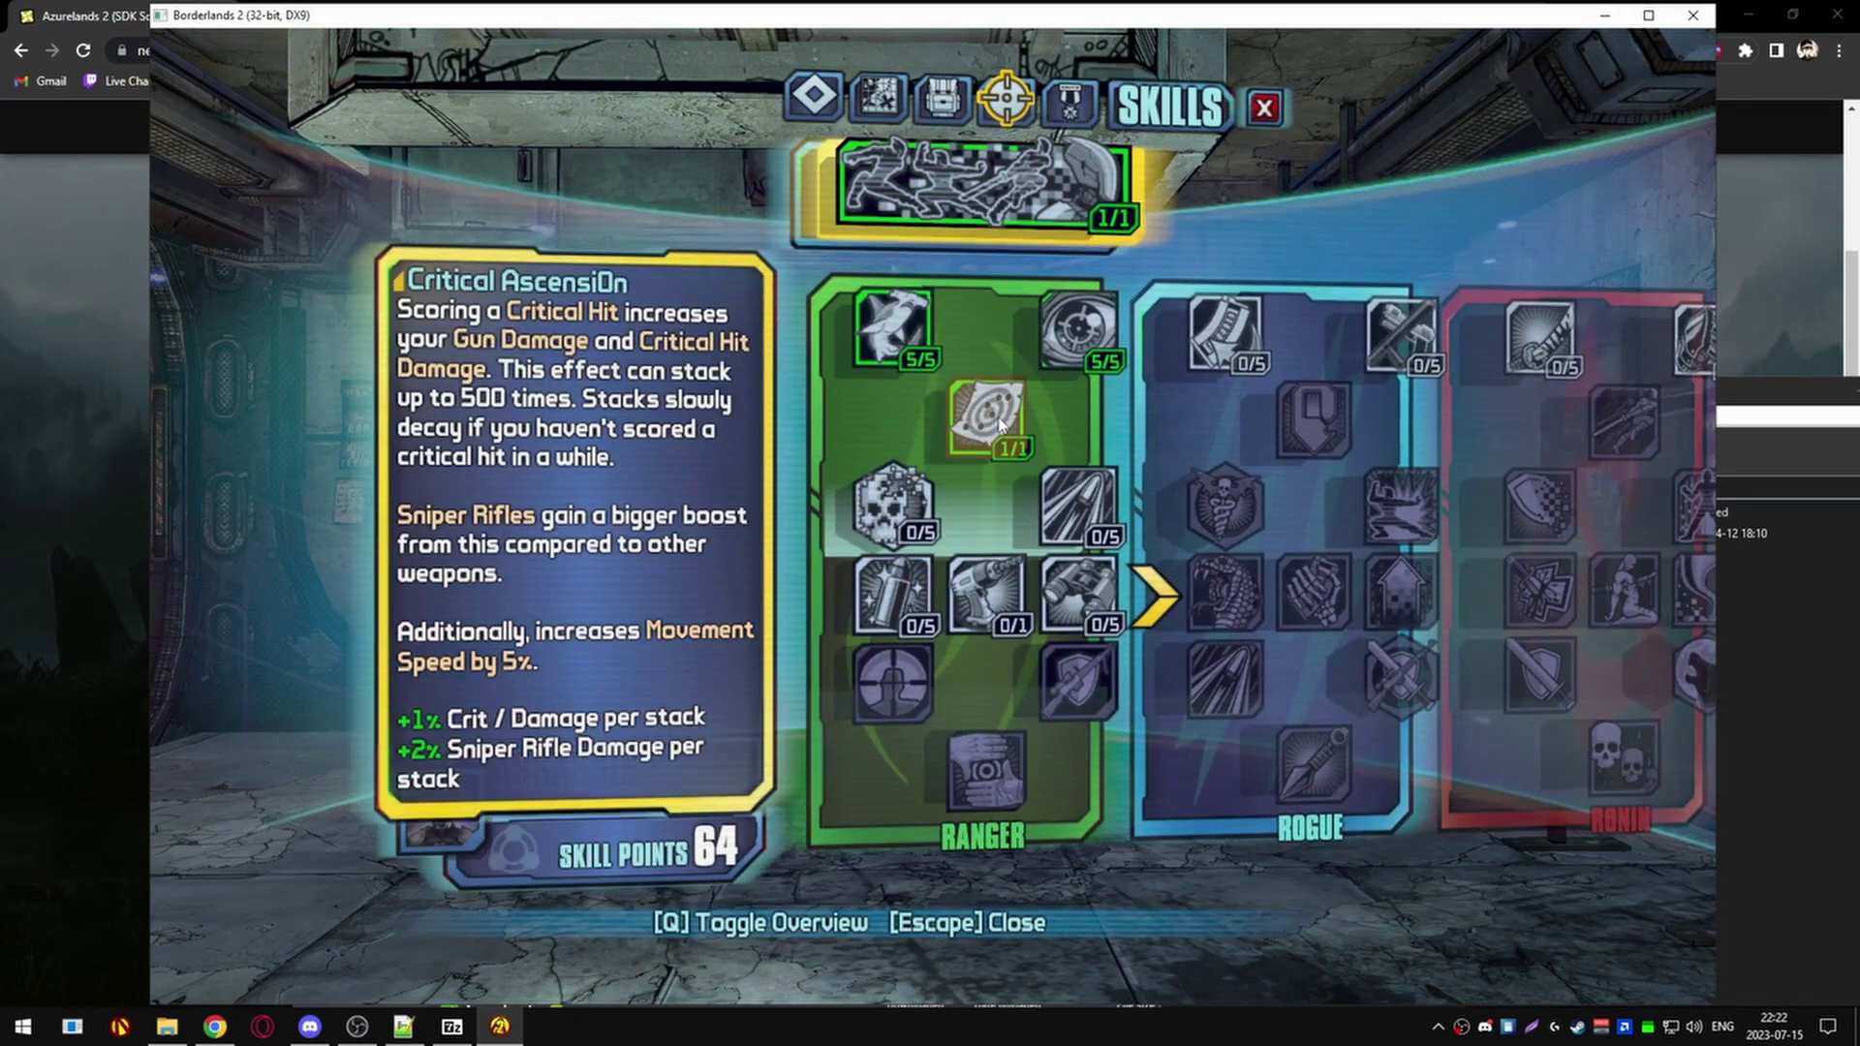
pyautogui.press('i')
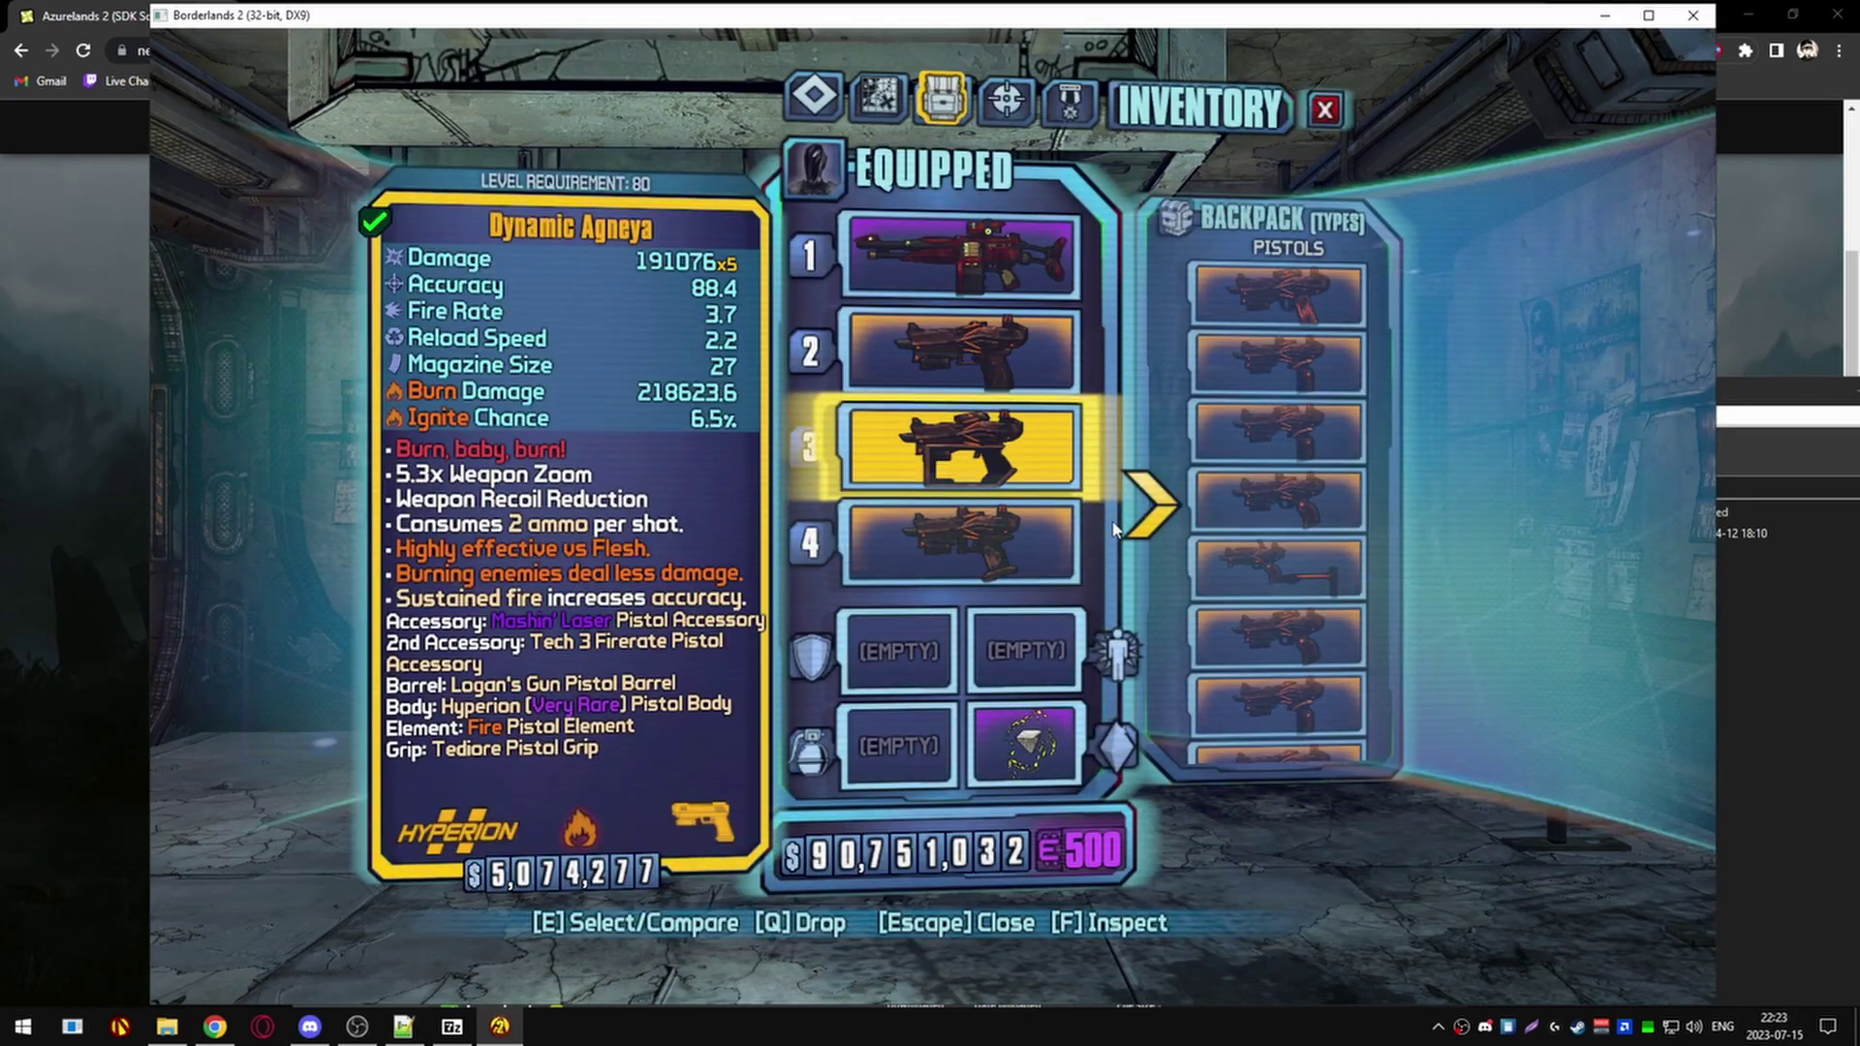
pyautogui.click(1279, 504)
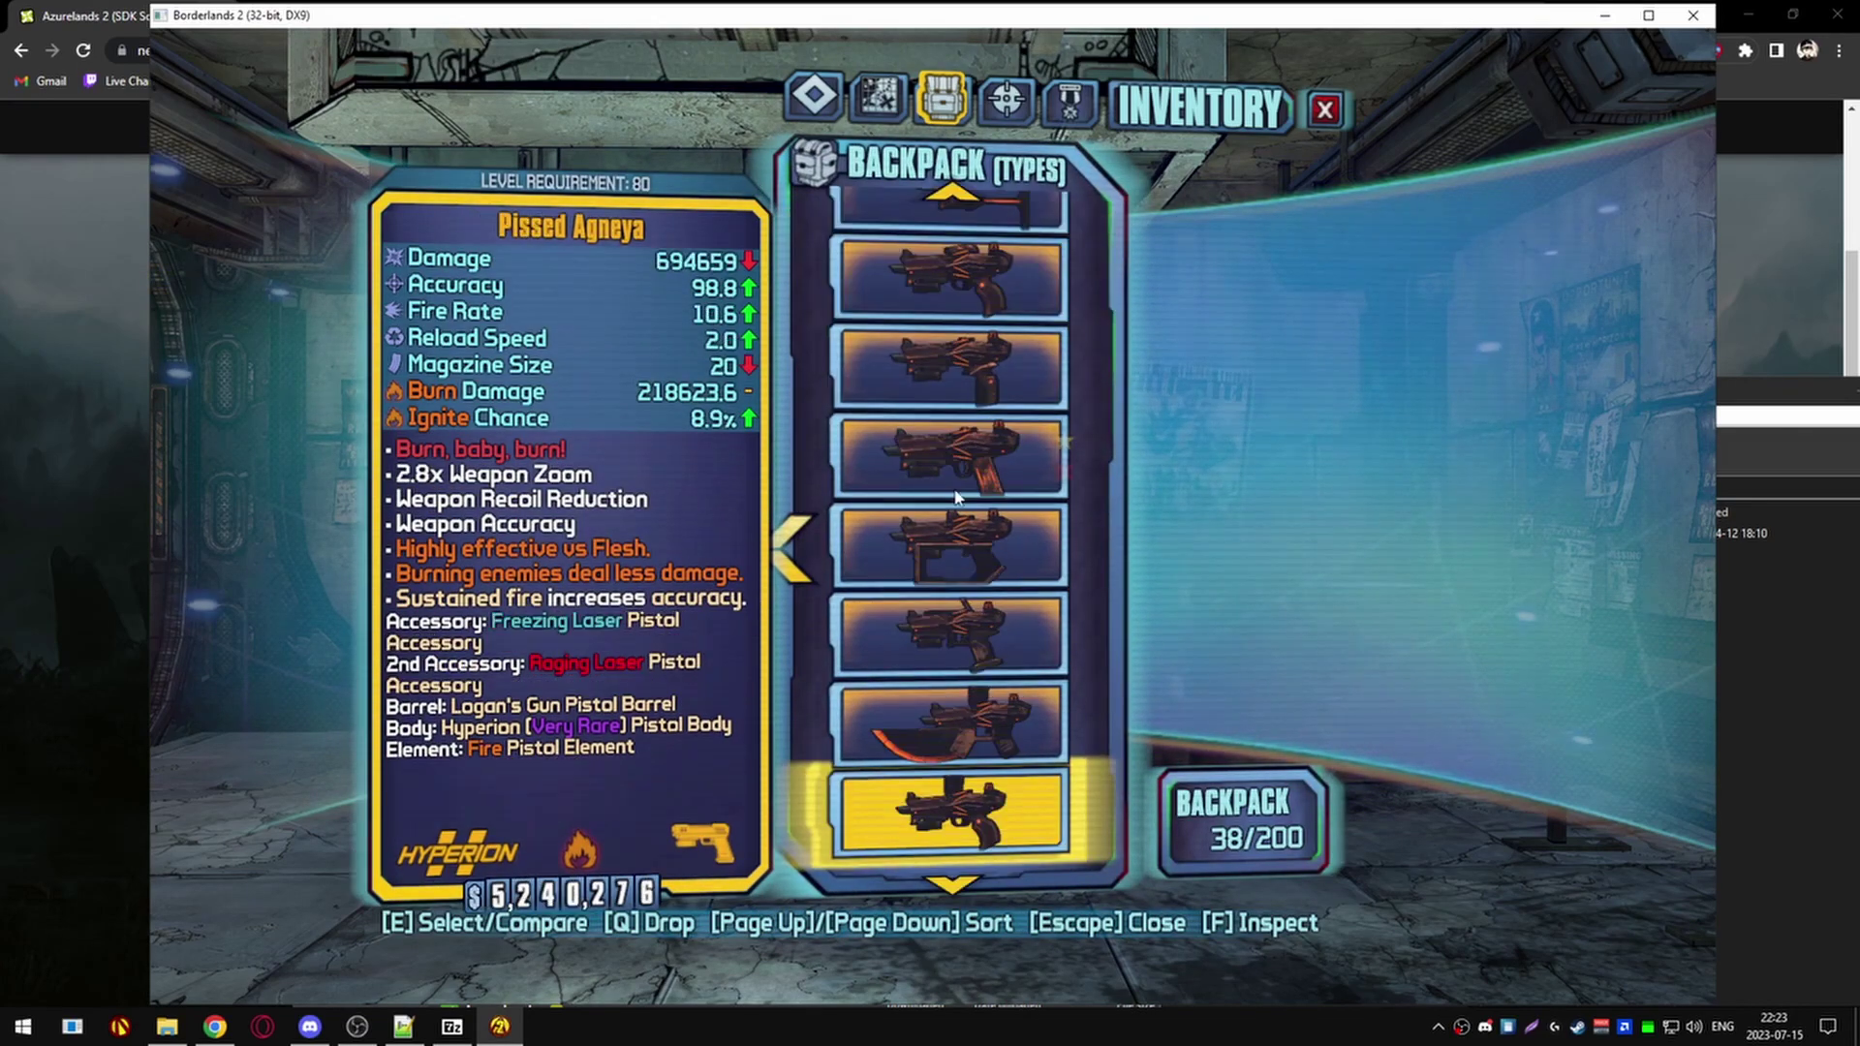
pyautogui.scroll(-5, 956, 497)
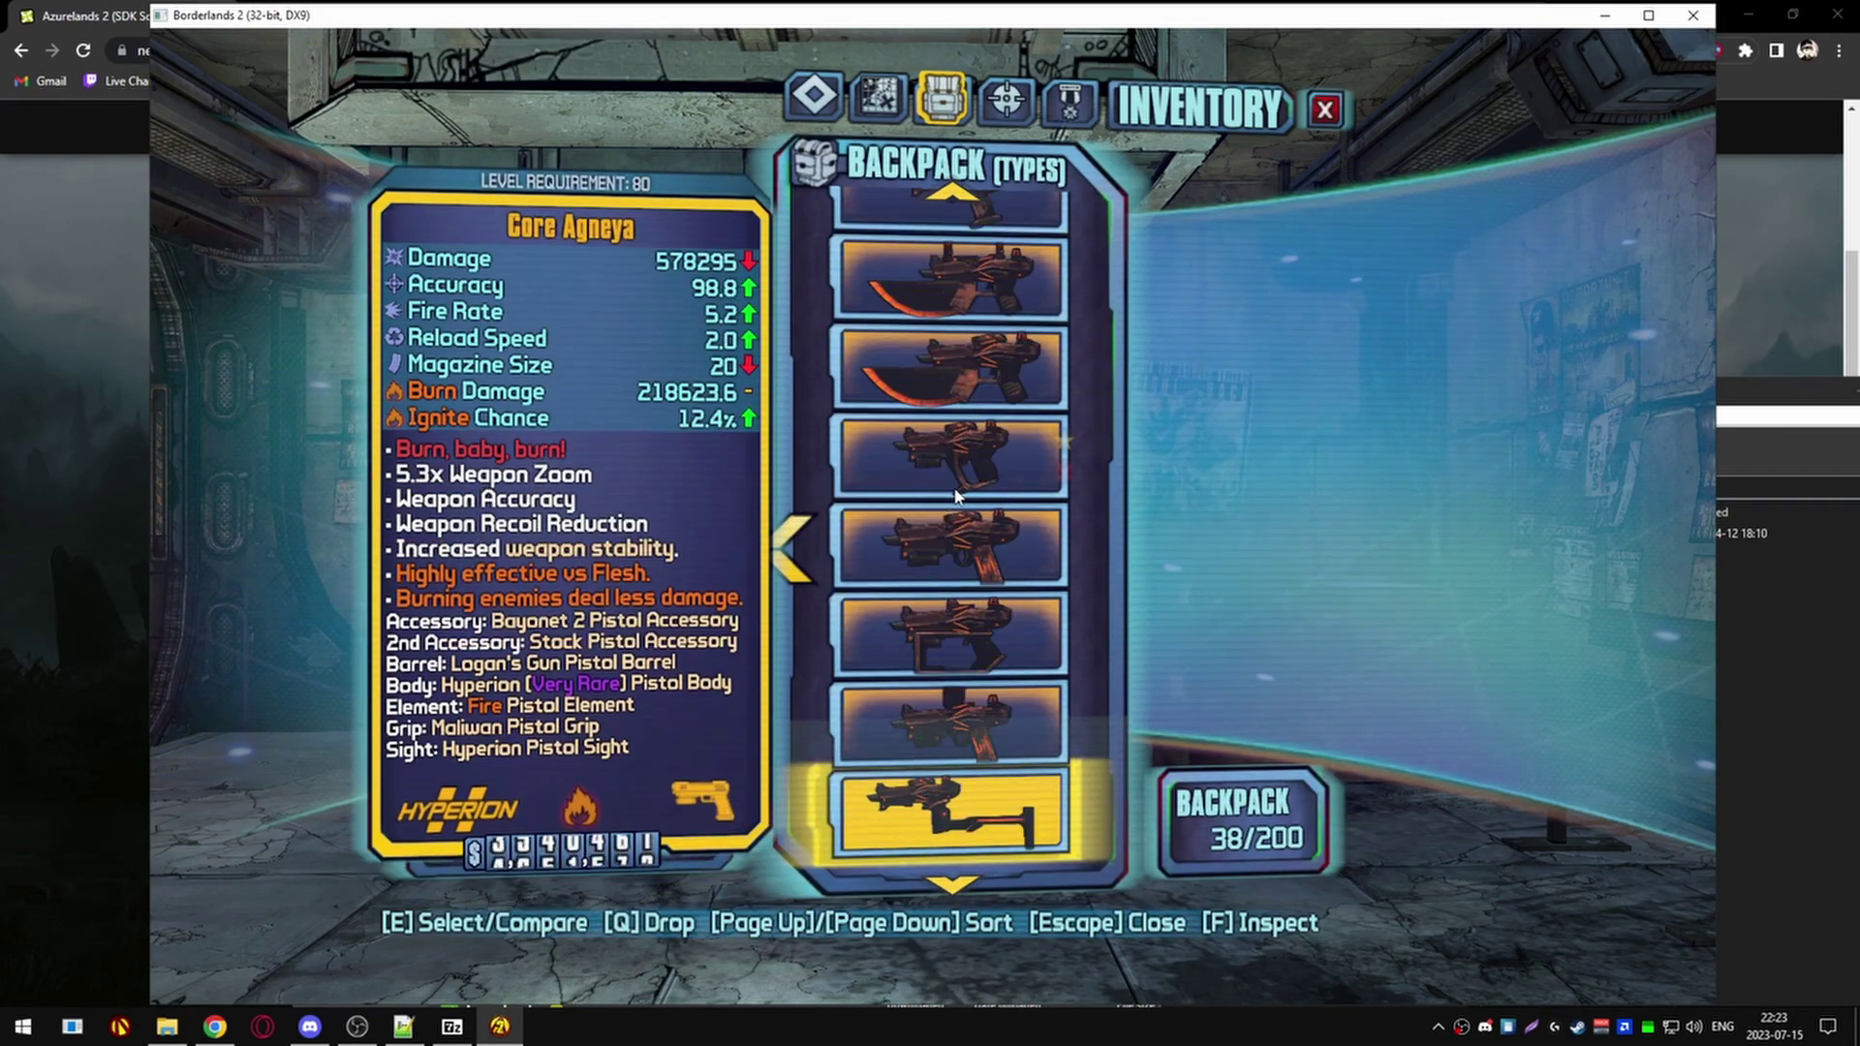